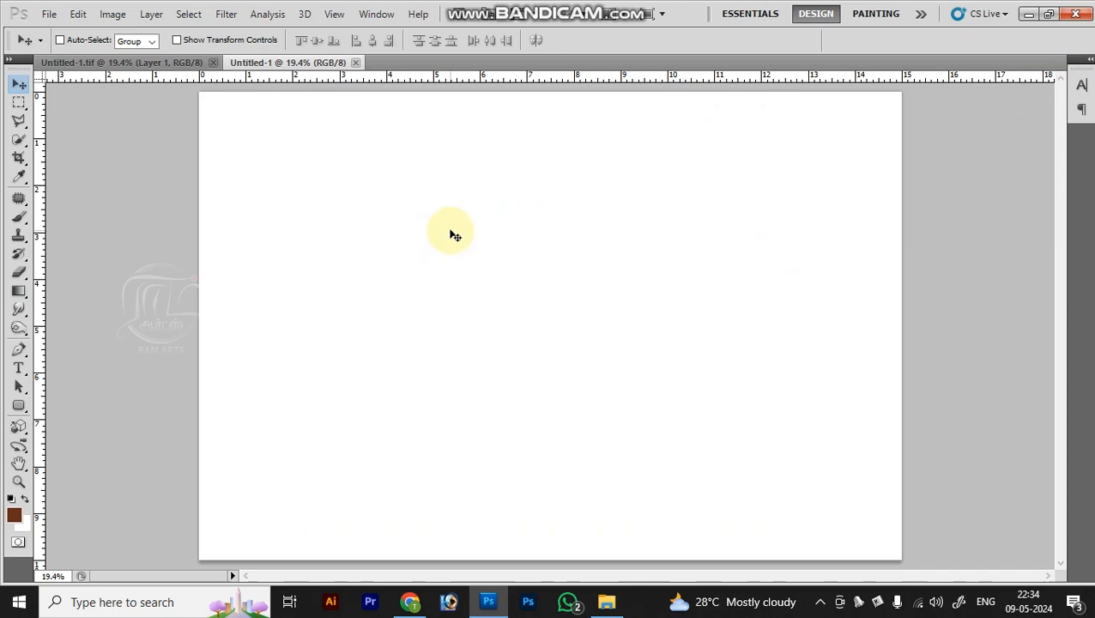
Cut the woman's picture out of Untitled-1.tif and paste it into the blank Untitled-1 document.
click(158, 66)
right_click(674, 249)
click(701, 260)
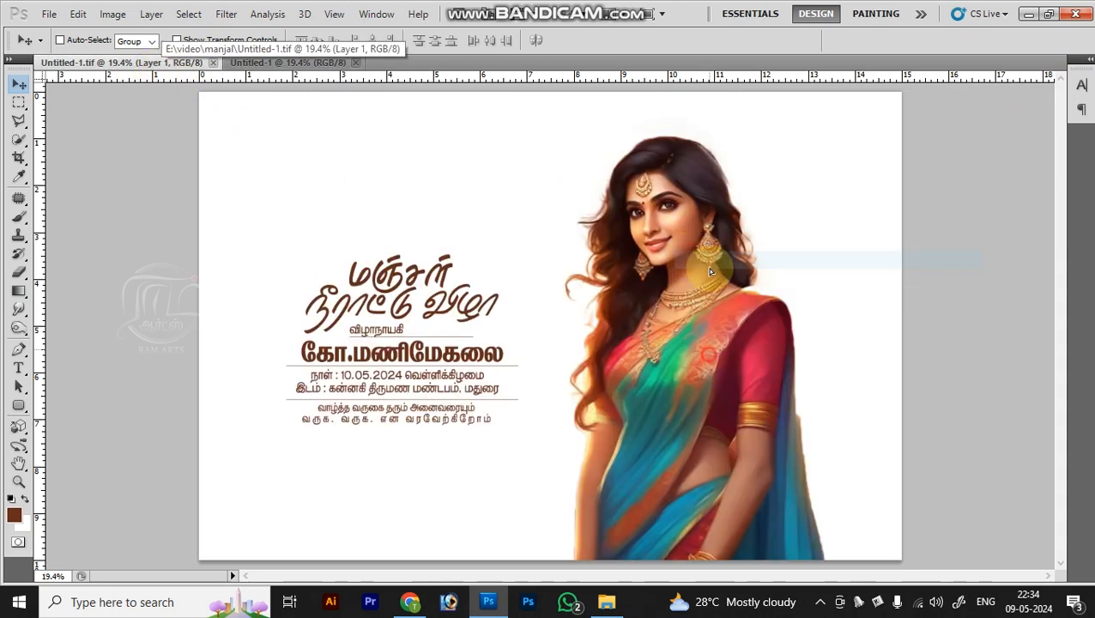
key(ctrl+a)
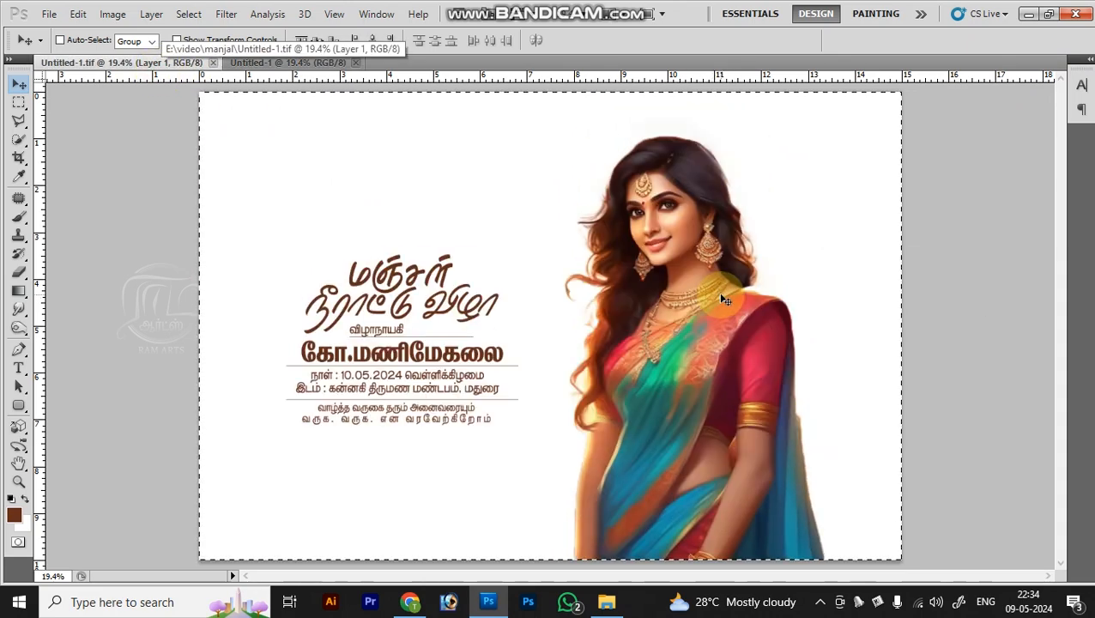
key(Delete)
key(ctrl+w)
key(Escape)
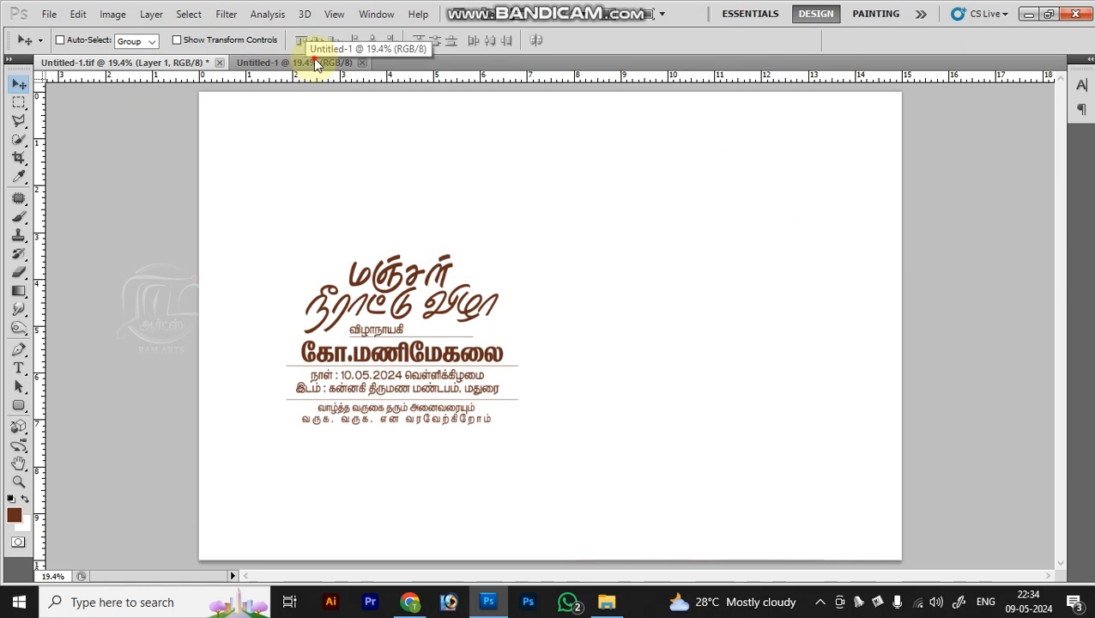
click(316, 64)
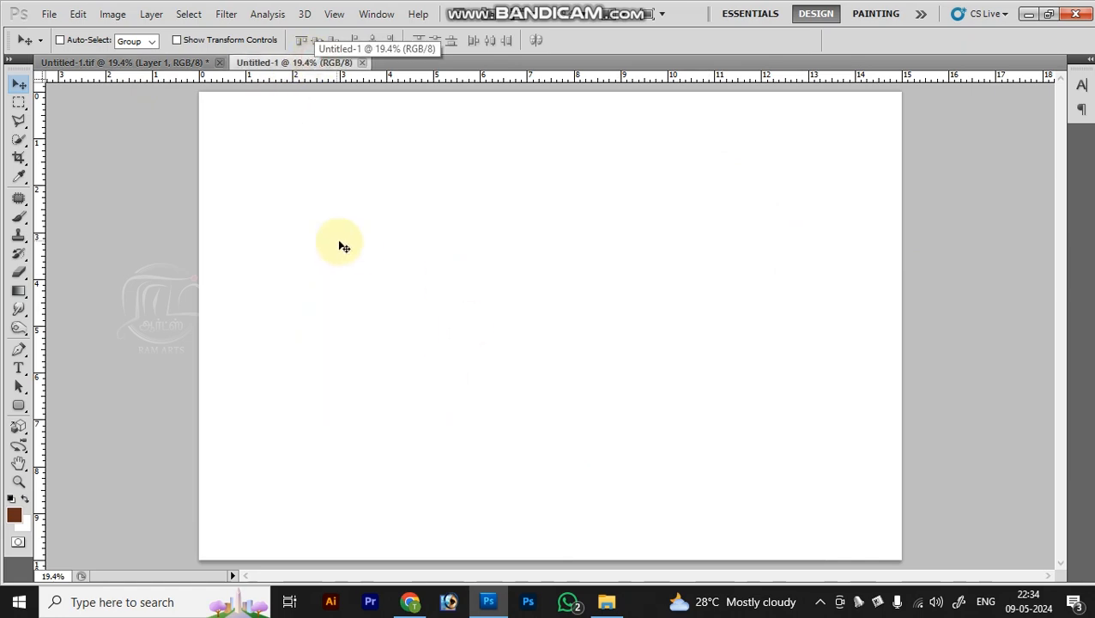
key(ctrl+v)
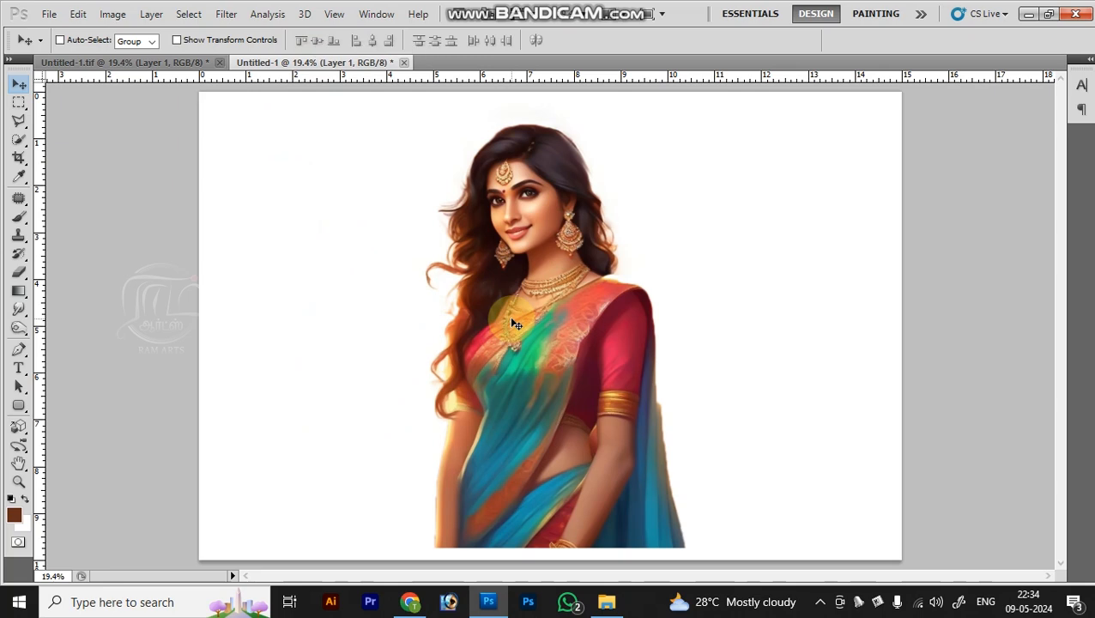
Place the pasted woman in the right half of the canvas at its lower edge and scale her to 103.54%.
drag(515, 323, 669, 339)
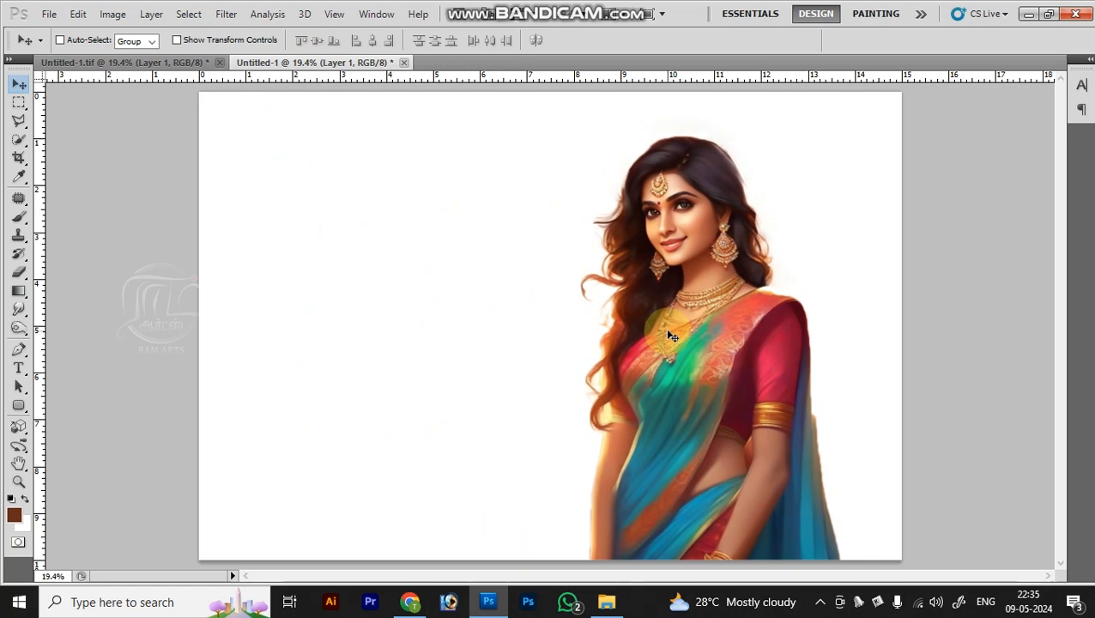
key(ctrl+t)
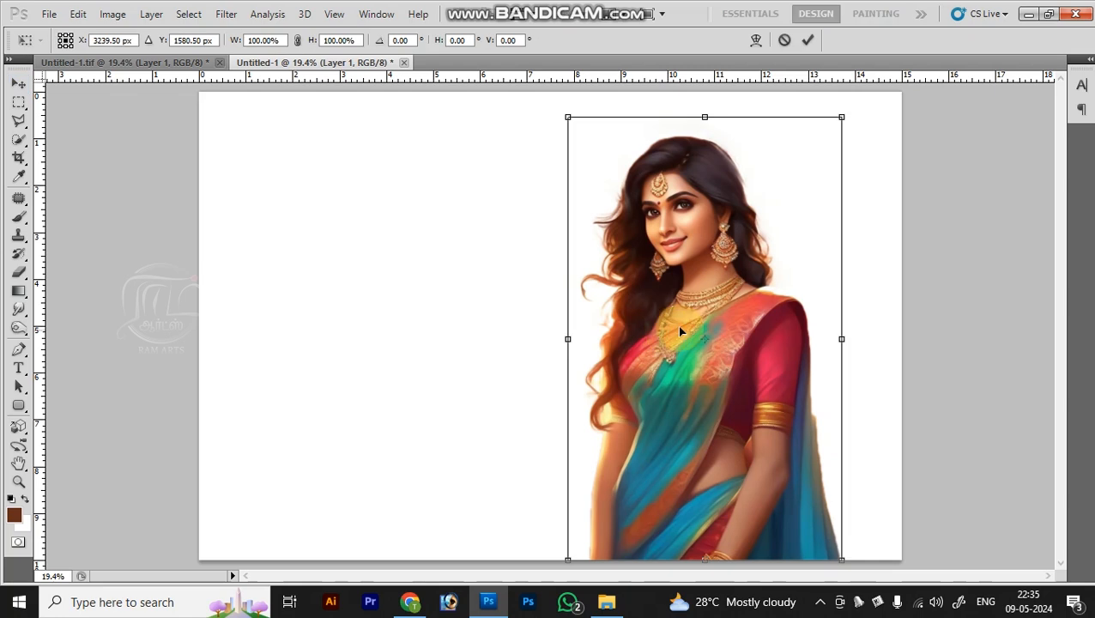
drag(847, 116, 847, 120)
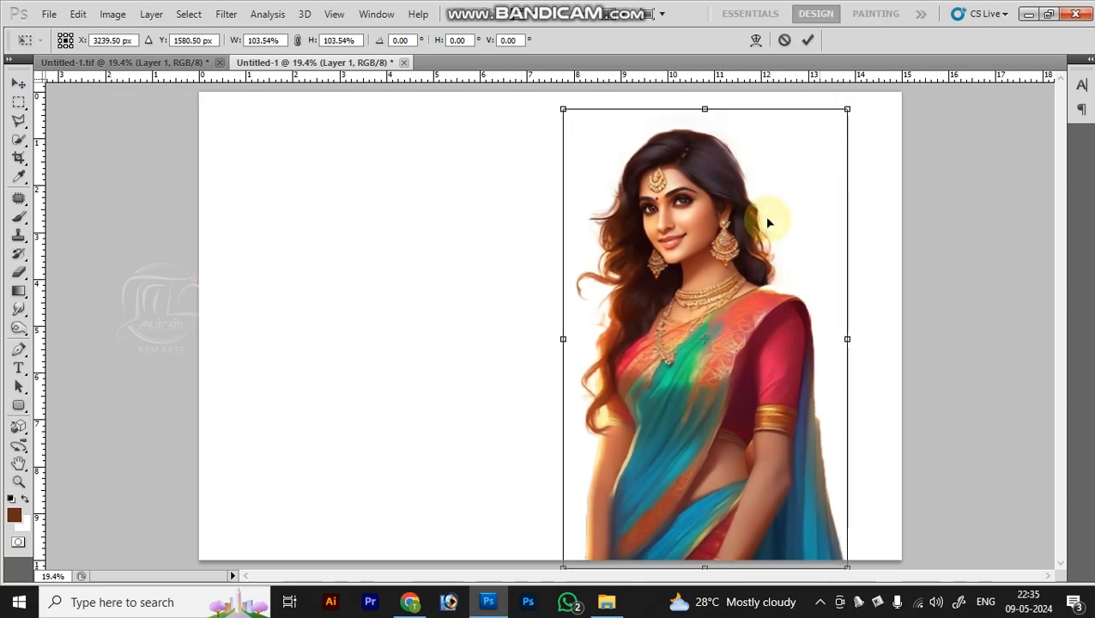
key(Return)
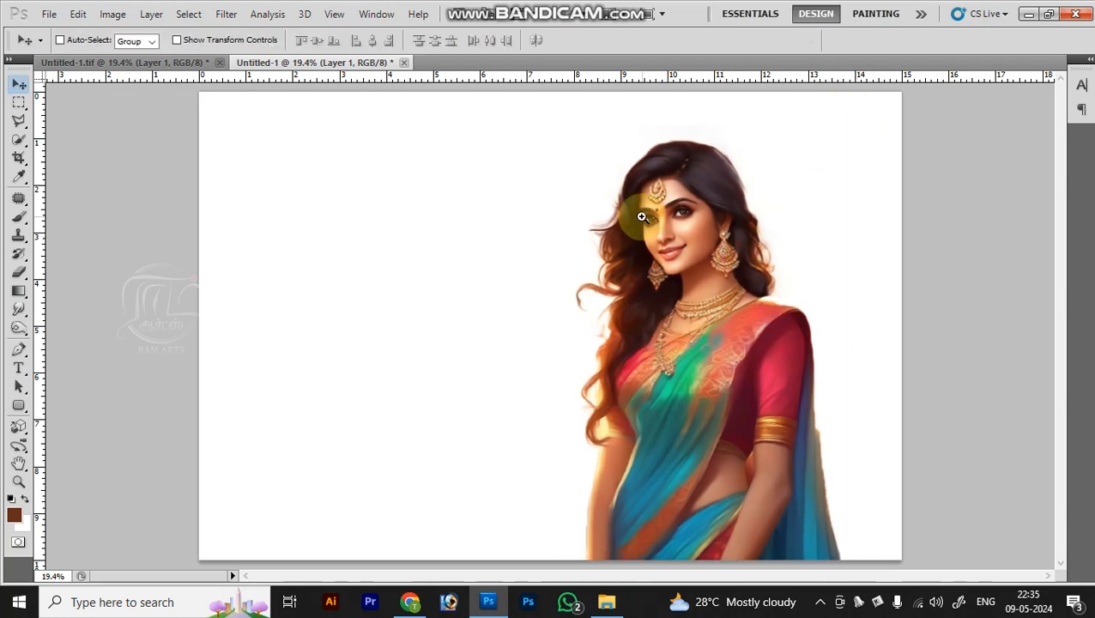
key(z)
alt+click(662, 218)
click(667, 216)
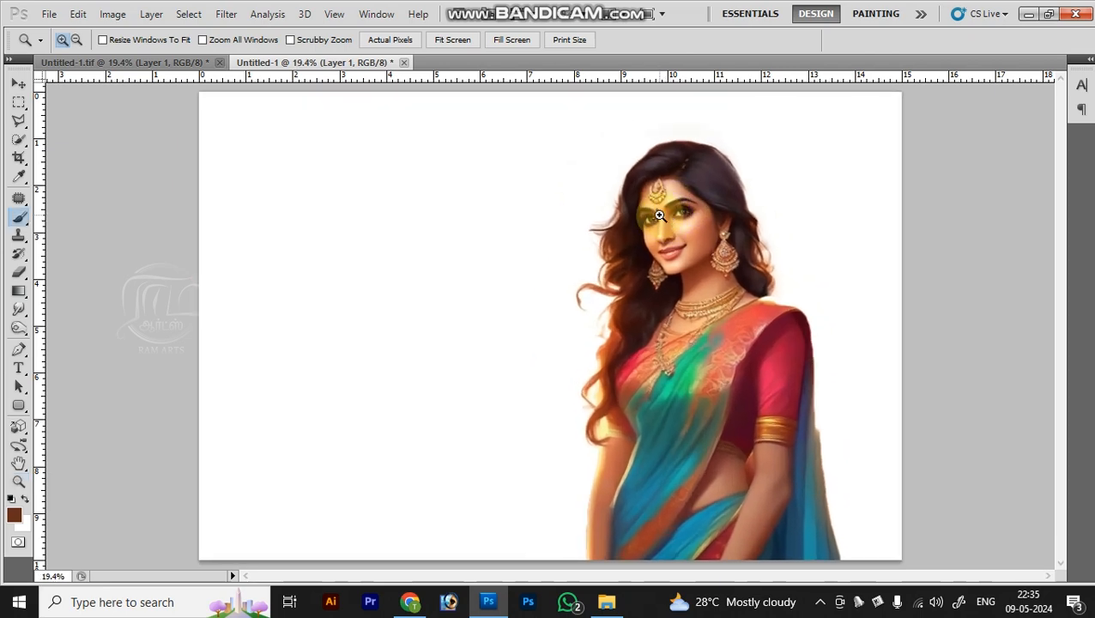
key(b)
key(c)
key(v)
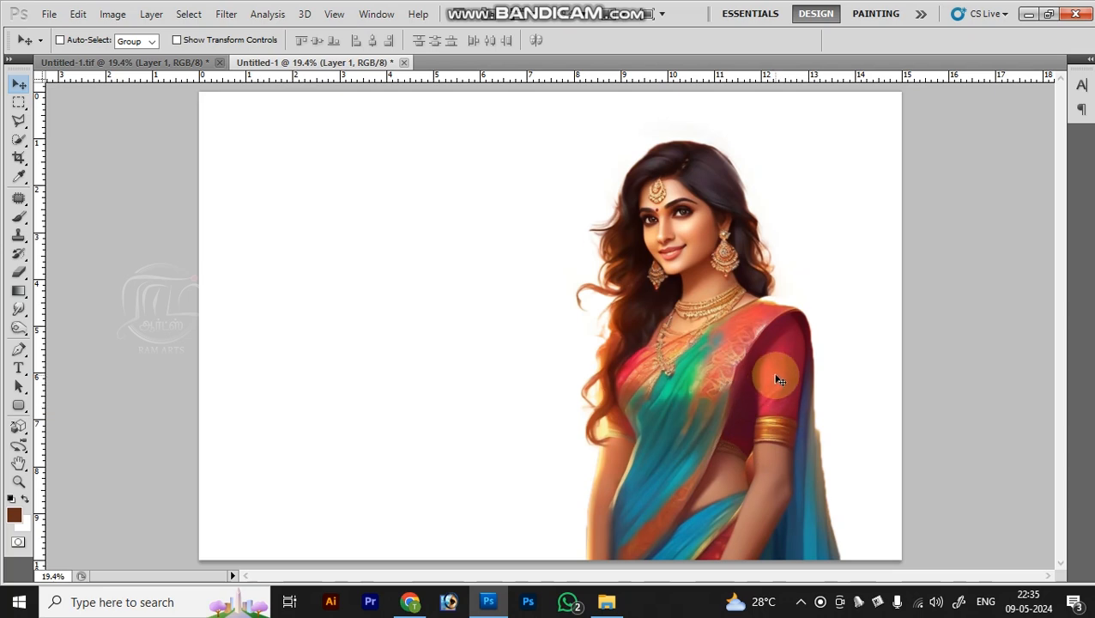
Sample the saree's teal as the foreground color and darken it to #0d272d.
key(i)
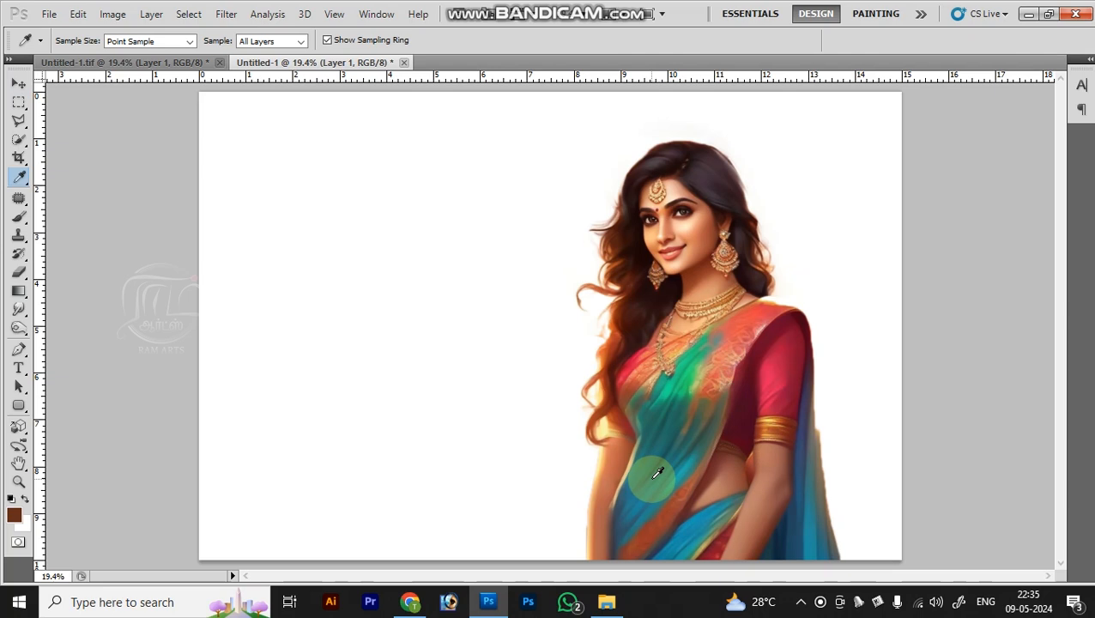
click(676, 475)
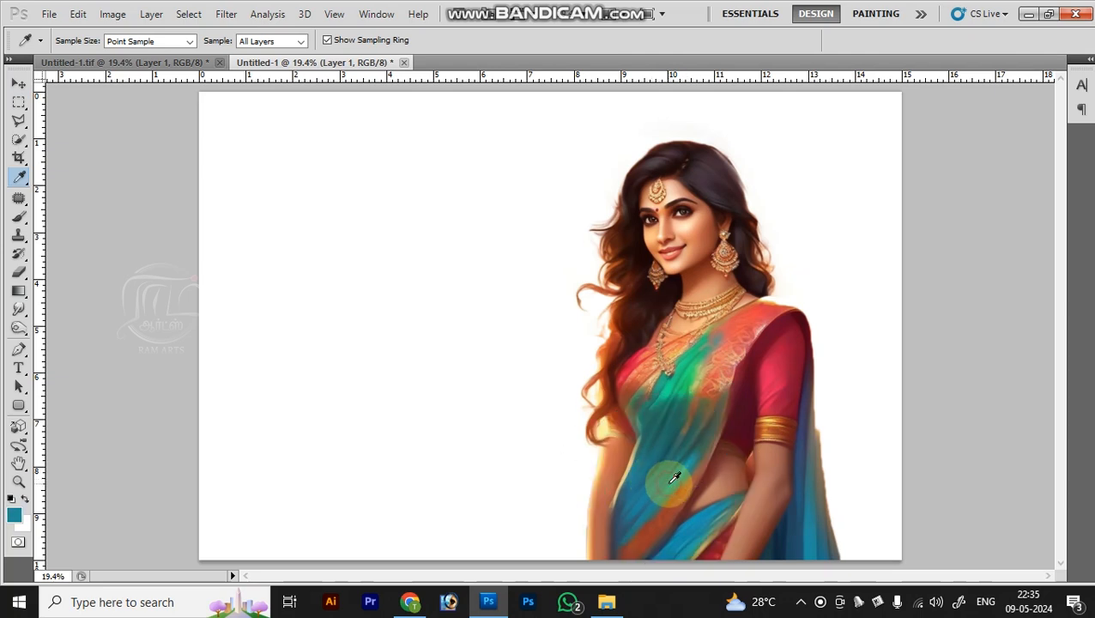
click(674, 472)
click(656, 480)
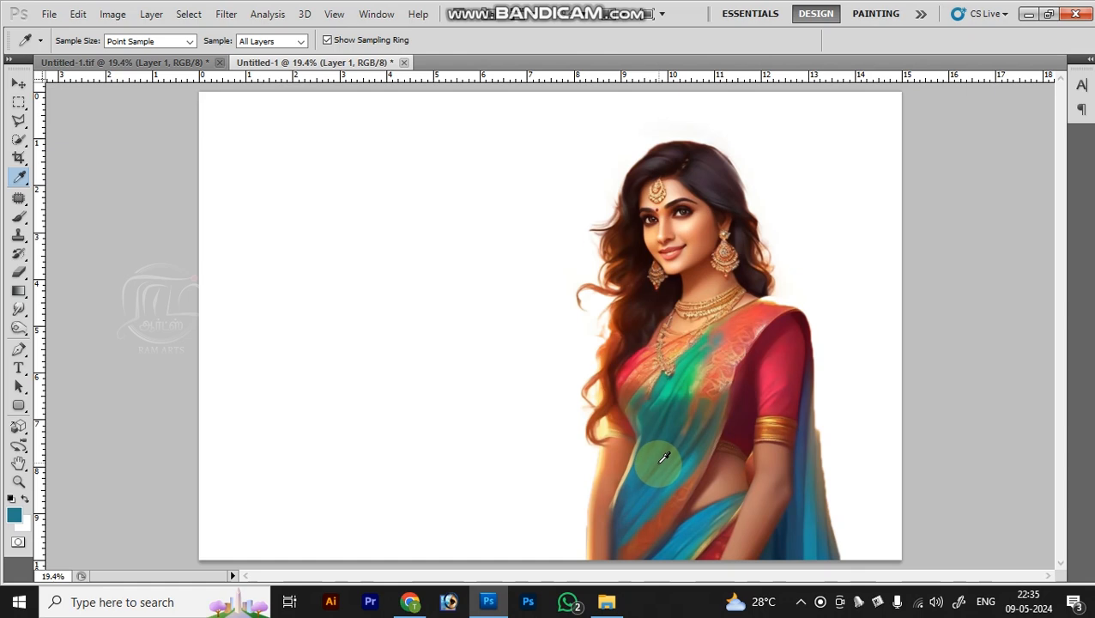
drag(661, 462, 658, 469)
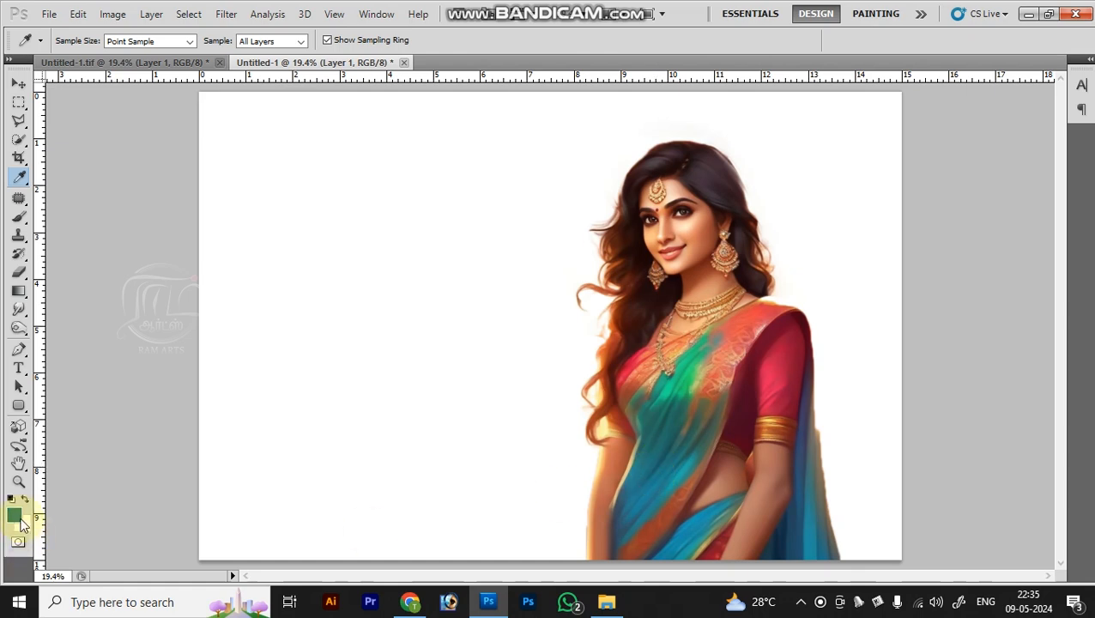
click(17, 517)
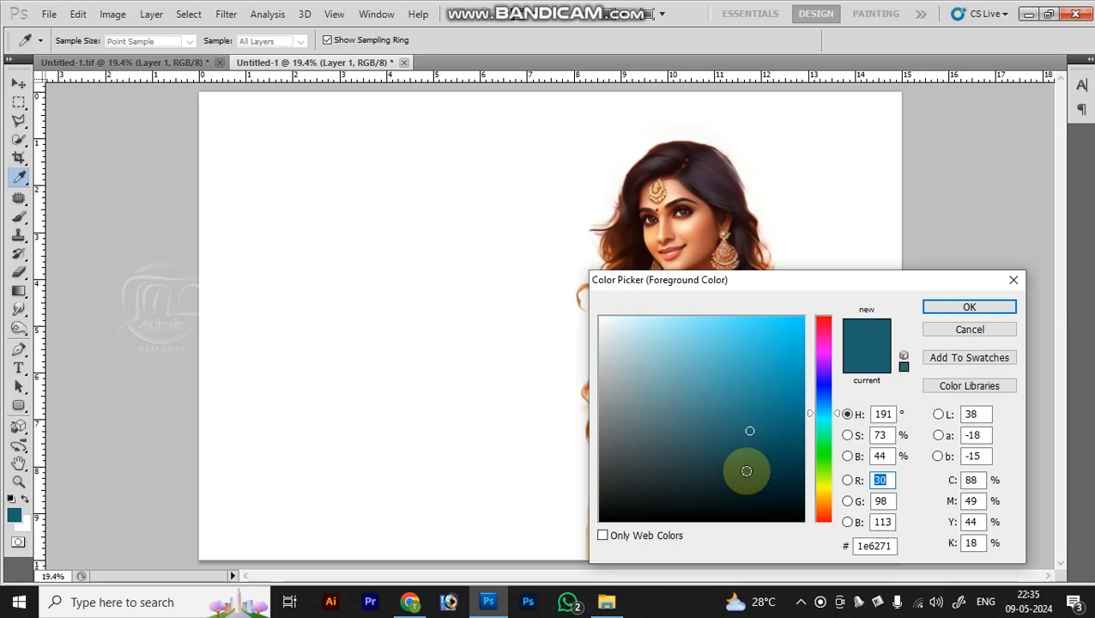
mouse_move(750, 478)
mouse_down()
mouse_move(753, 490)
mouse_move(740, 481)
mouse_up()
key(Return)
key(v)
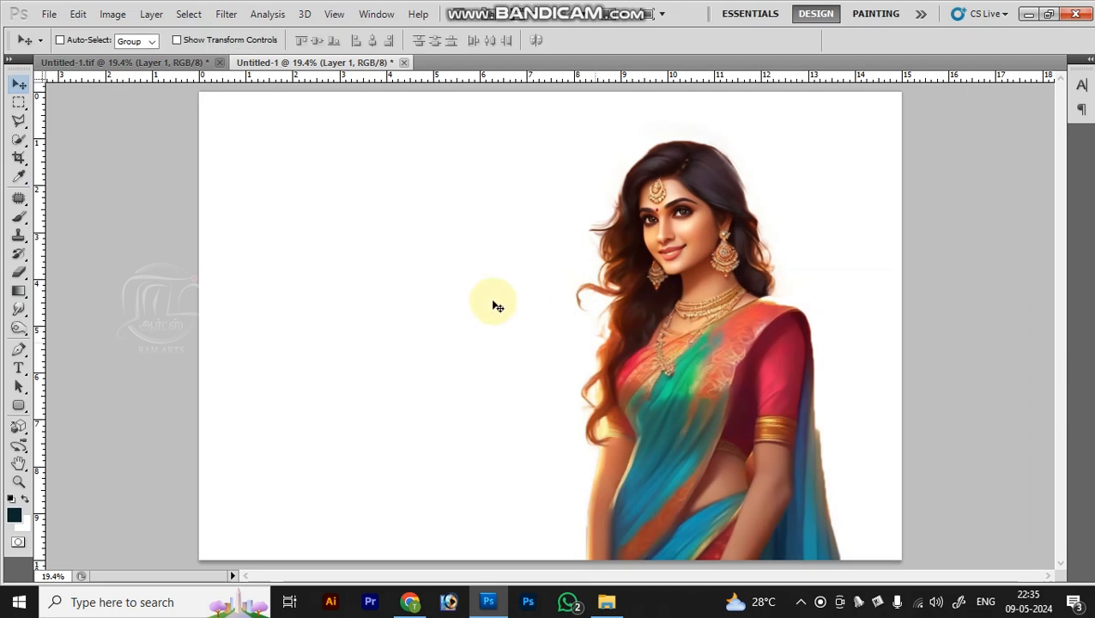
Fill the Background layer with the dark teal foreground color.
right_click(484, 246)
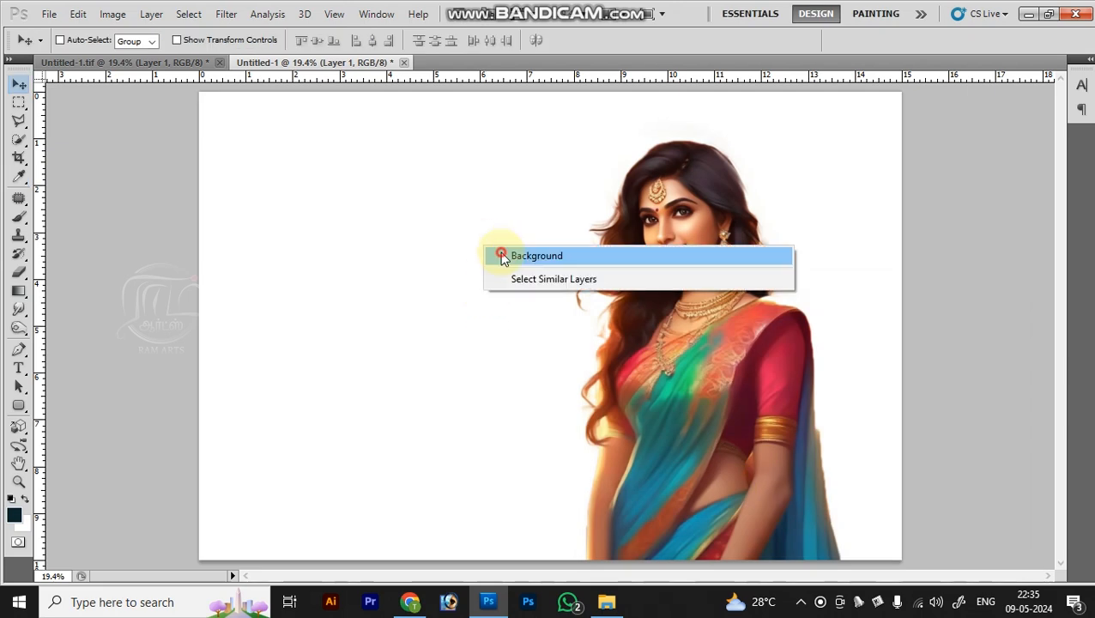
click(504, 258)
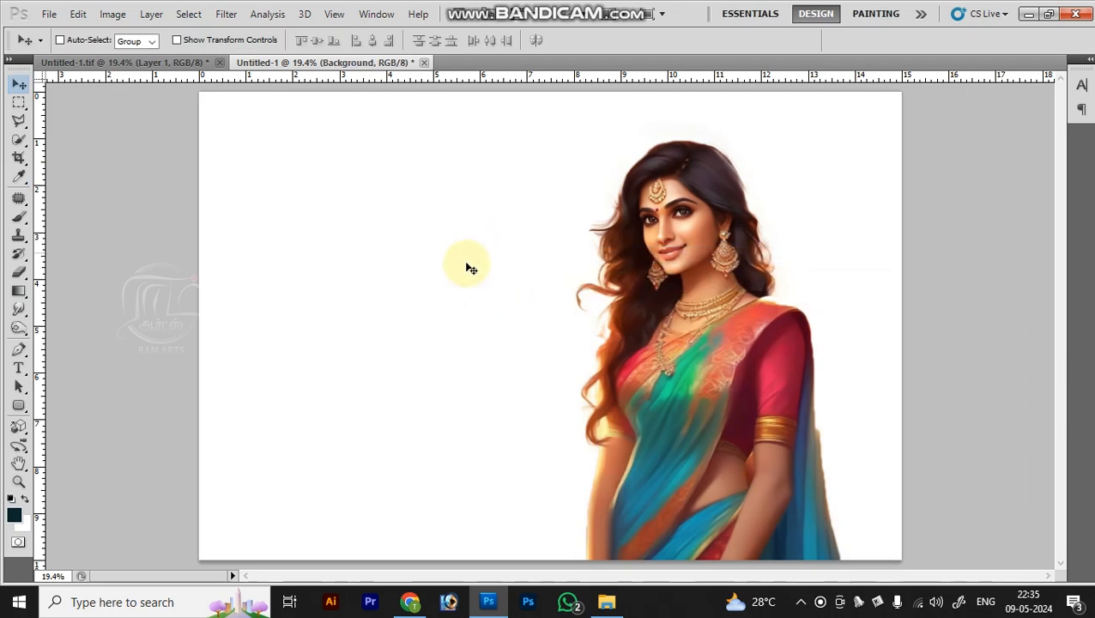
key(alt+BackSpace)
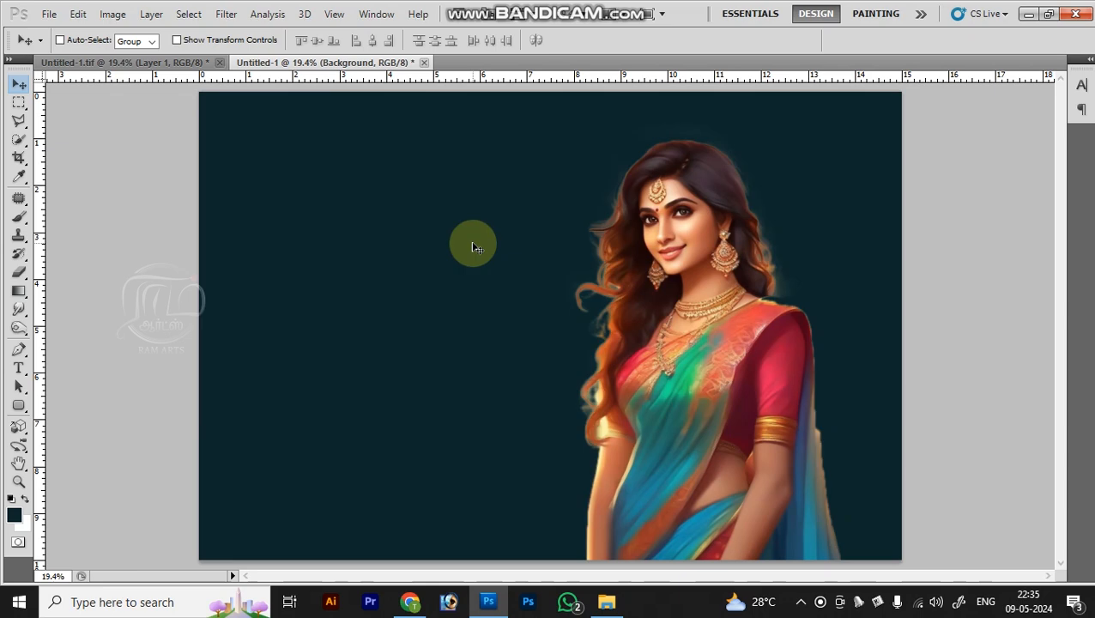
key(z)
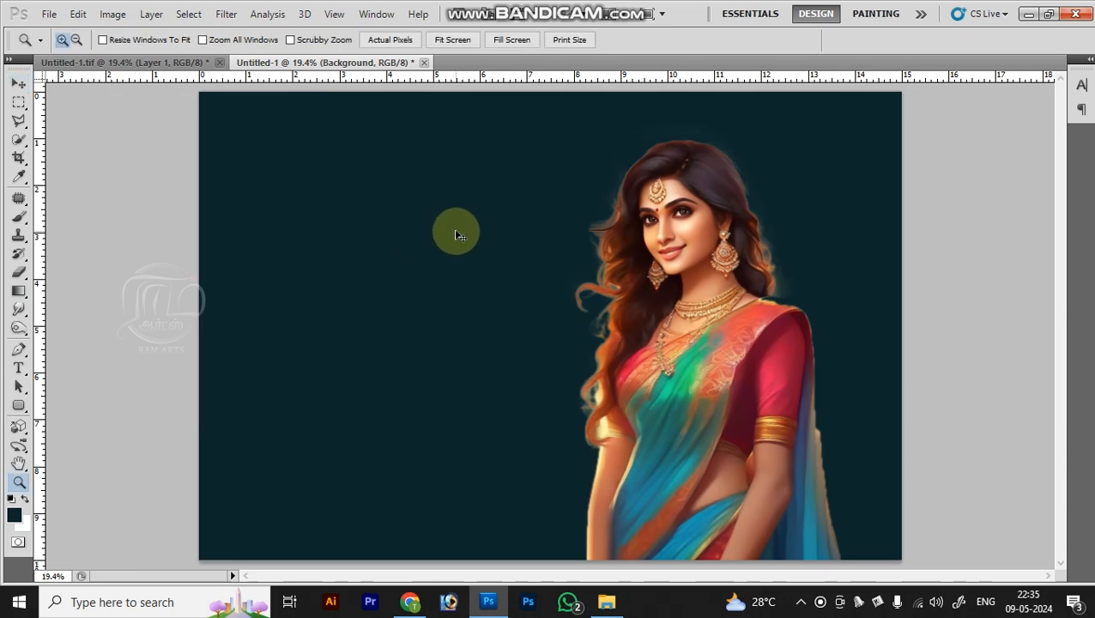
key(ctrl+minus)
key(ctrl+plus)
key(ctrl+minus)
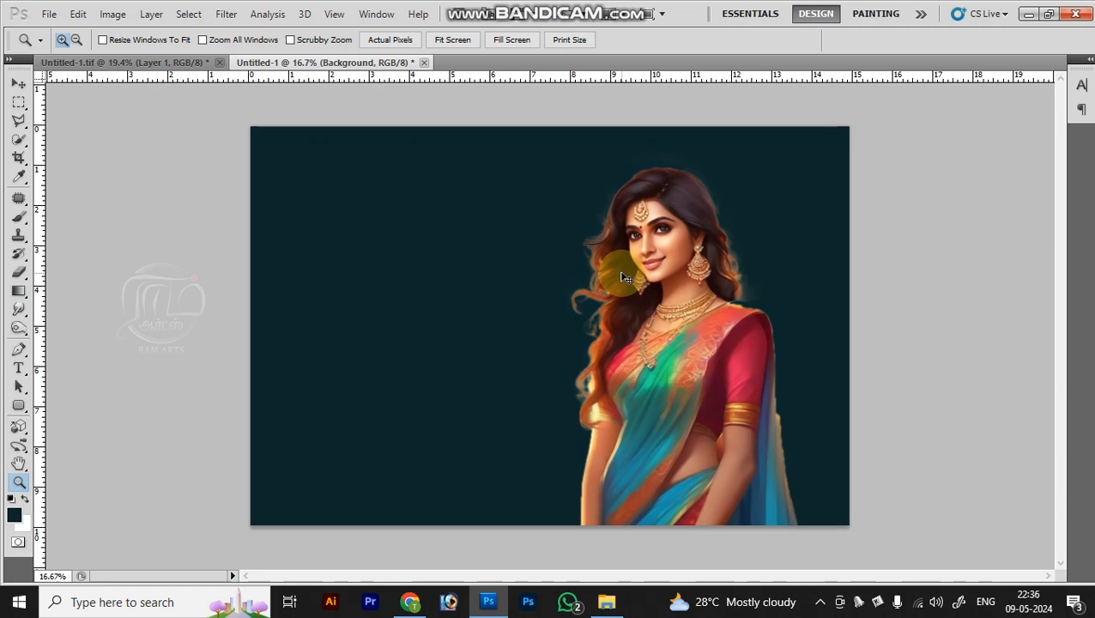
key(ctrl+minus)
key(ctrl+0)
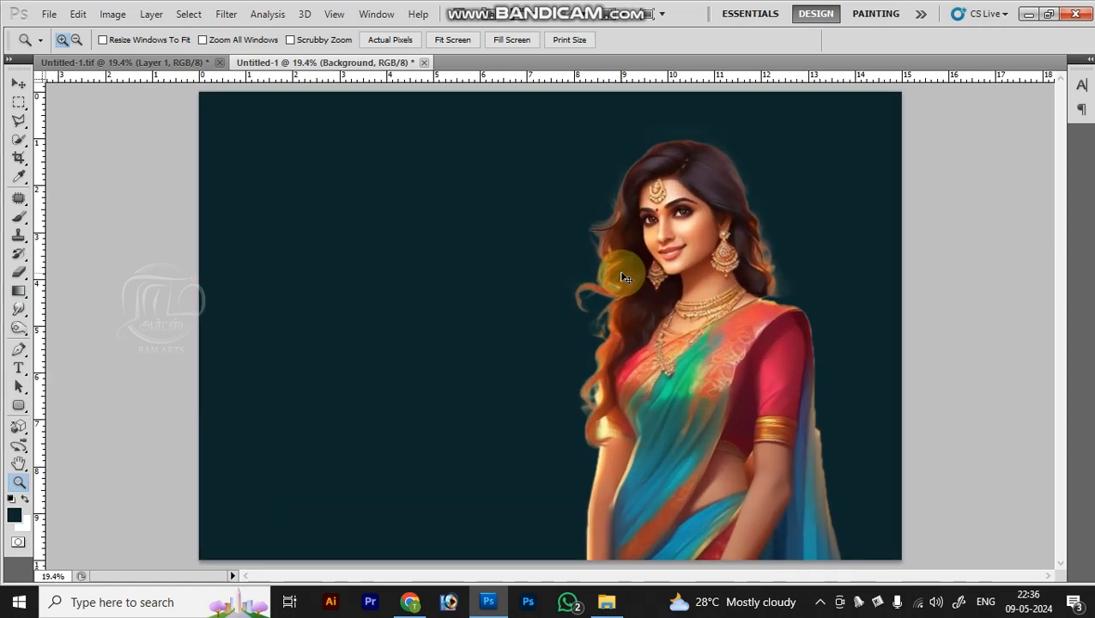
Create a new layer above the background and enlarge the Brush tool to 2500 px.
key(ctrl+shift+n)
key(Return)
key(b)
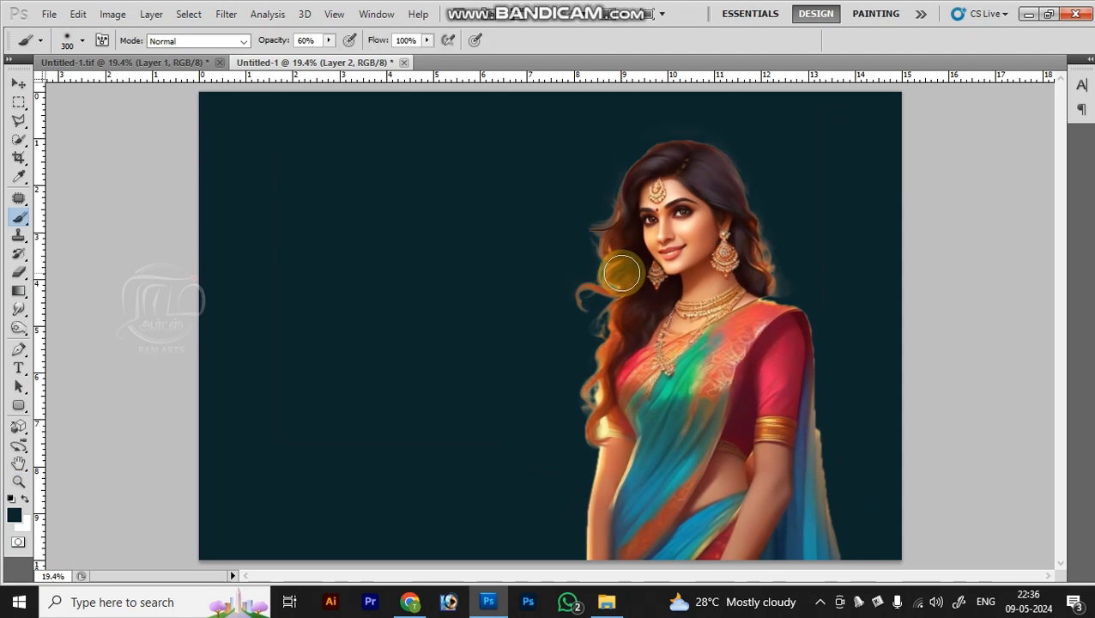
key(bracketright)
key(bracketright)
key(bracketright)
key(bracketright)
key(bracketright)
key(bracketright)
key(bracketright)
key(bracketright)
key(bracketright)
key(bracketright)
key(bracketright)
key(bracketright)
key(bracketright)
key(bracketright)
key(bracketright)
key(bracketright)
key(bracketright)
key(bracketright)
key(bracketright)
key(bracketright)
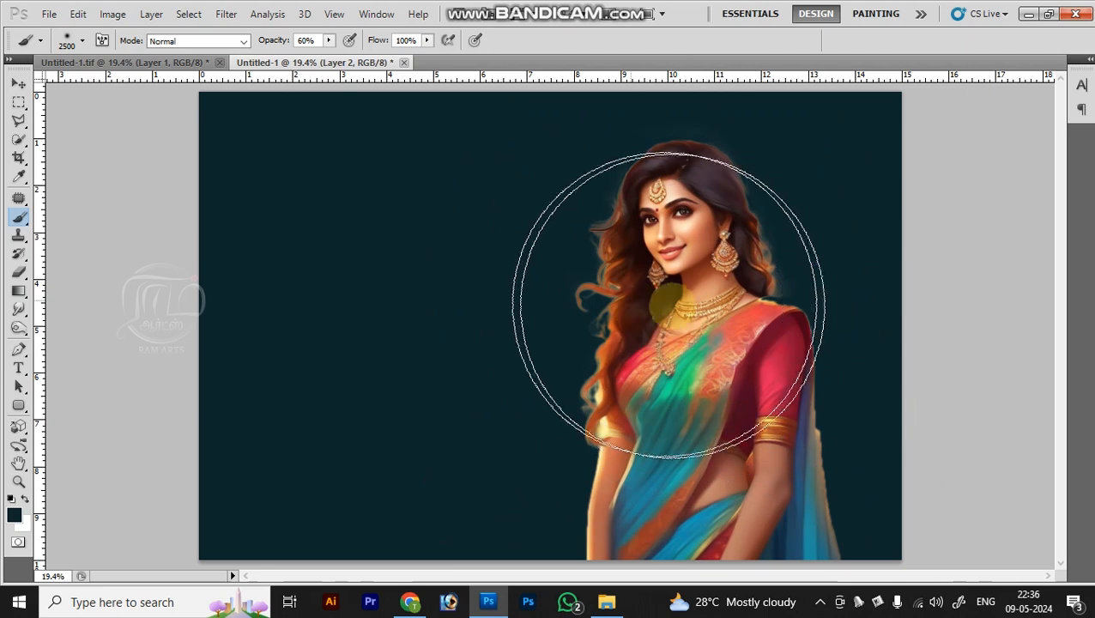
Set the foreground color to orange-yellow #ffba00 and paint one soft glow behind the woman's upper body.
click(14, 515)
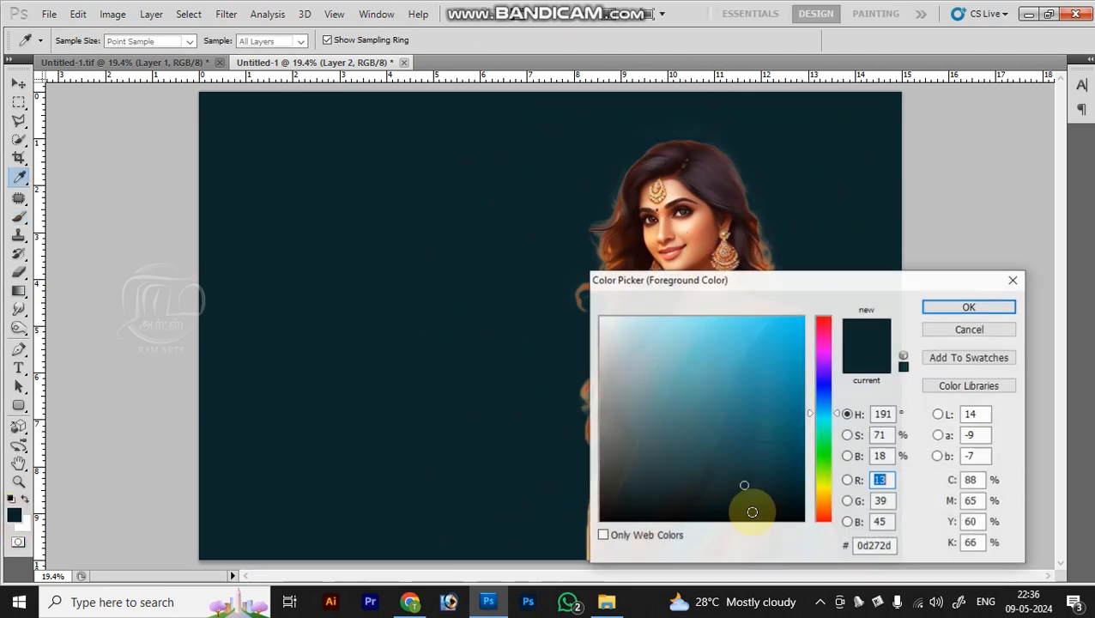
click(821, 497)
drag(795, 329, 841, 254)
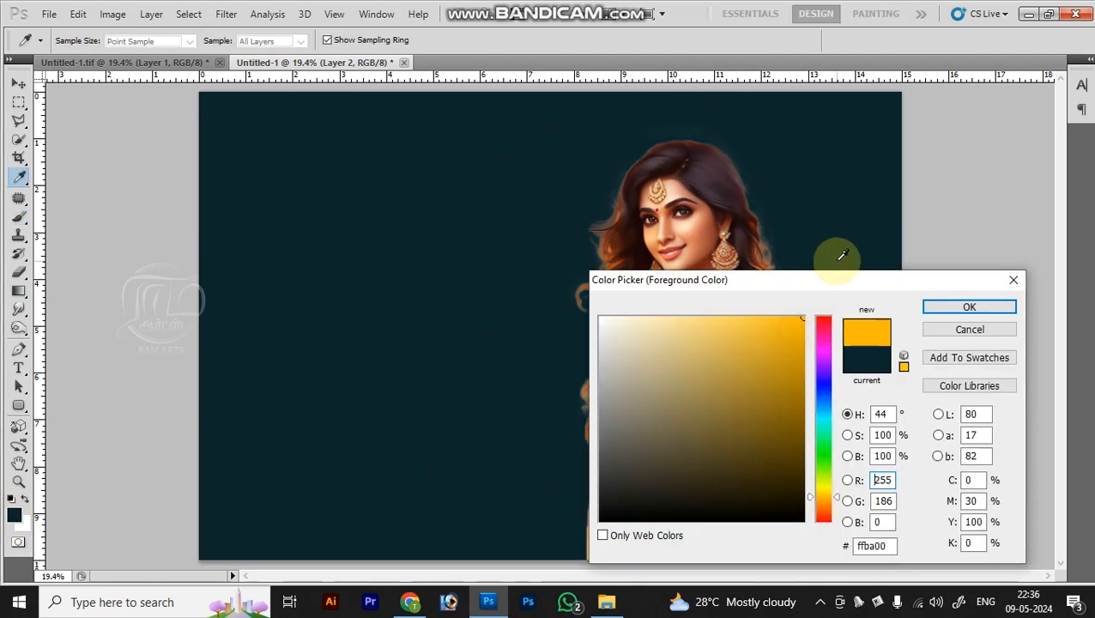
key(Return)
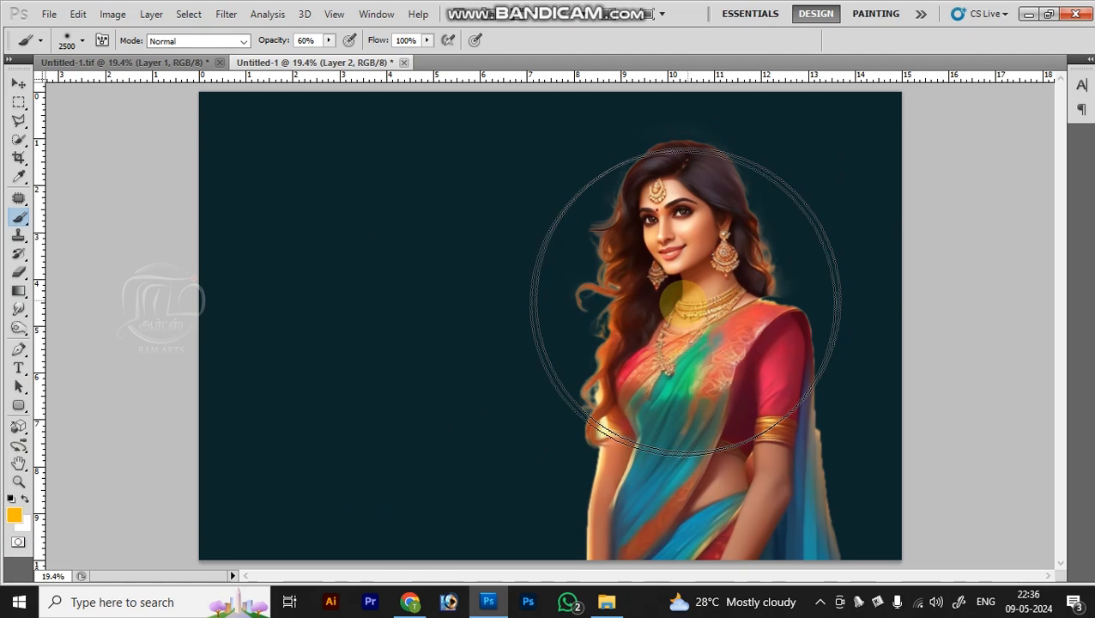
click(687, 300)
Enlarge the orange glow layer proportionally to 131.81% and reposition it behind the woman.
key(v)
key(ctrl+t)
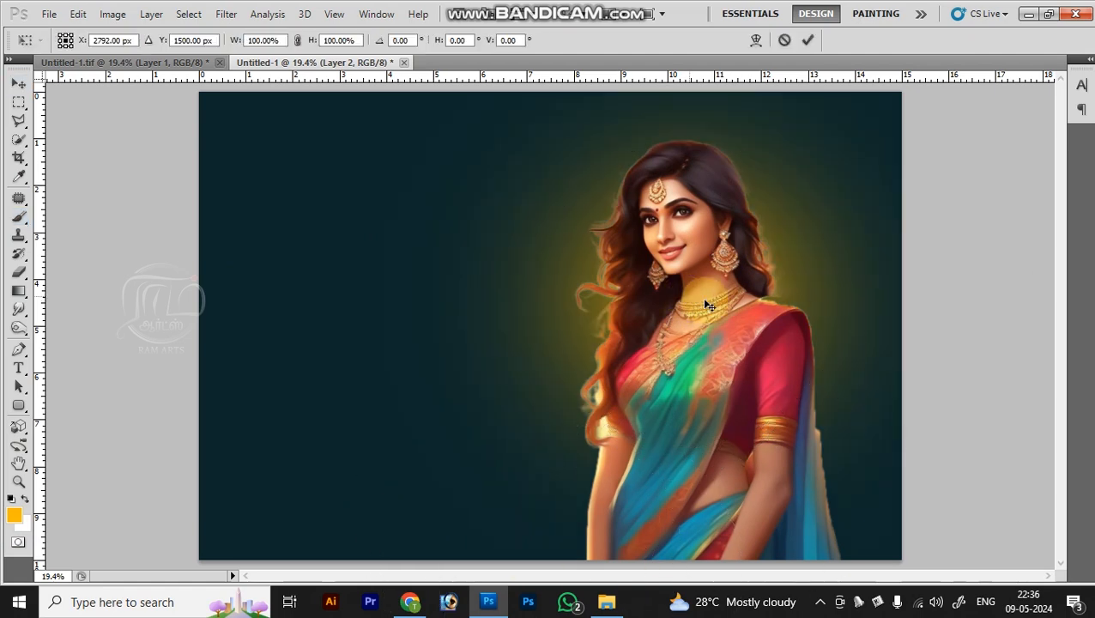
key(ctrl+minus)
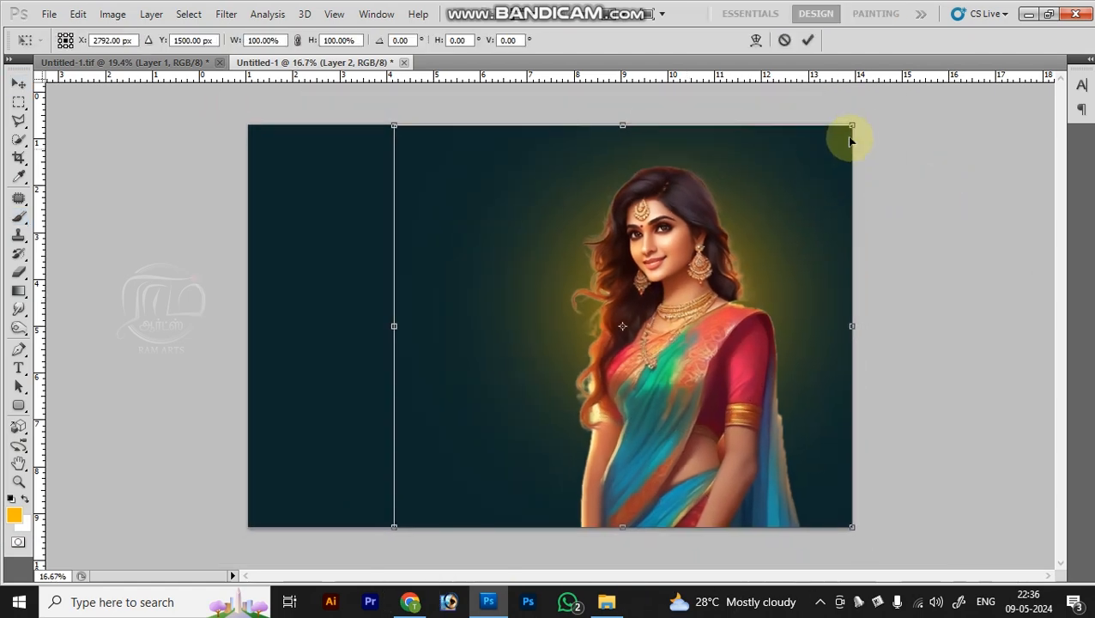
drag(853, 127, 909, 69)
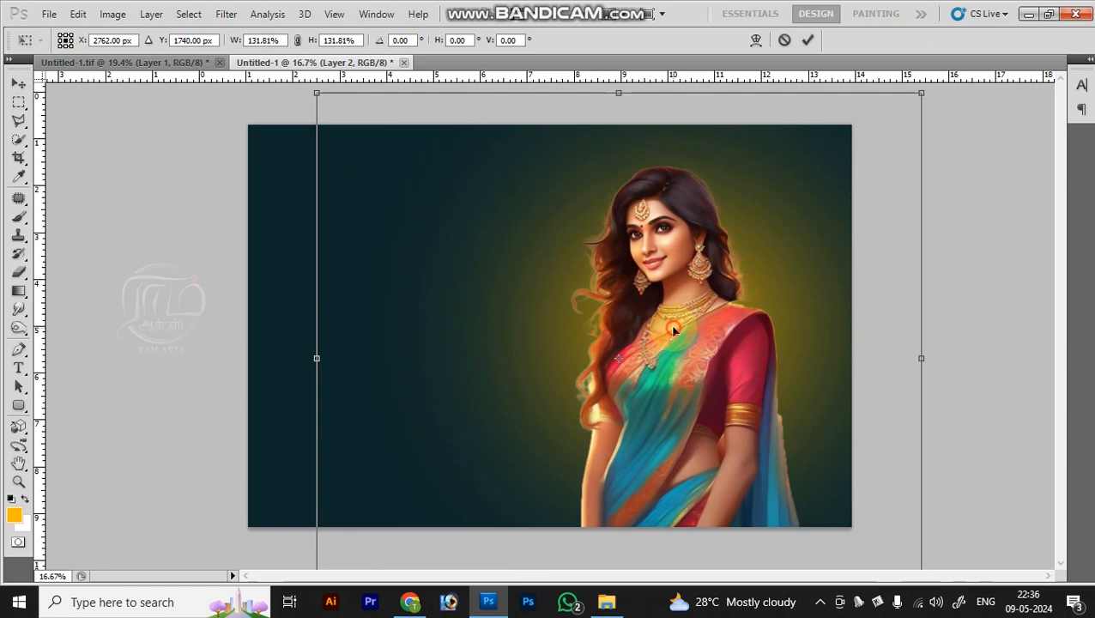
double_click(620, 315)
Set the foreground color to bright yellow #fcff00 for the Brush tool.
key(b)
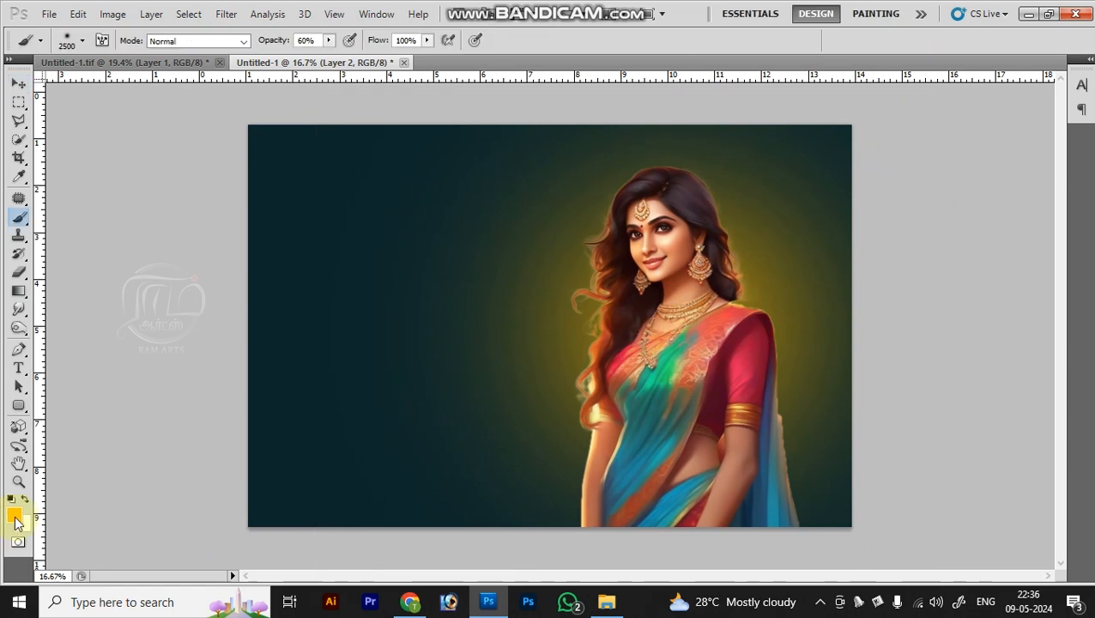
click(15, 516)
drag(830, 496, 831, 486)
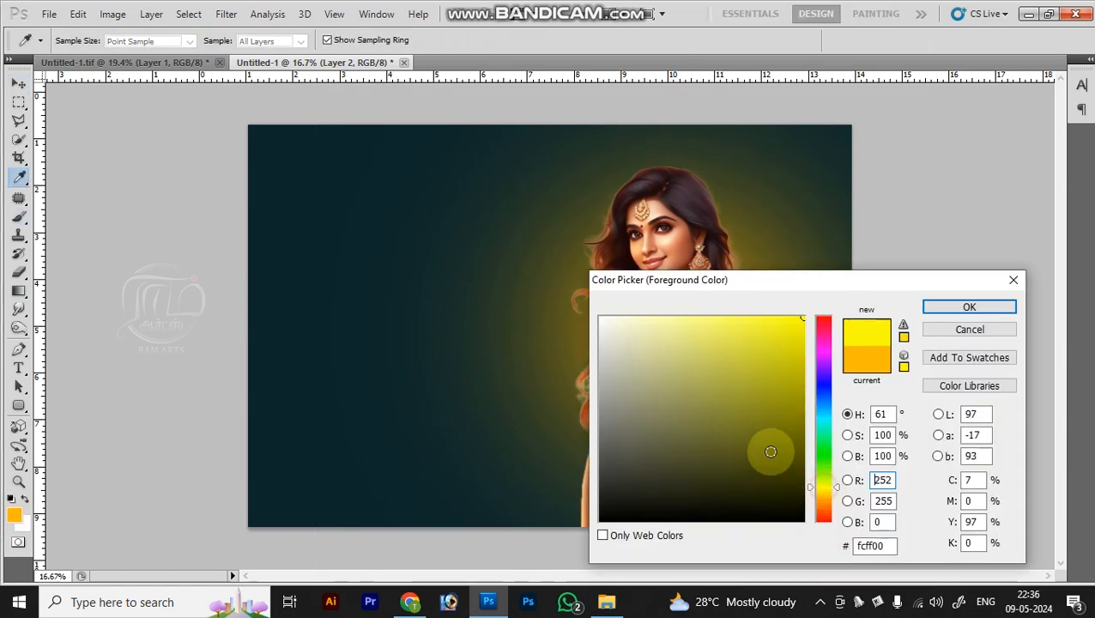
key(Return)
key(ctrl+z)
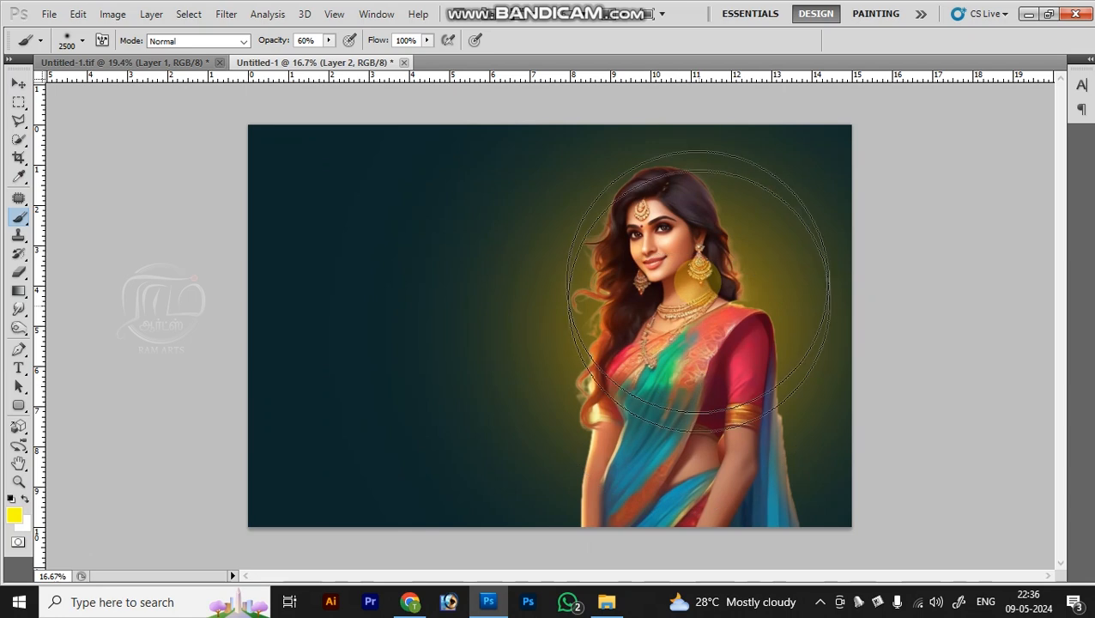
Reduce the brush to 2000 px and paint a soft yellow glow behind the woman's head and shoulders.
click(678, 275)
key(bracketleft)
key(bracketleft)
key(bracketleft)
key(bracketleft)
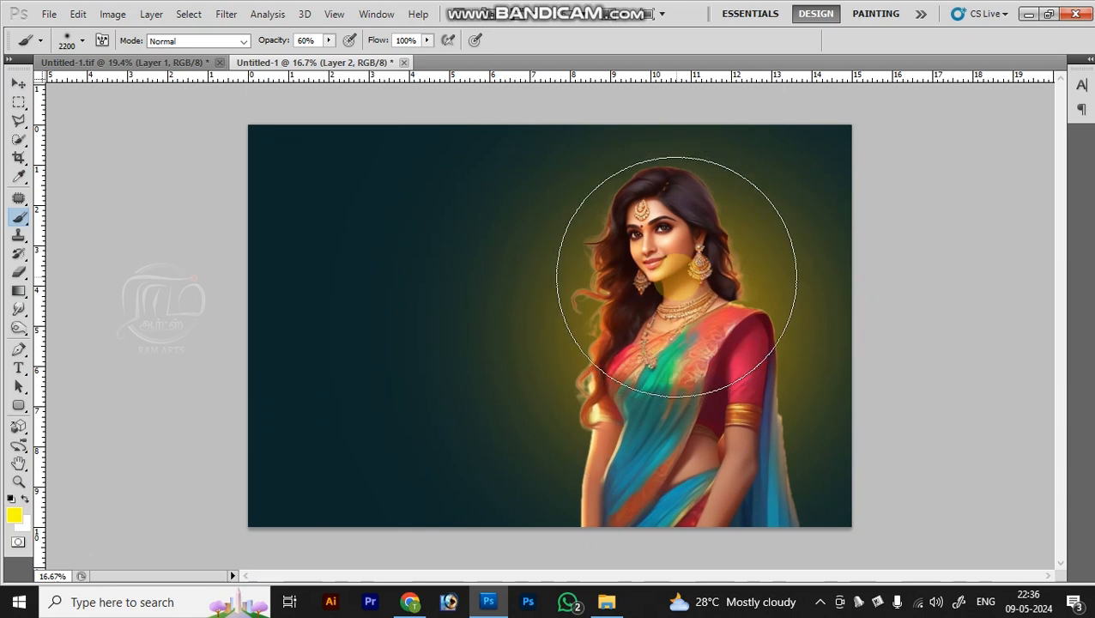
click(671, 271)
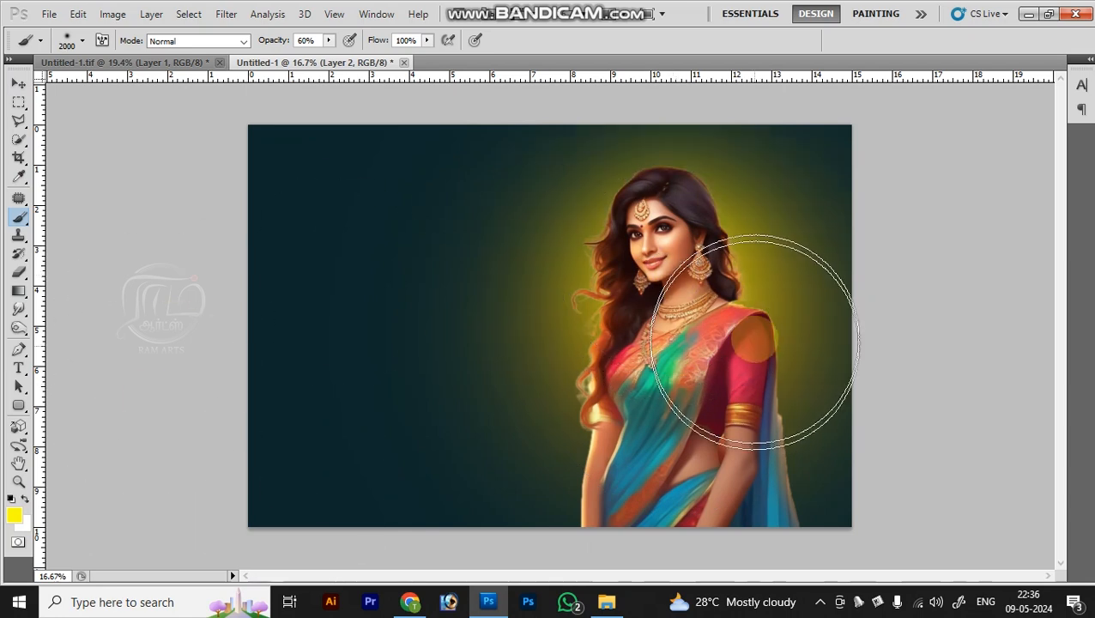
Enlarge the yellow glow layer slightly about its center with Free Transform.
key(v)
mouse_move(690, 384)
mouse_down()
mouse_move(866, 378)
mouse_move(637, 369)
mouse_up()
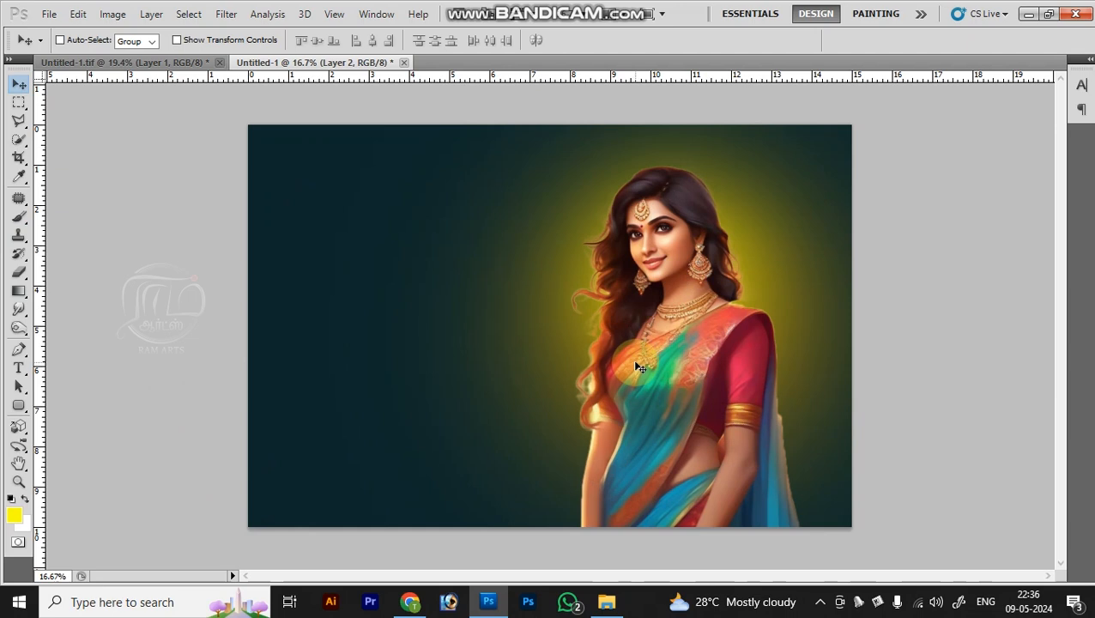
key(ctrl+minus)
key(ctrl+t)
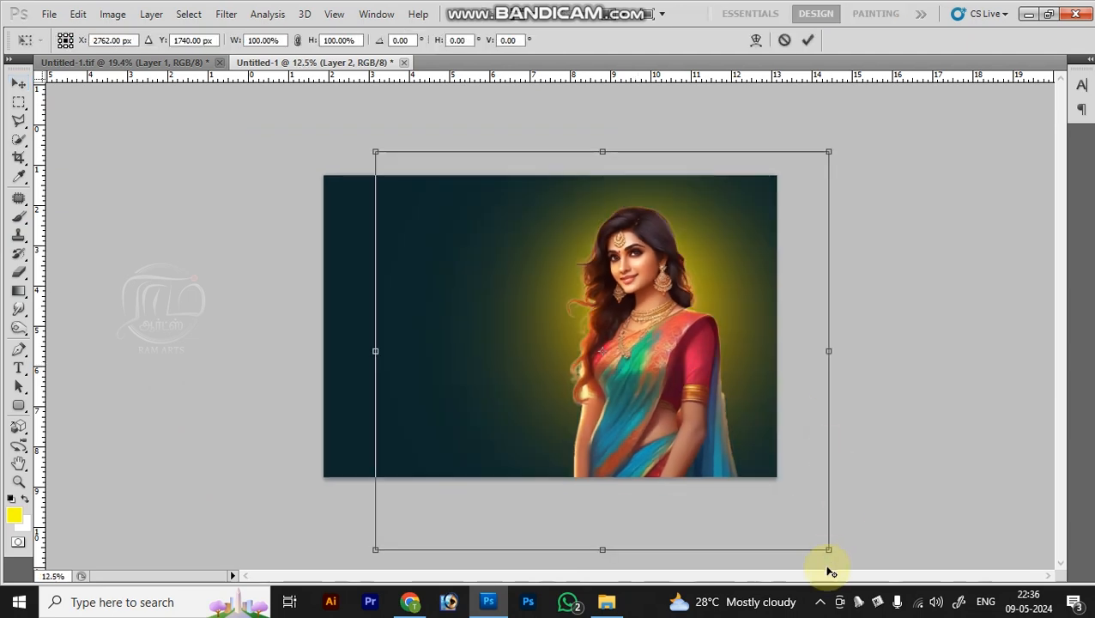
key(Return)
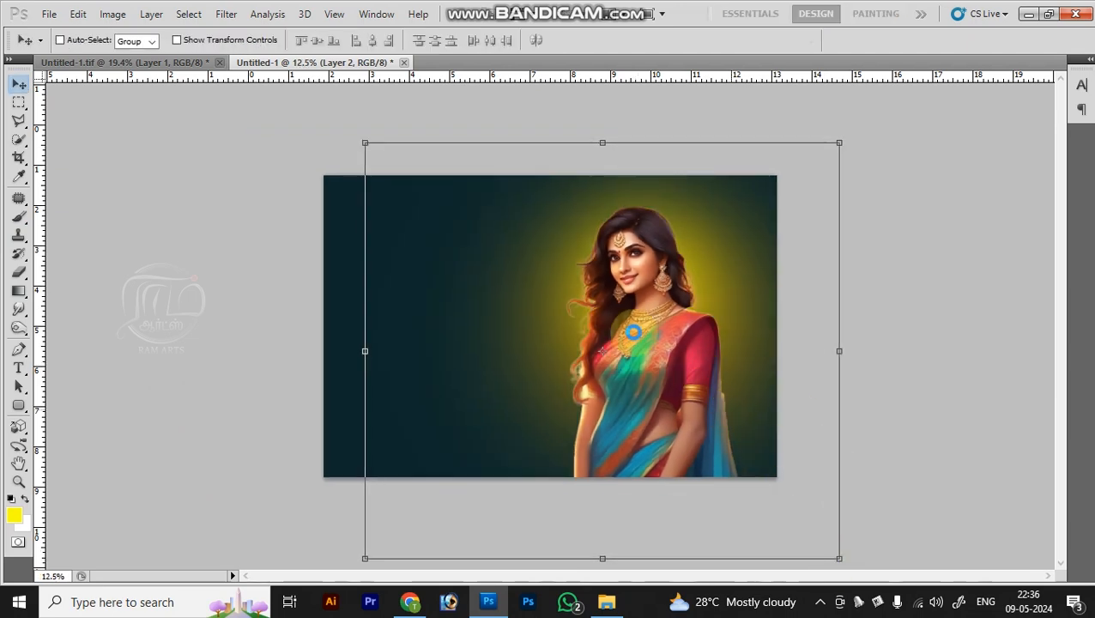
key(z)
key(ctrl+plus)
key(v)
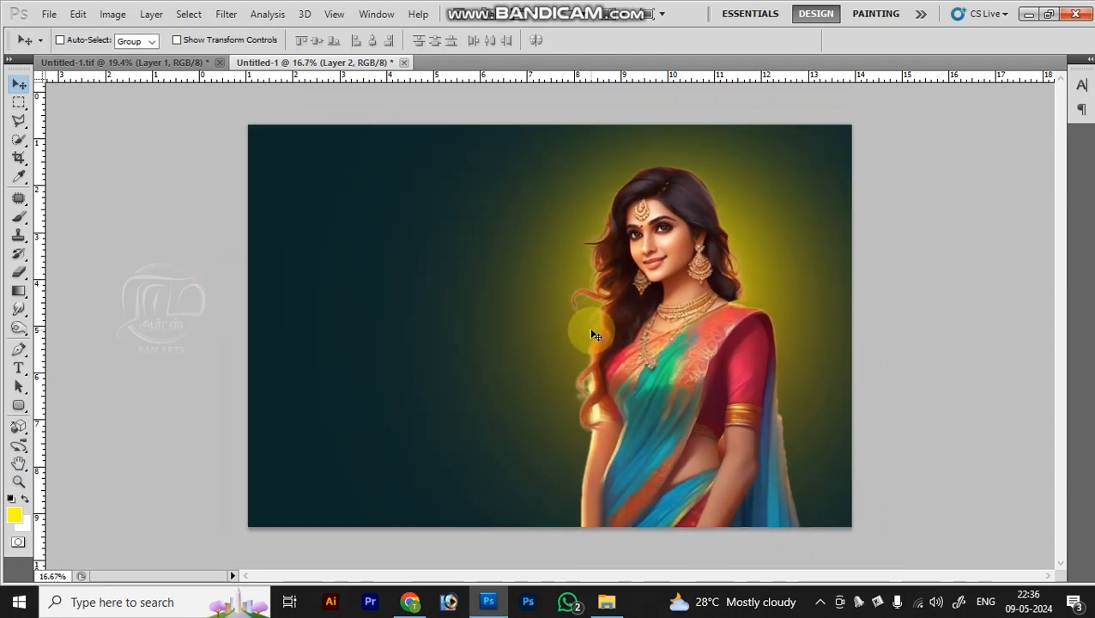
Create a new layer above the glow and set the foreground color to near-black teal #061113.
key(ctrl+shift+n)
key(Return)
key(b)
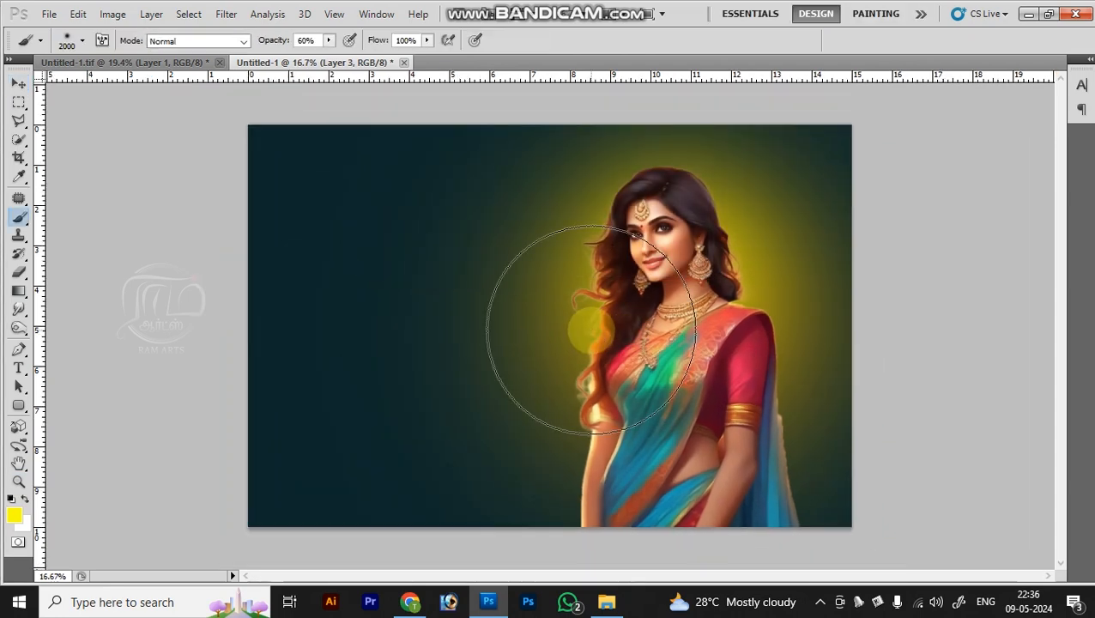
click(15, 520)
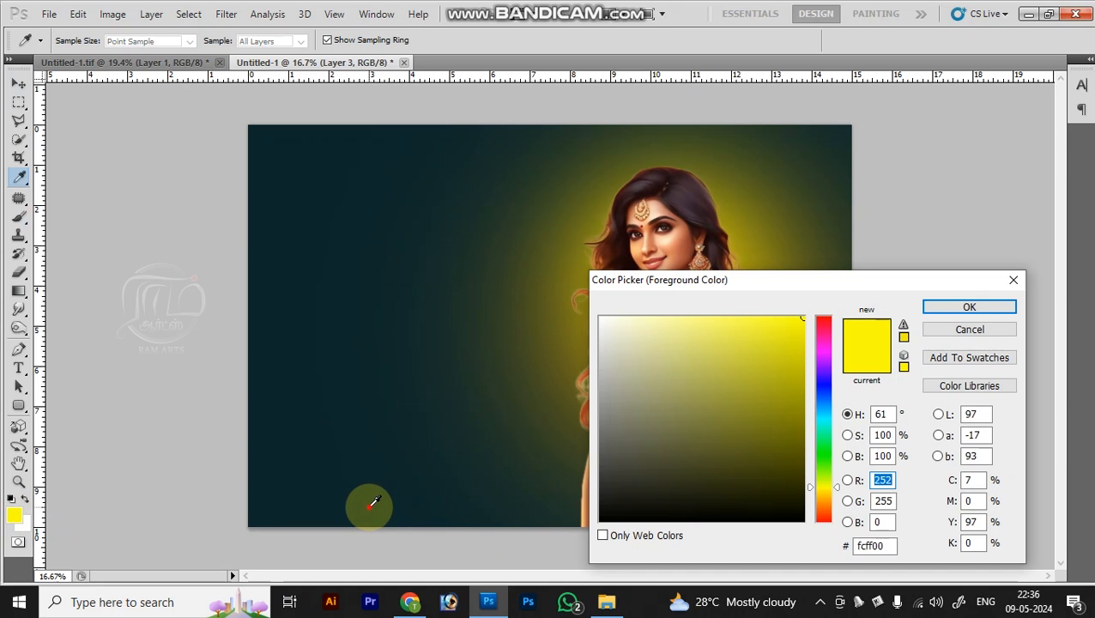
click(366, 505)
click(741, 506)
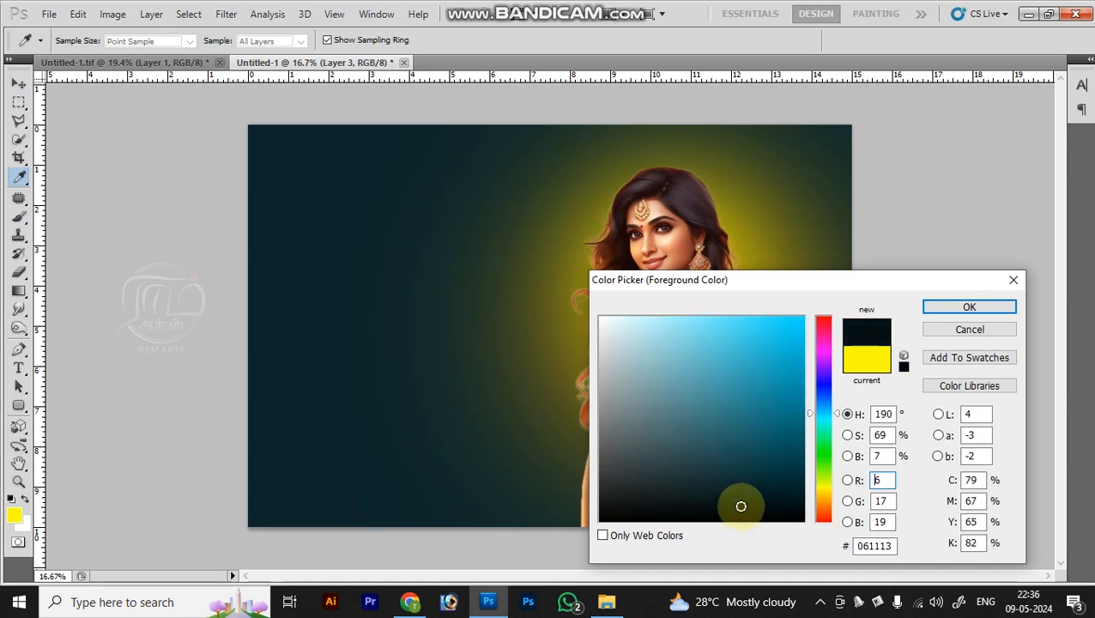
key(Return)
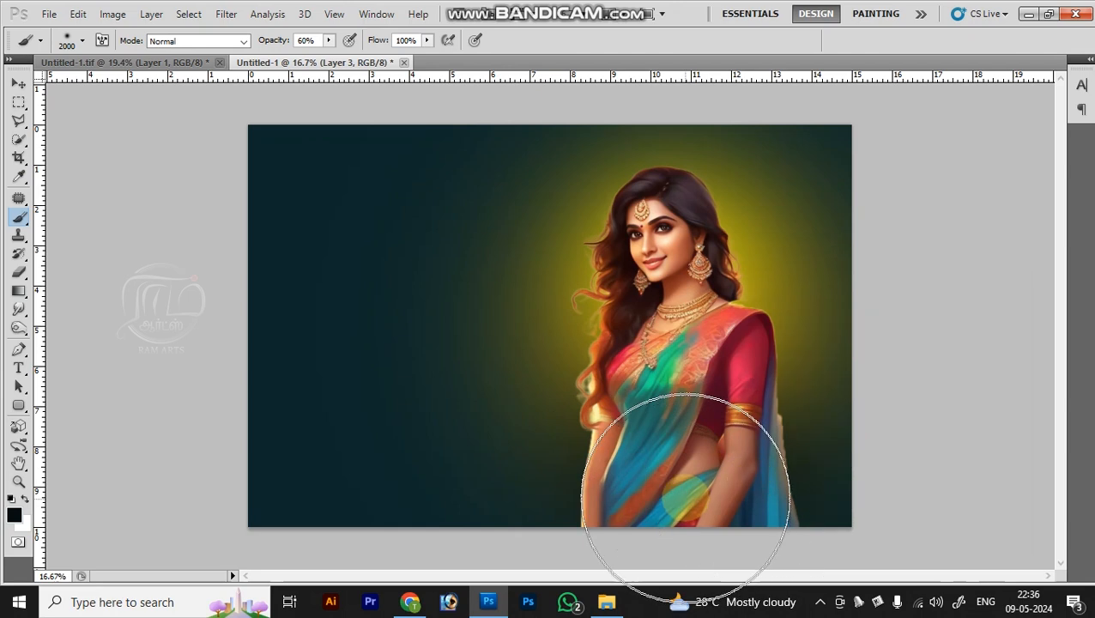
Set the brush to 100% opacity and 2400 px and paint soft dark shading behind the woman's lower body.
key(v)
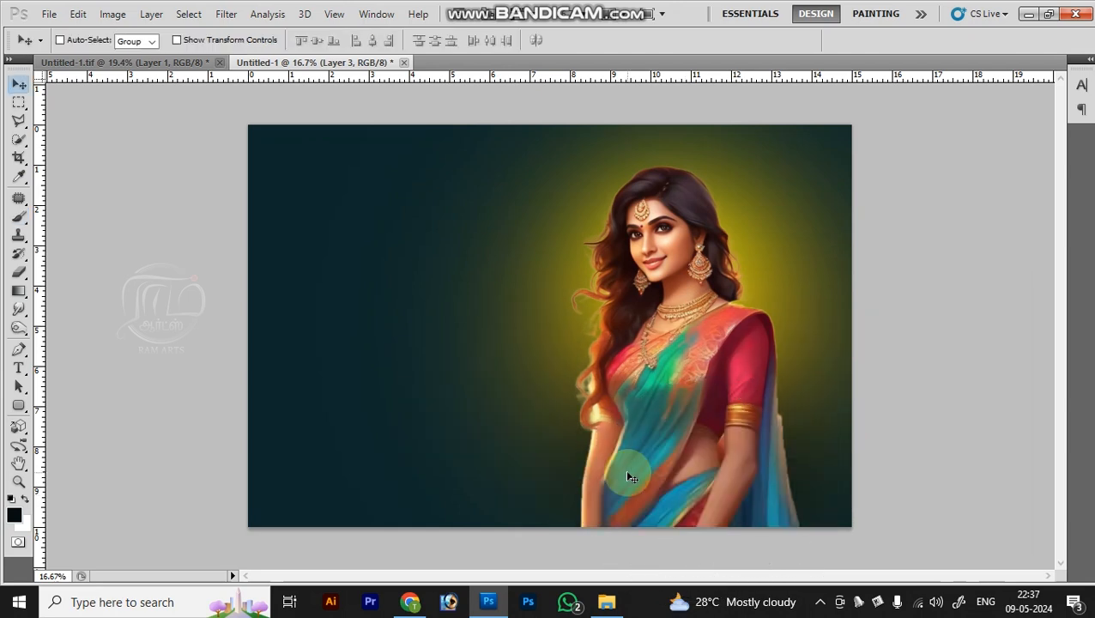
key(b)
click(329, 40)
drag(327, 57, 362, 56)
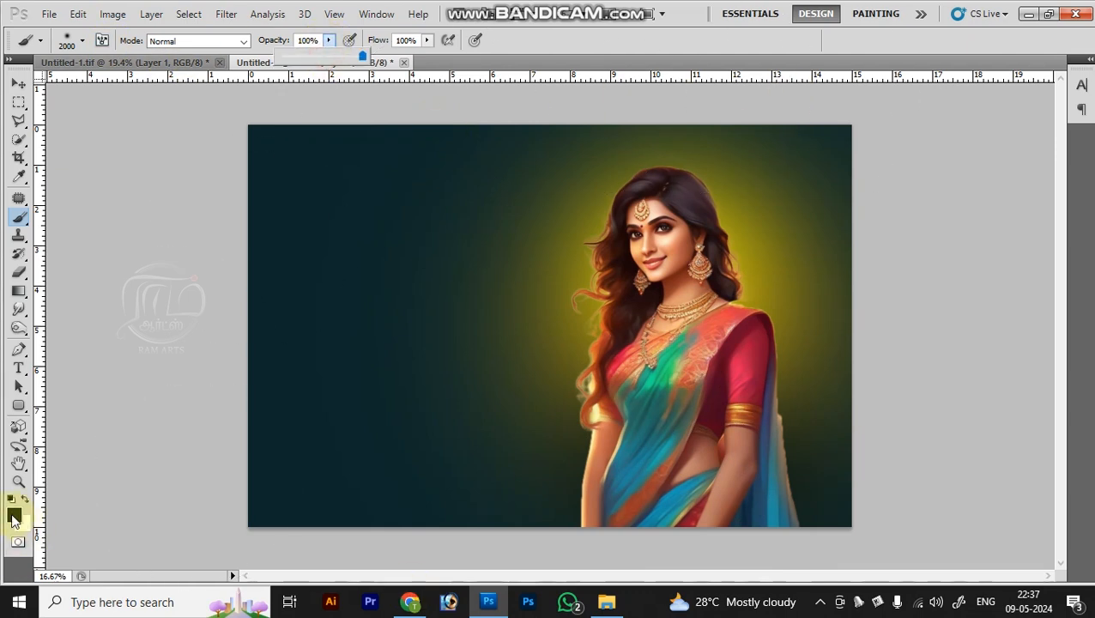
key(bracketright)
key(bracketright)
key(bracketright)
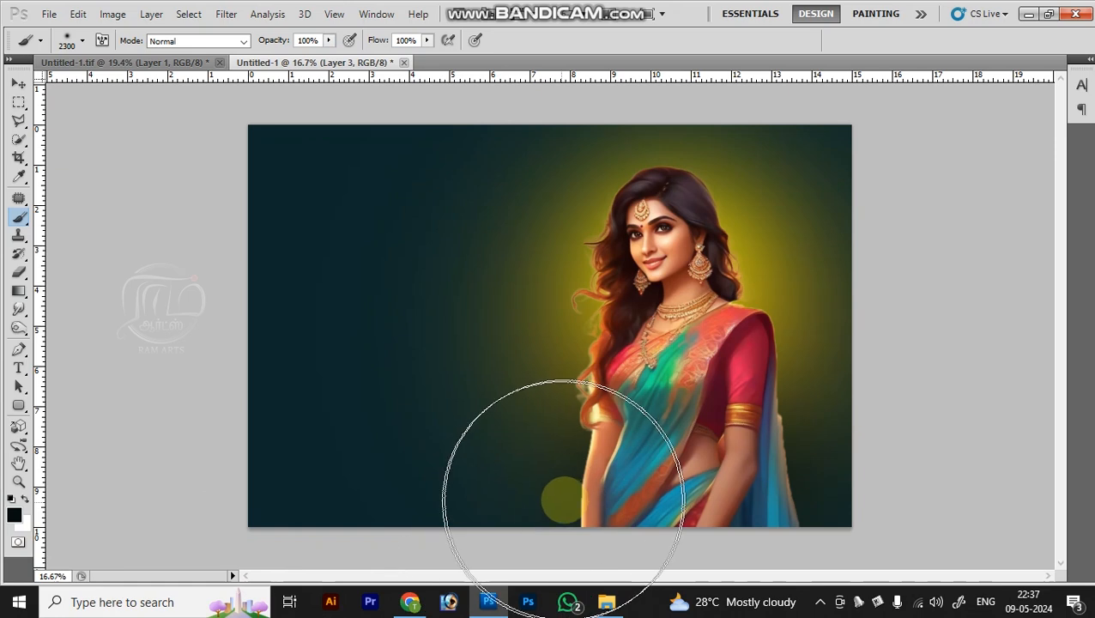
key(bracketright)
click(625, 496)
click(713, 497)
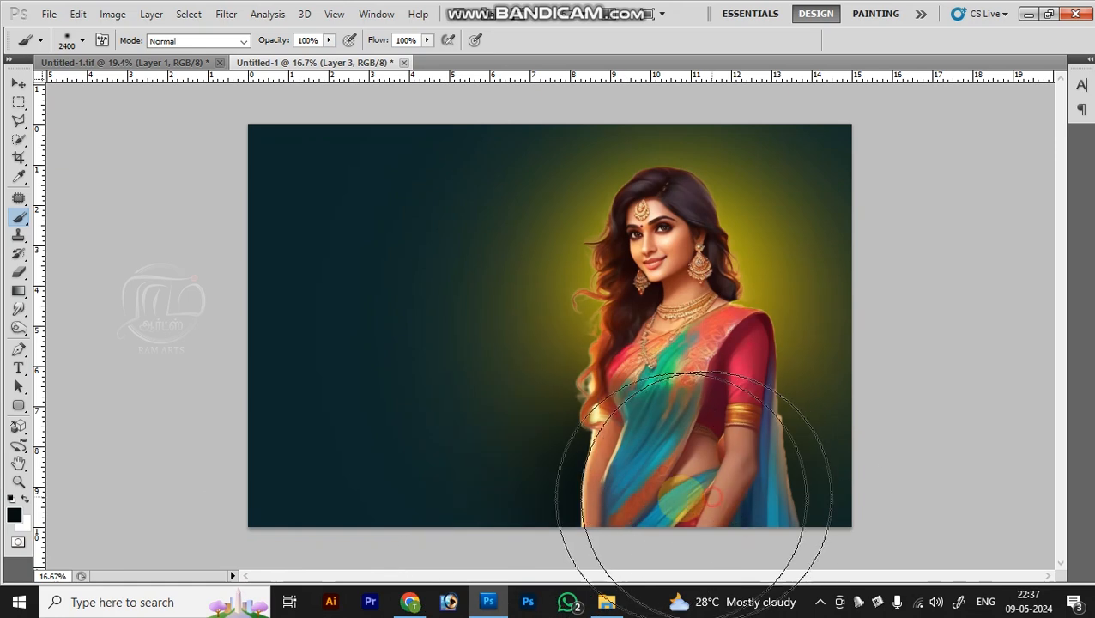
Enlarge the dark shading layer proportionally to 148.44% and shift it slightly to the left.
key(v)
key(ctrl+0)
key(ctrl+t)
key(ctrl+minus)
key(ctrl+minus)
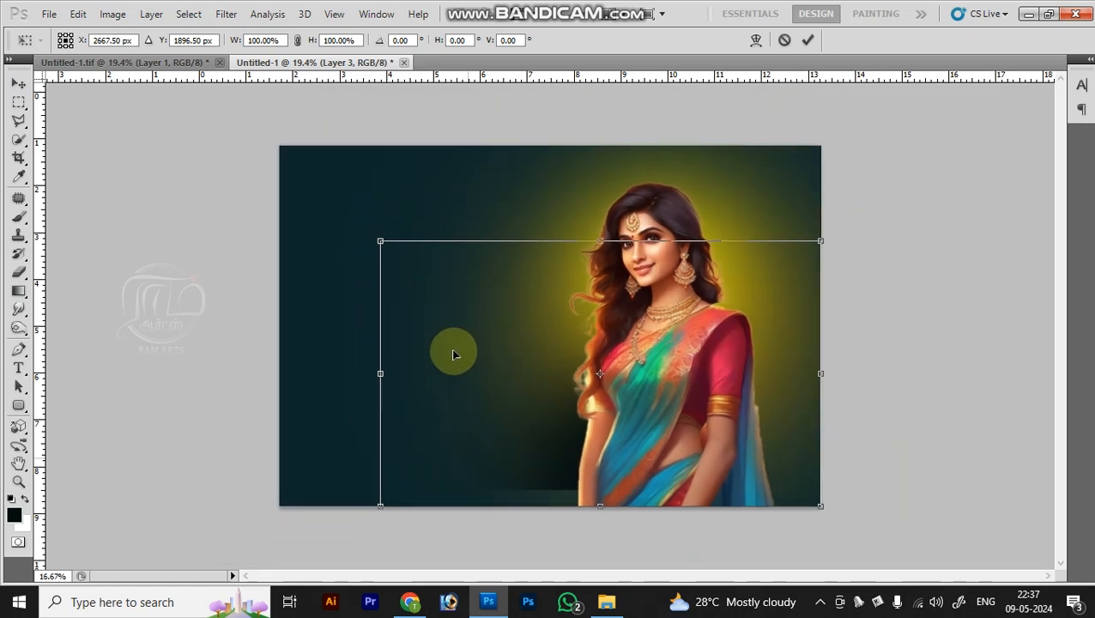
drag(405, 254, 305, 219)
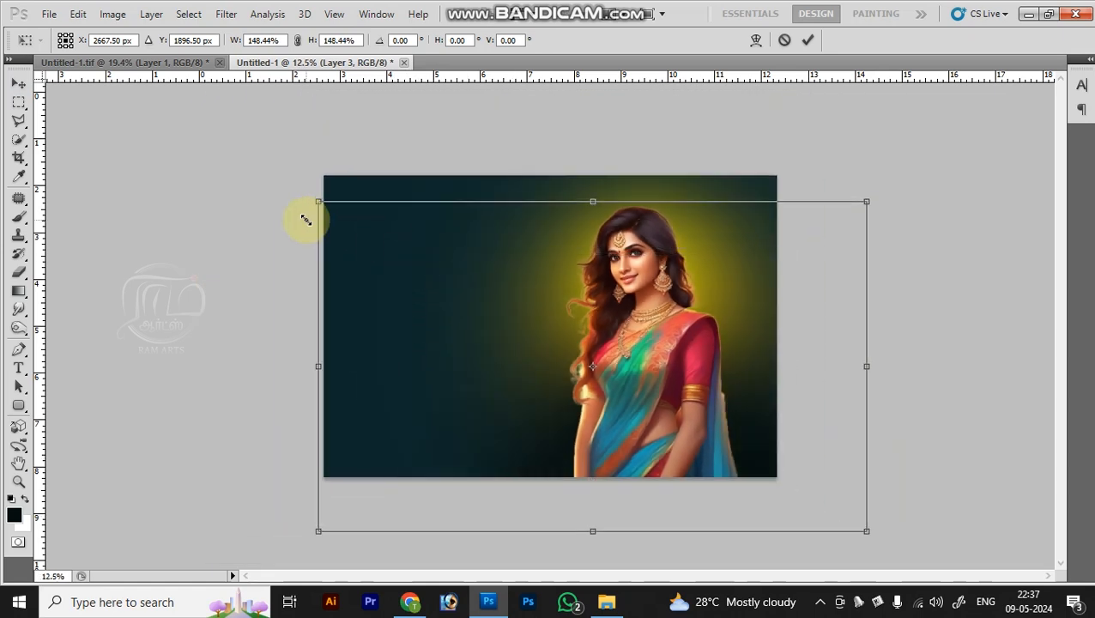
drag(697, 452, 684, 452)
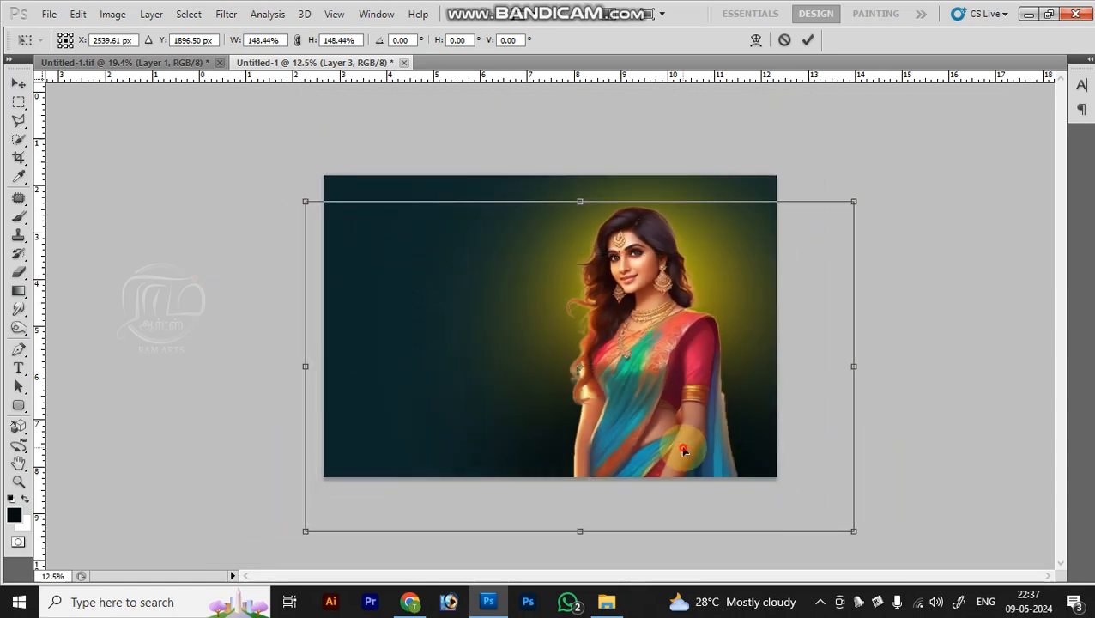
key(Return)
key(ctrl+0)
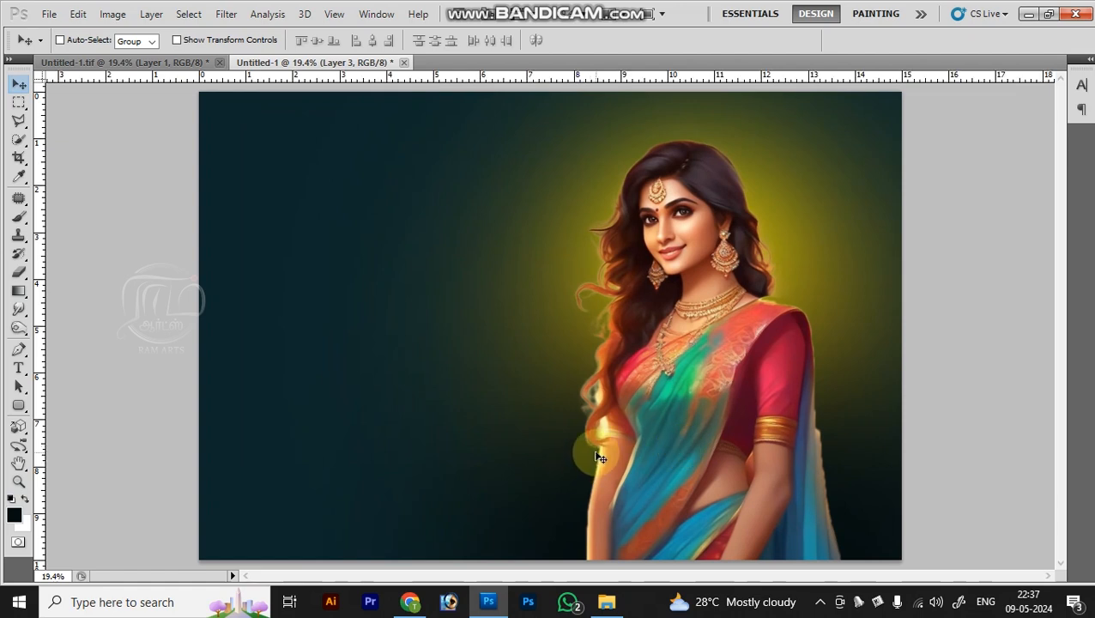
Open meenakshi-templem.jpg, transfer its whole image into the banner as a new layer, and close the source file.
key(ctrl+minus)
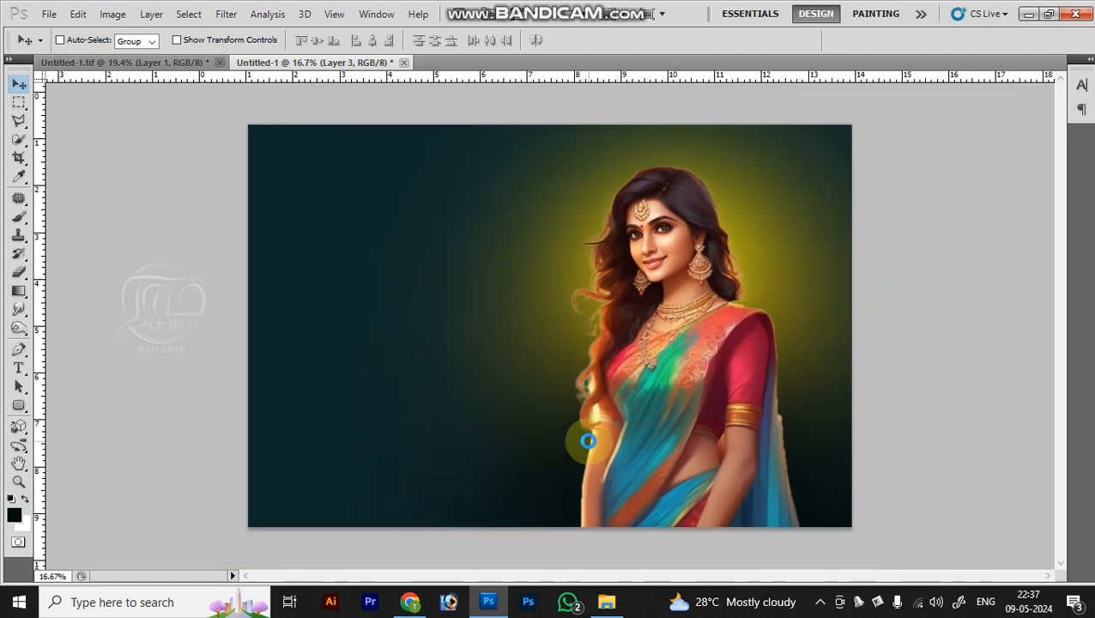
key(ctrl+o)
double_click(122, 139)
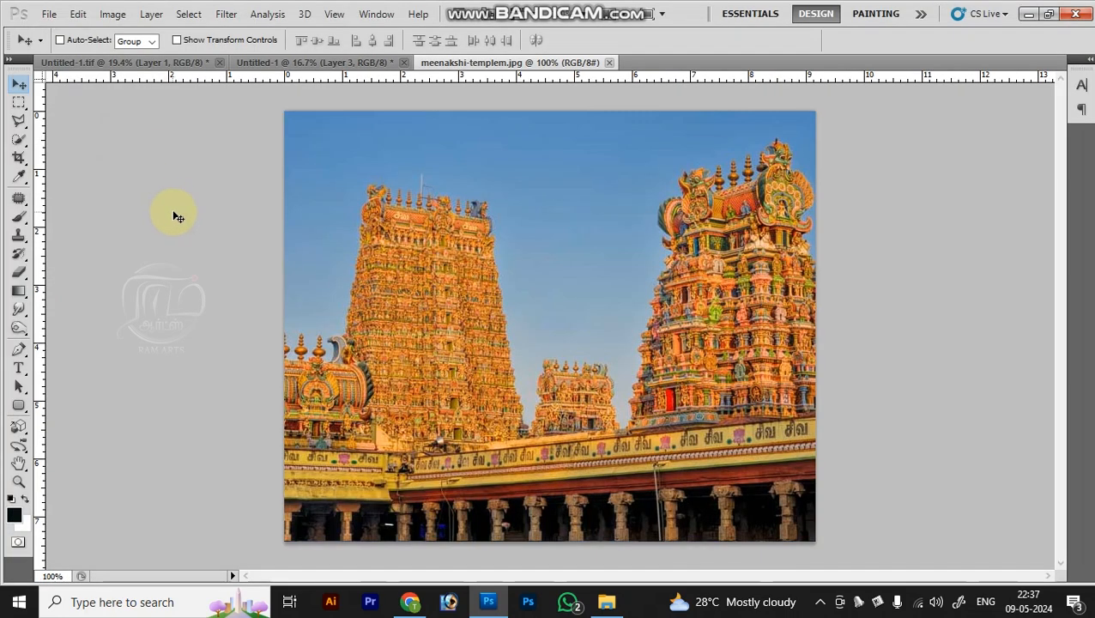
key(ctrl+a)
key(Delete)
key(ctrl+w)
key(Return)
key(ctrl+v)
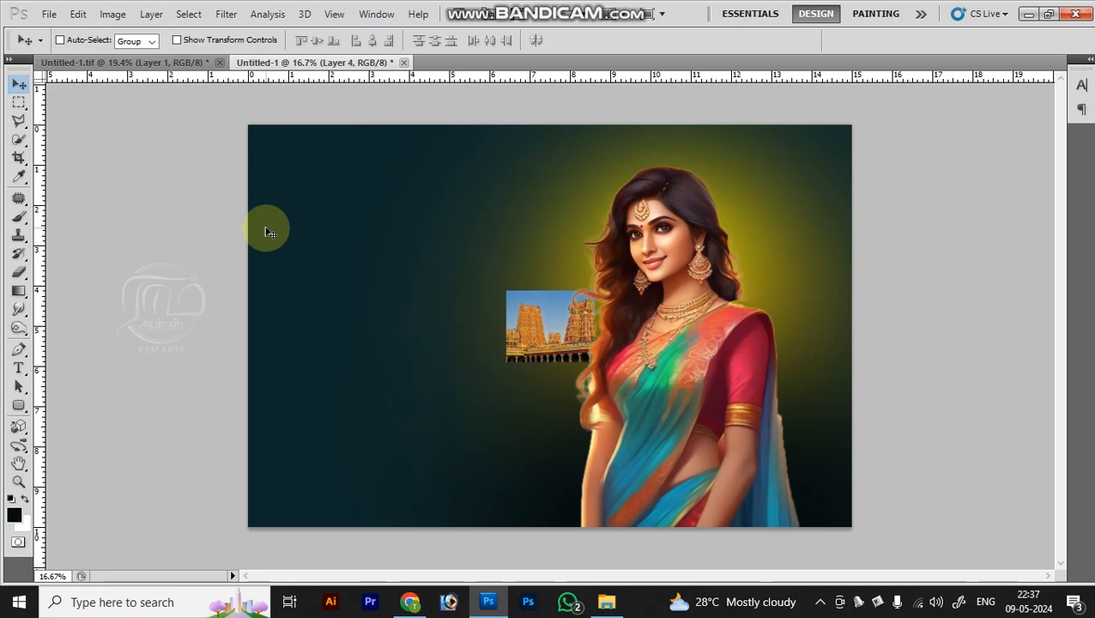
Scale the temple picture proportionally to 518.76% and place it behind the woman on the banner's right side.
key(ctrl+t)
drag(595, 362, 713, 526)
drag(536, 415, 657, 372)
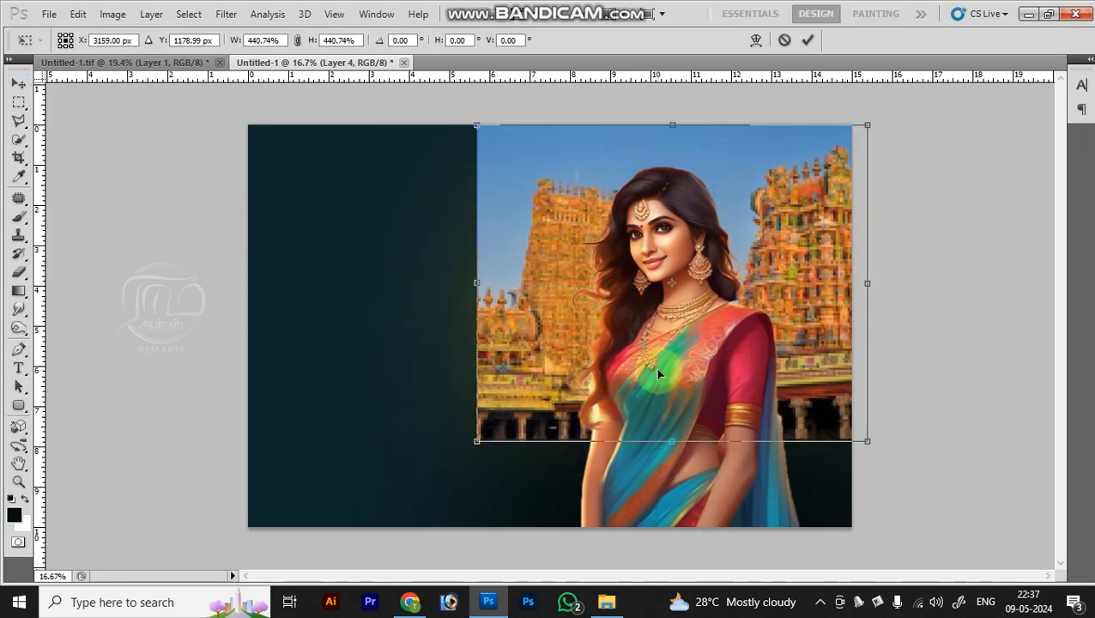
drag(863, 438, 901, 469)
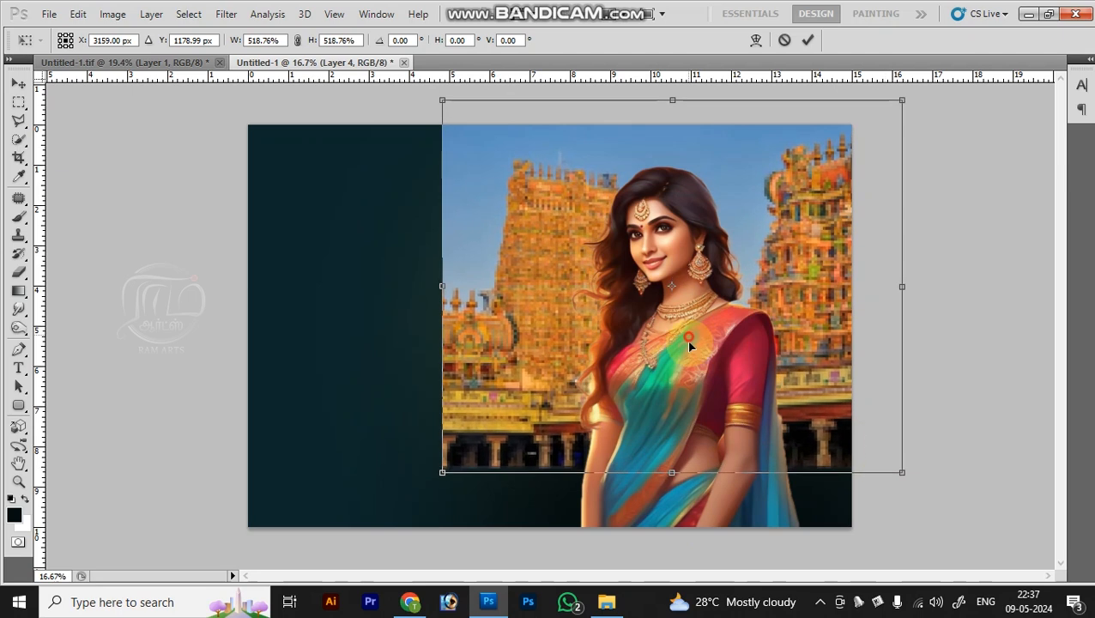
key(Return)
key(z)
key(v)
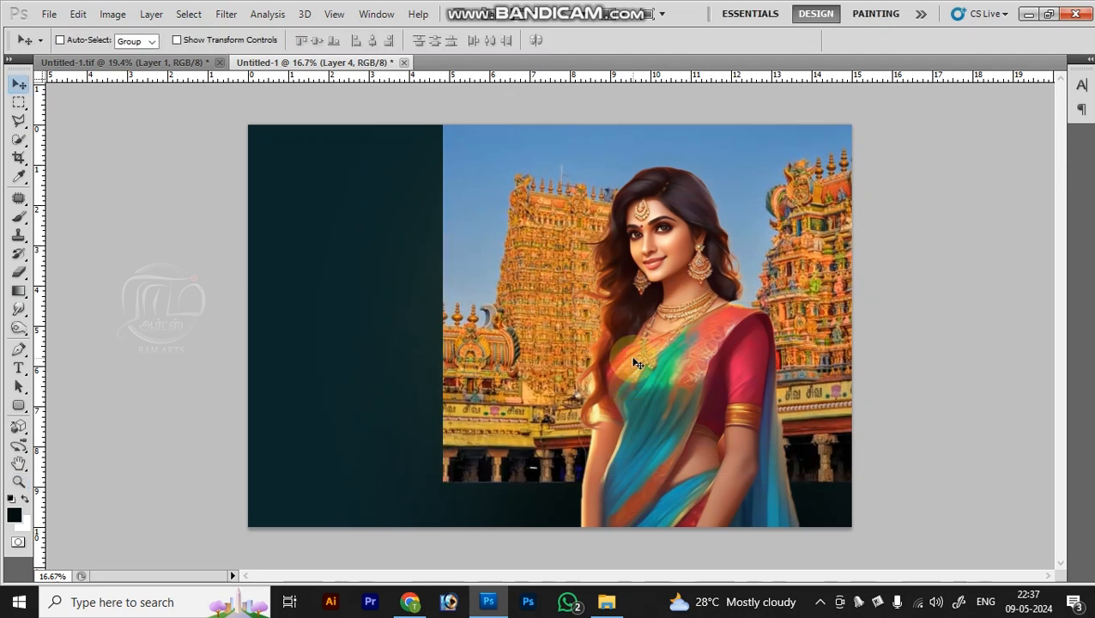
Cycle through the temple layer's blend modes and settle on Vivid Light.
key(shift+minus)
key(shift+minus)
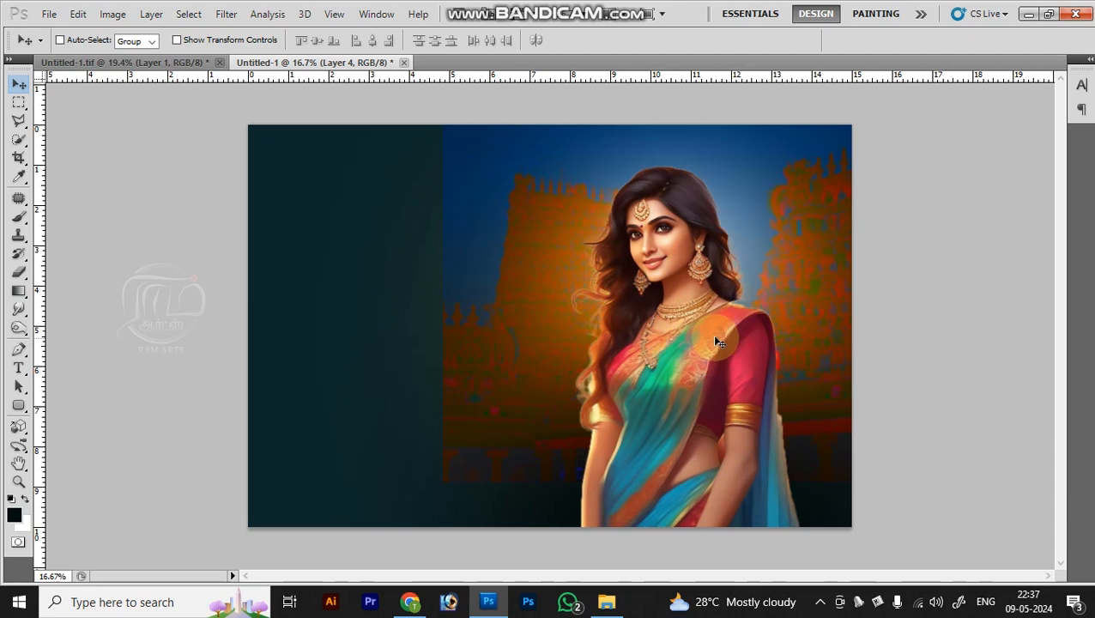
key(shift+minus)
key(shift+minus)
key(shift+minus)
key(shift+minus)
key(shift+minus)
key(shift+minus)
key(shift+minus)
key(shift+minus)
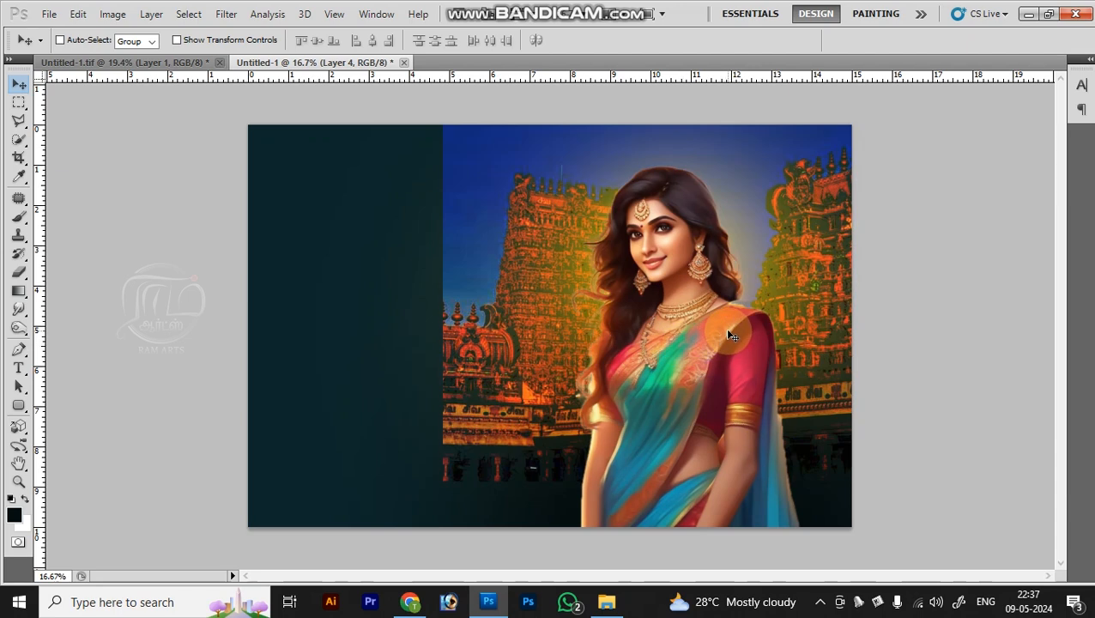
key(shift+minus)
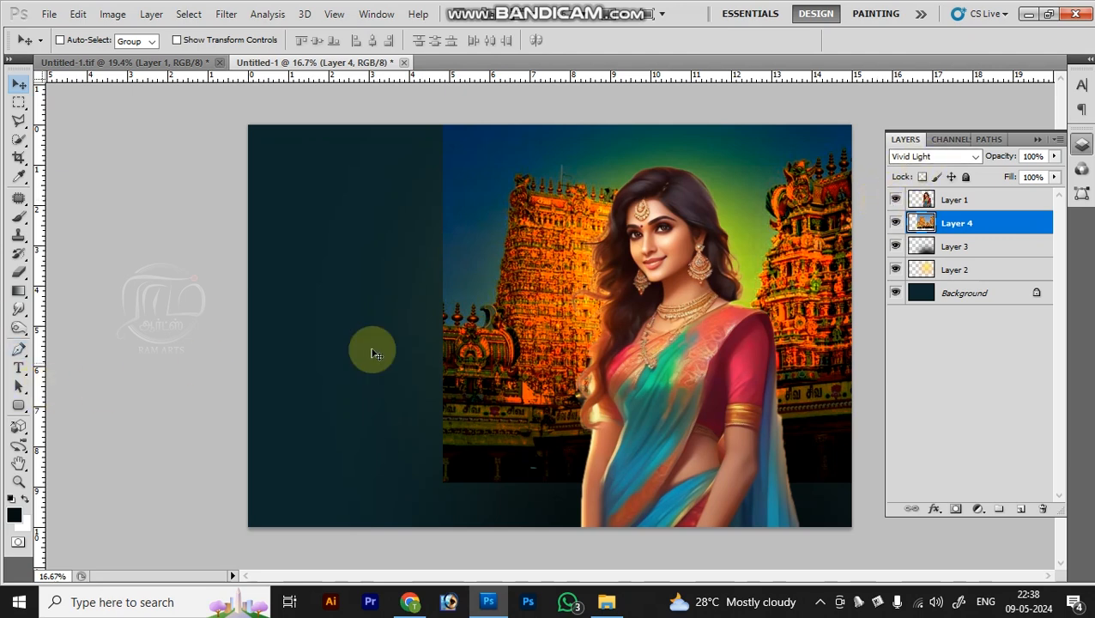
Try the temple layer at 30%, 50% and 100% opacity.
right_click(513, 301)
click(530, 310)
drag(608, 415, 510, 325)
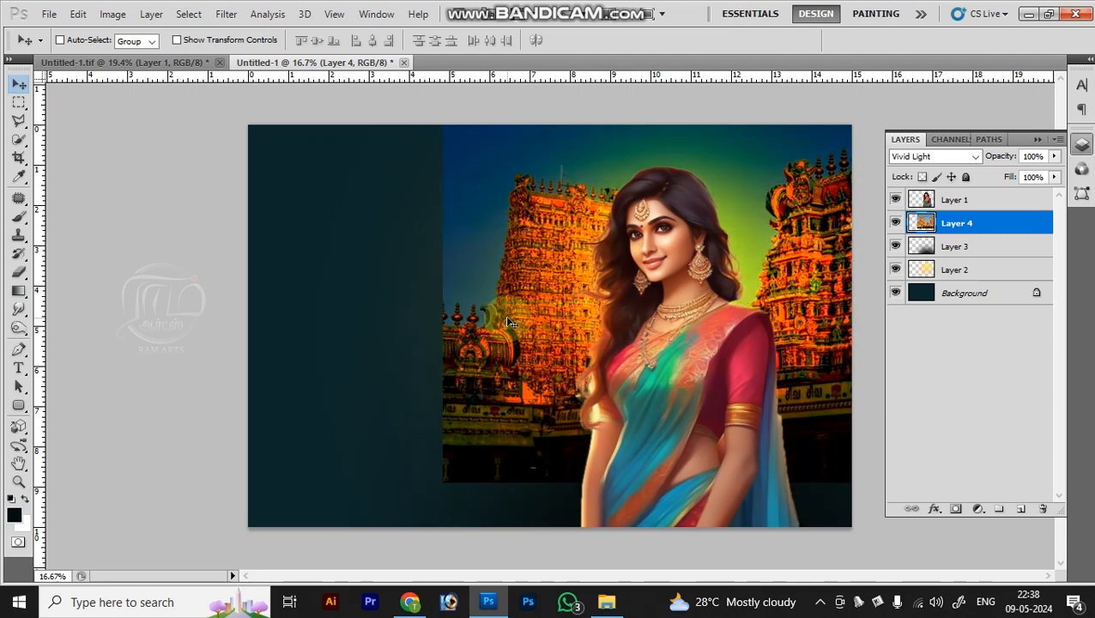
key(3)
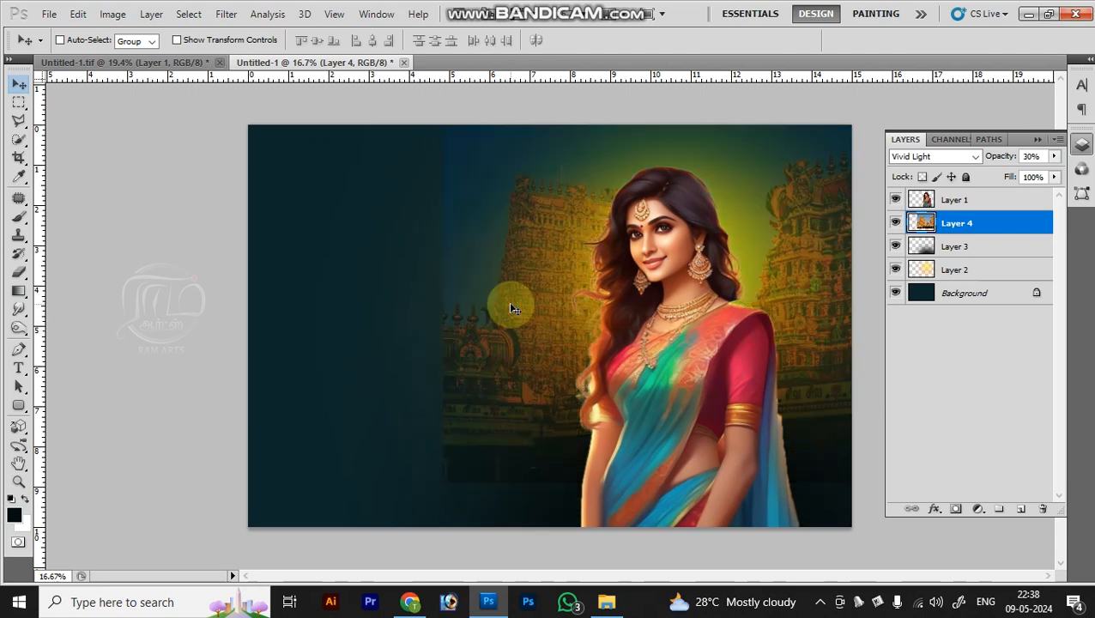
key(5)
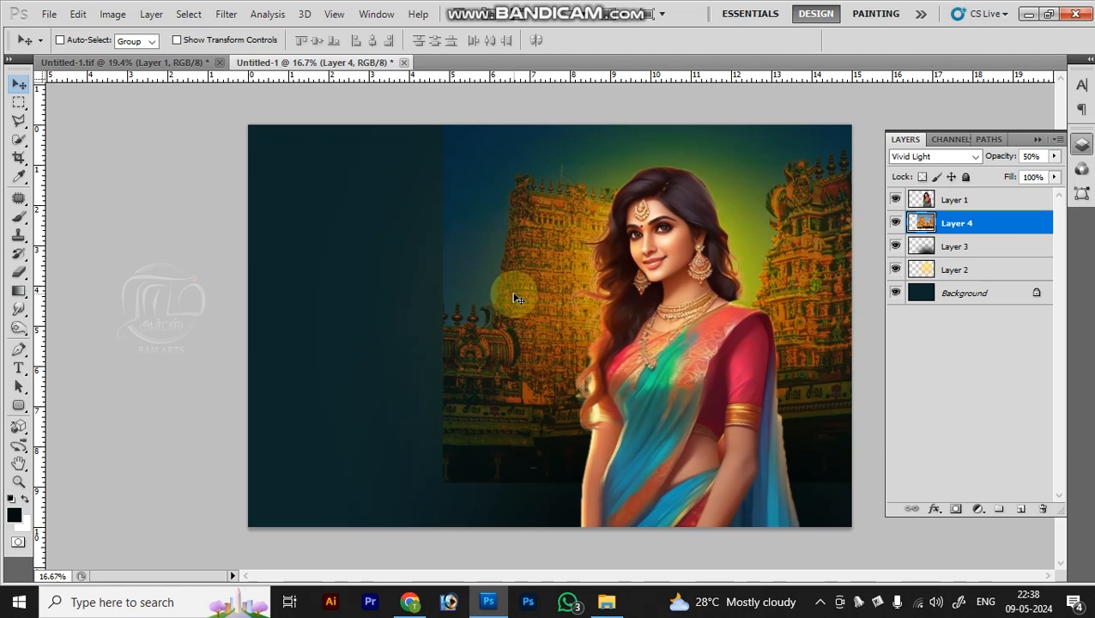
key(0)
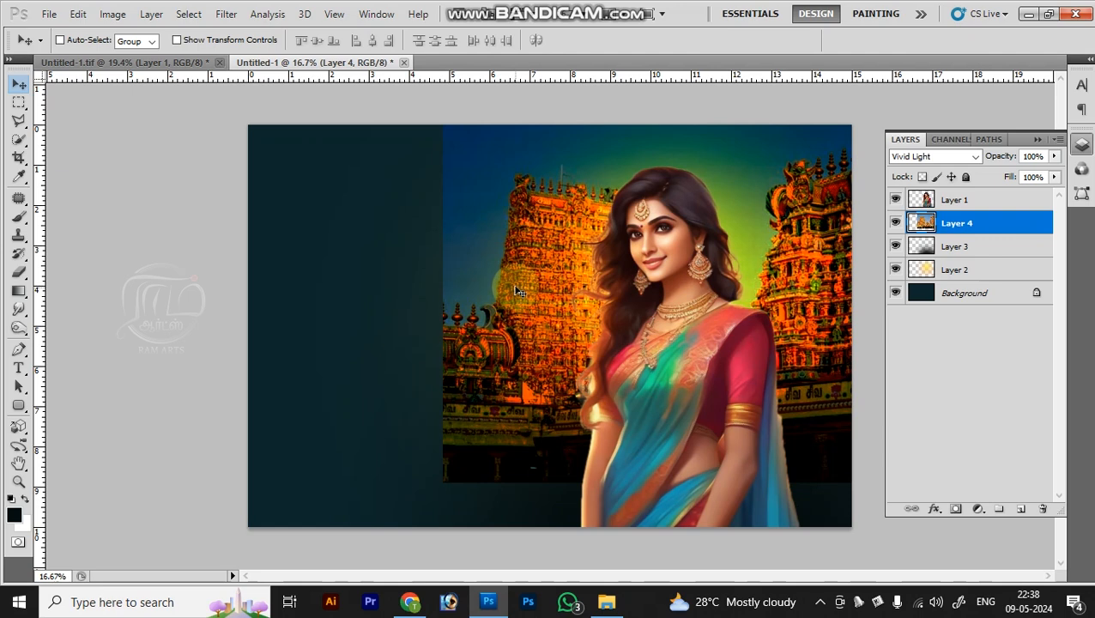
Set the temple layer's opacity to 54%.
key(3)
key(4)
key(4)
key(5)
key(5)
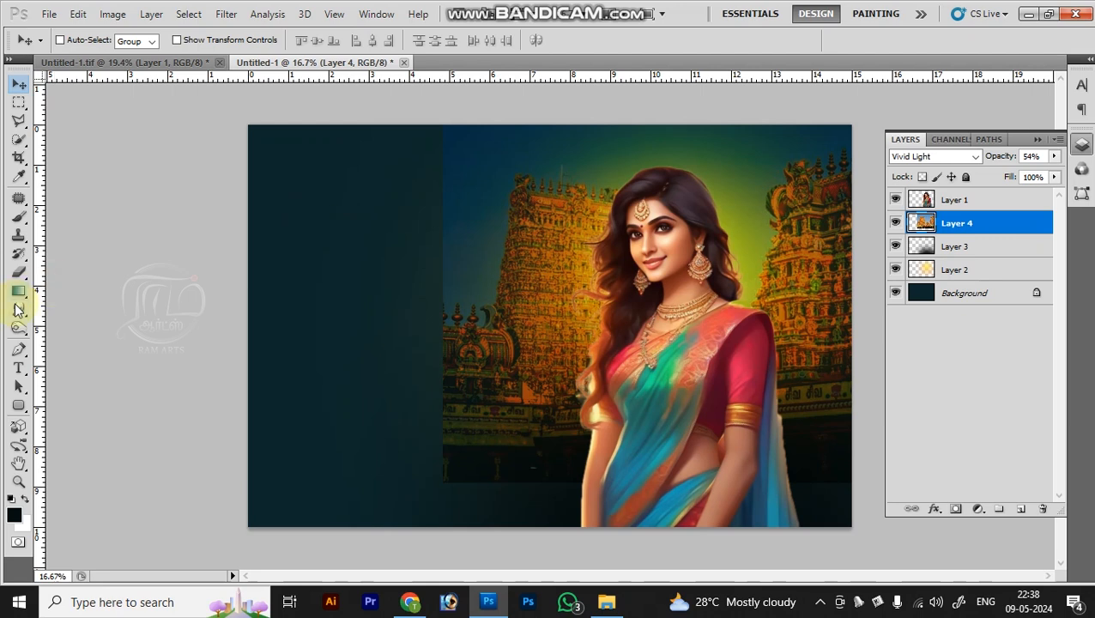
Fade the temple picture's left and lower edges into the background with a soft 2500 px Eraser.
click(19, 273)
right_click(364, 282)
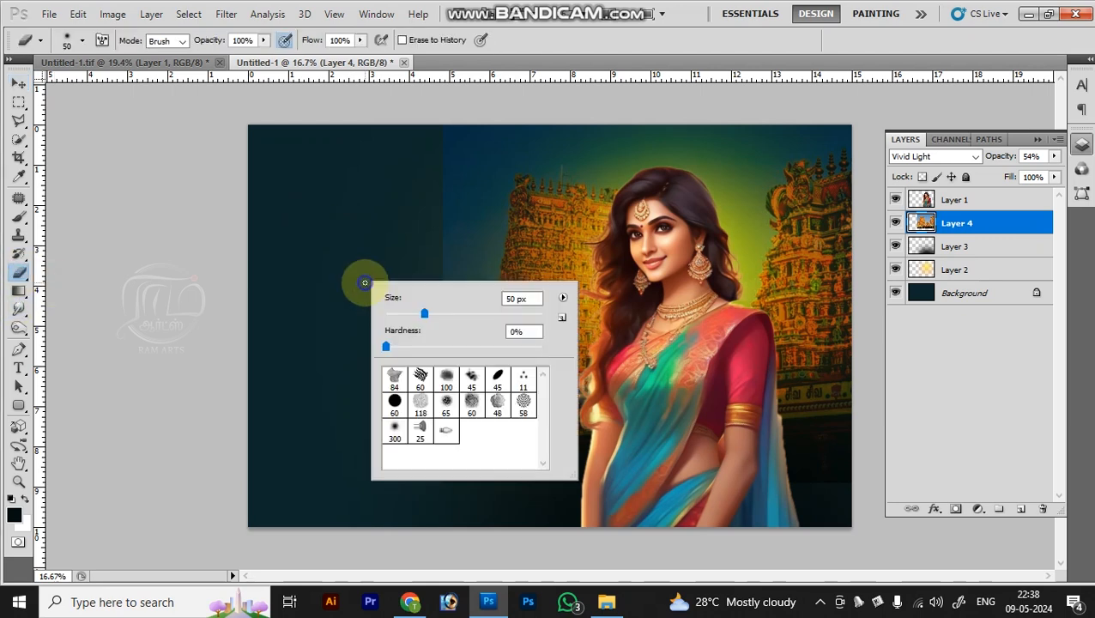
double_click(394, 432)
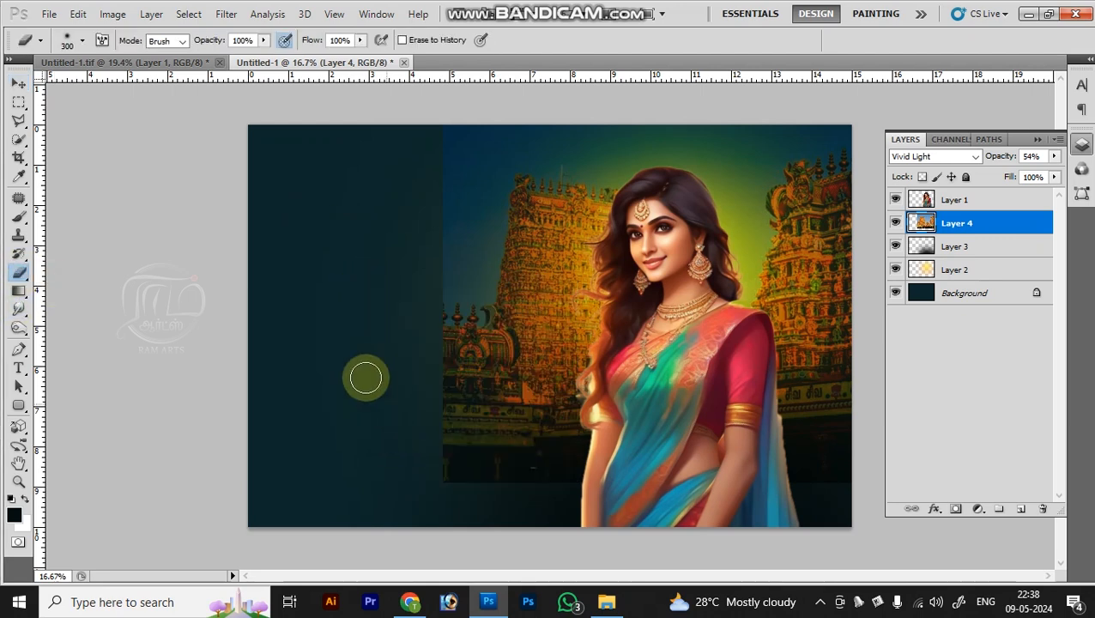
key(bracketright)
key(bracketright)
key(bracketright)
key(bracketright)
key(bracketright)
key(bracketright)
key(bracketright)
key(bracketright)
key(bracketright)
key(bracketright)
key(bracketright)
key(bracketright)
key(bracketright)
mouse_move(379, 244)
mouse_down()
mouse_move(409, 223)
mouse_move(376, 316)
mouse_move(405, 415)
mouse_move(448, 479)
mouse_move(488, 508)
mouse_move(665, 576)
mouse_move(839, 583)
mouse_move(931, 527)
mouse_move(928, 493)
mouse_move(769, 577)
mouse_move(599, 569)
mouse_move(475, 472)
mouse_move(400, 370)
mouse_move(334, 207)
mouse_move(368, 111)
mouse_move(235, 313)
mouse_move(301, 189)
mouse_move(190, 529)
mouse_move(509, 610)
mouse_move(959, 563)
mouse_up()
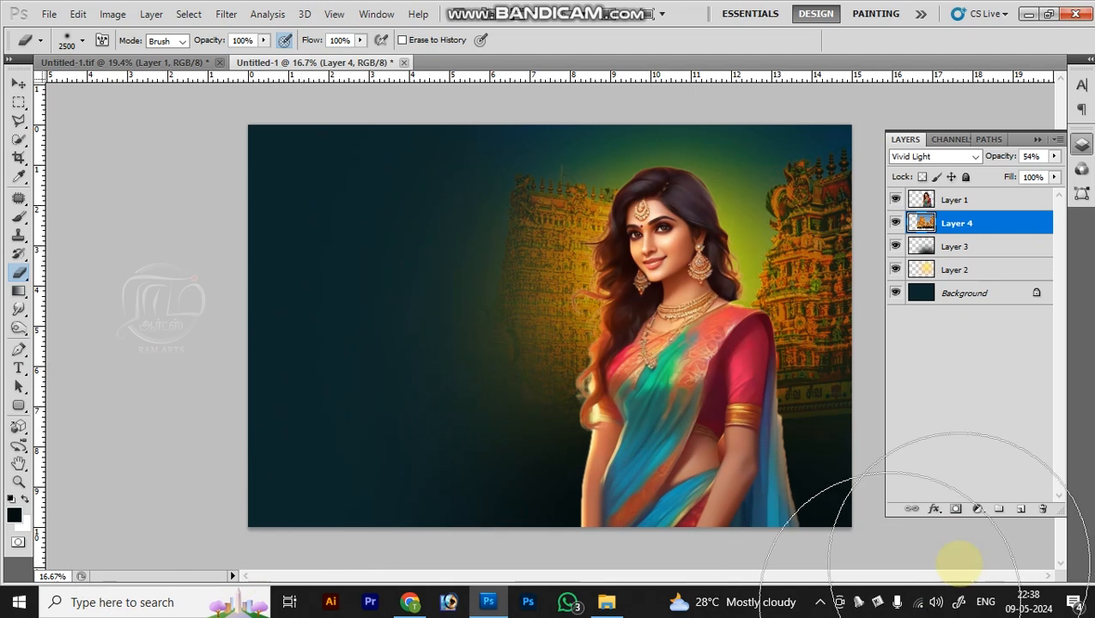
Reselect the temple layer and show the banner in full-screen mode with the panels hidden.
click(941, 430)
key(ctrl+minus)
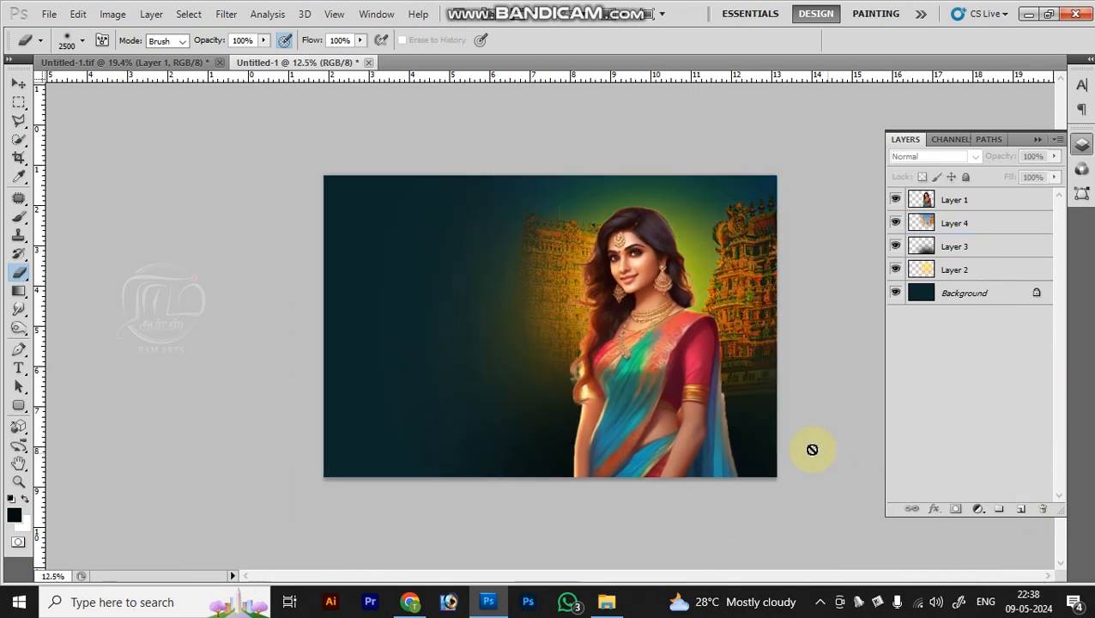
key(v)
right_click(554, 285)
click(617, 289)
key(z)
click(557, 332)
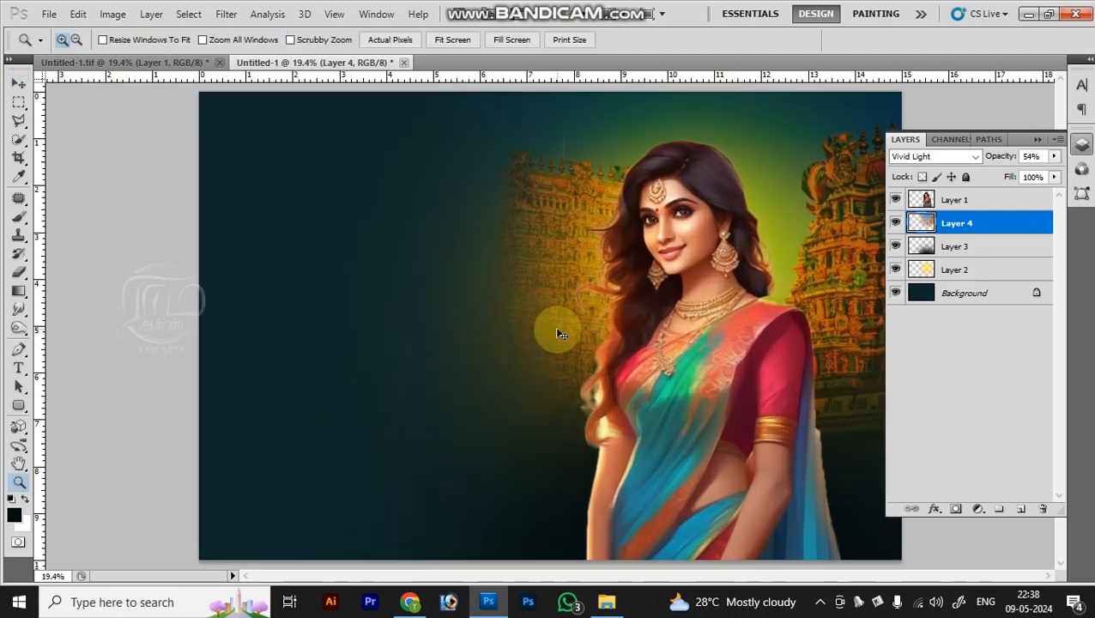
key(f)
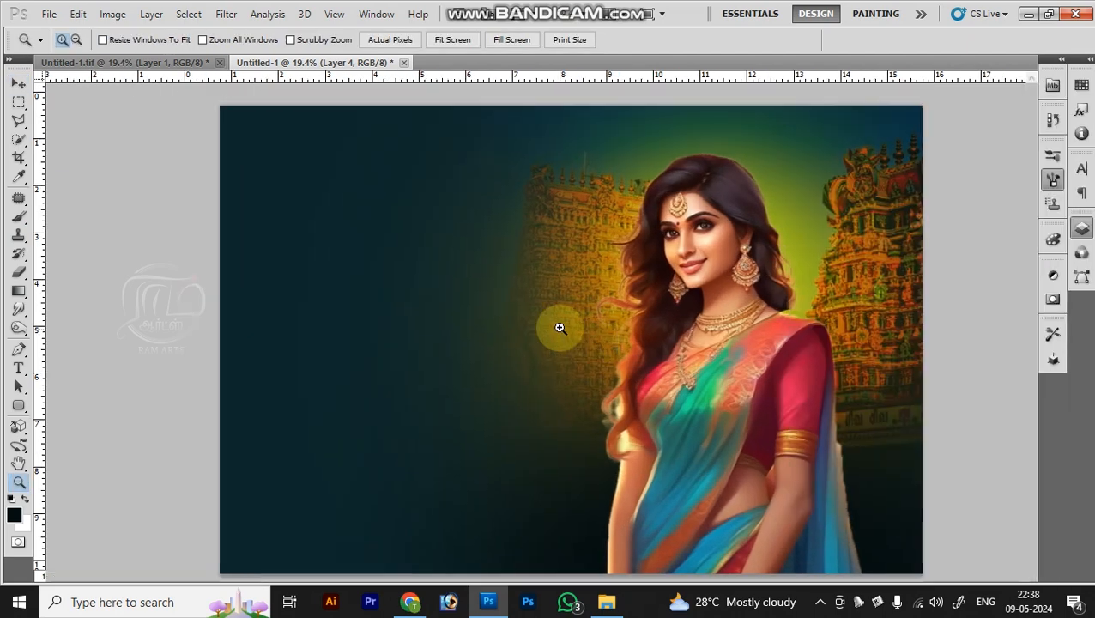
key(Tab)
Open the sunflower picture pngwing.com (78).
key(ctrl+o)
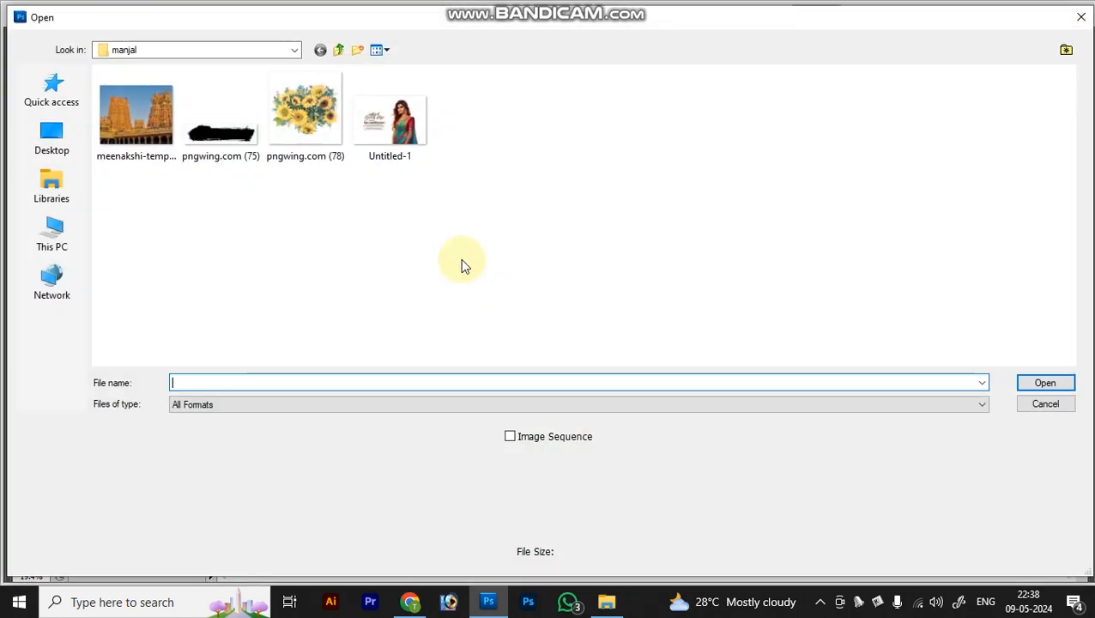
double_click(296, 102)
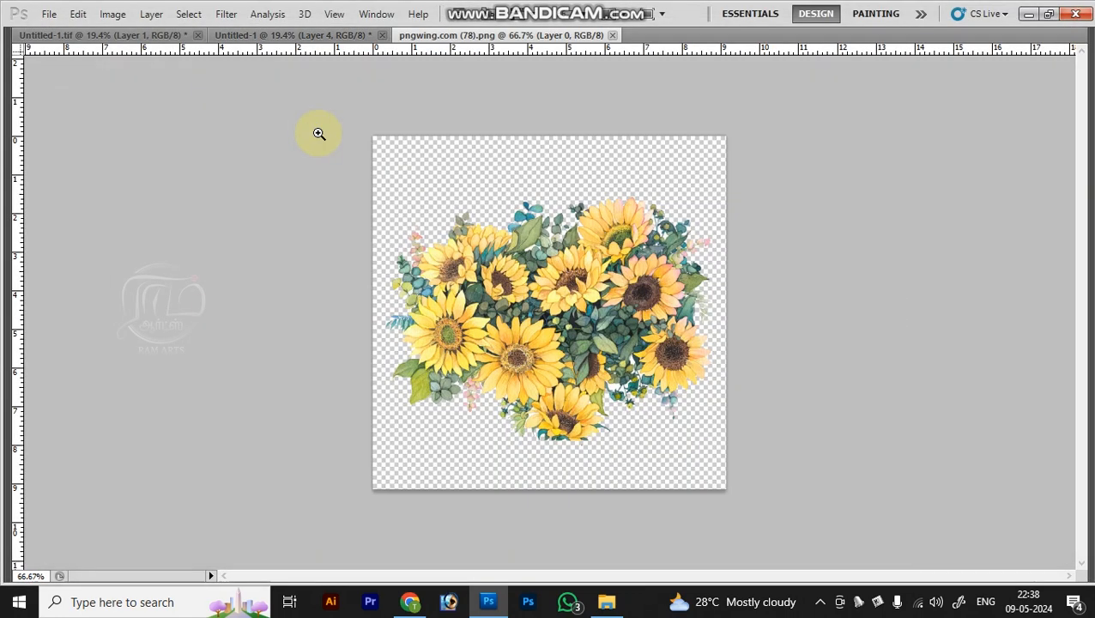
click(639, 318)
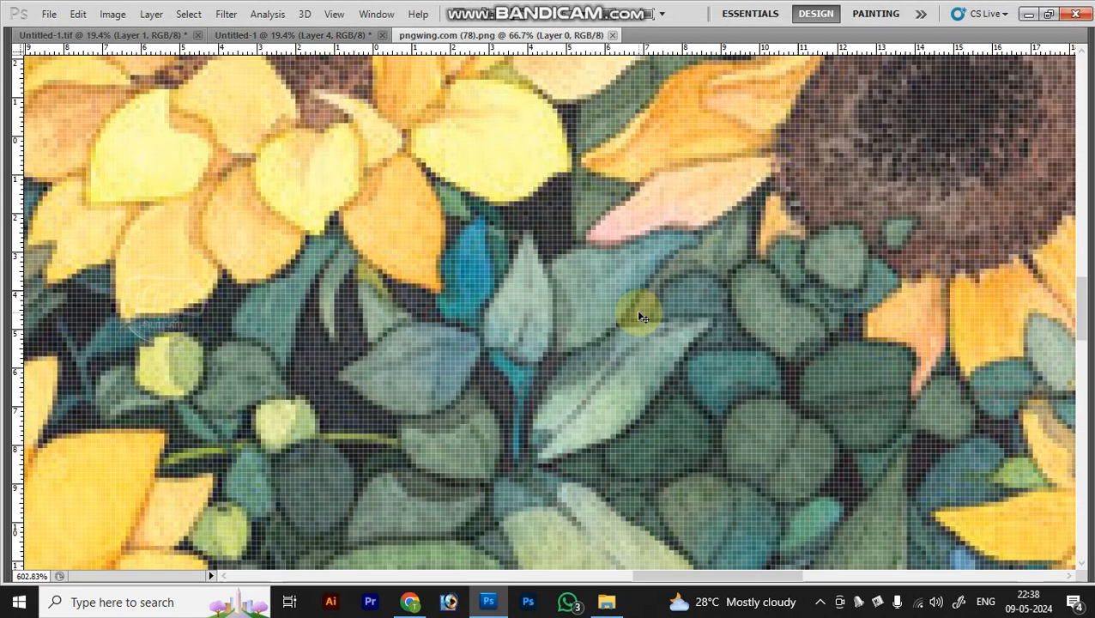
click(640, 317)
key(ctrl+0)
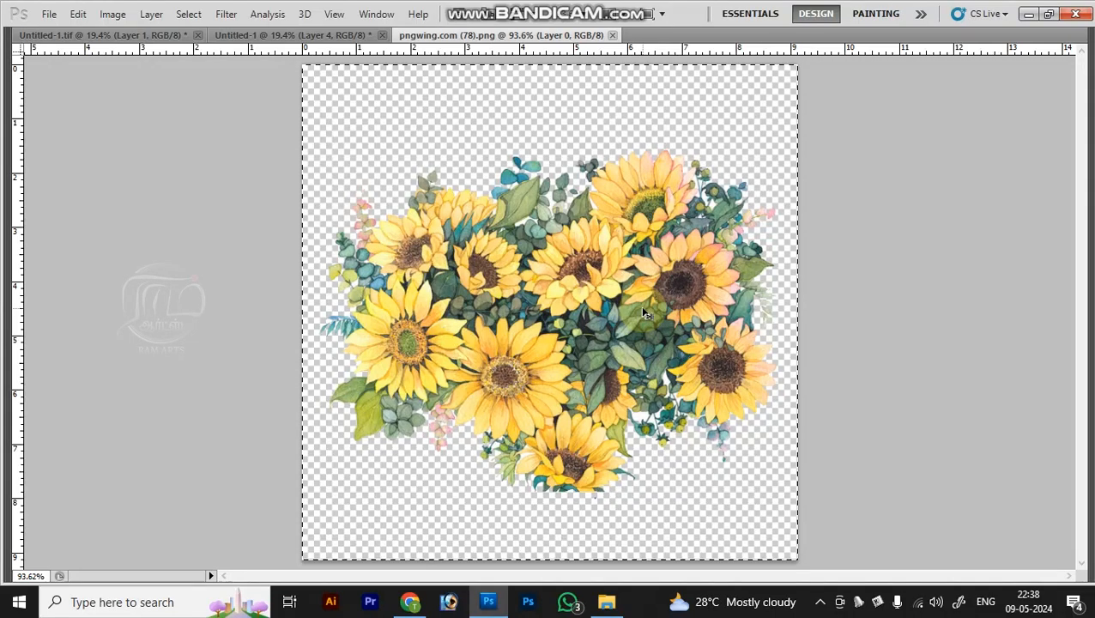
Cut the entire sunflower bouquet to the clipboard and close its file without saving.
key(ctrl+x)
key(ctrl+w)
key(Tab)
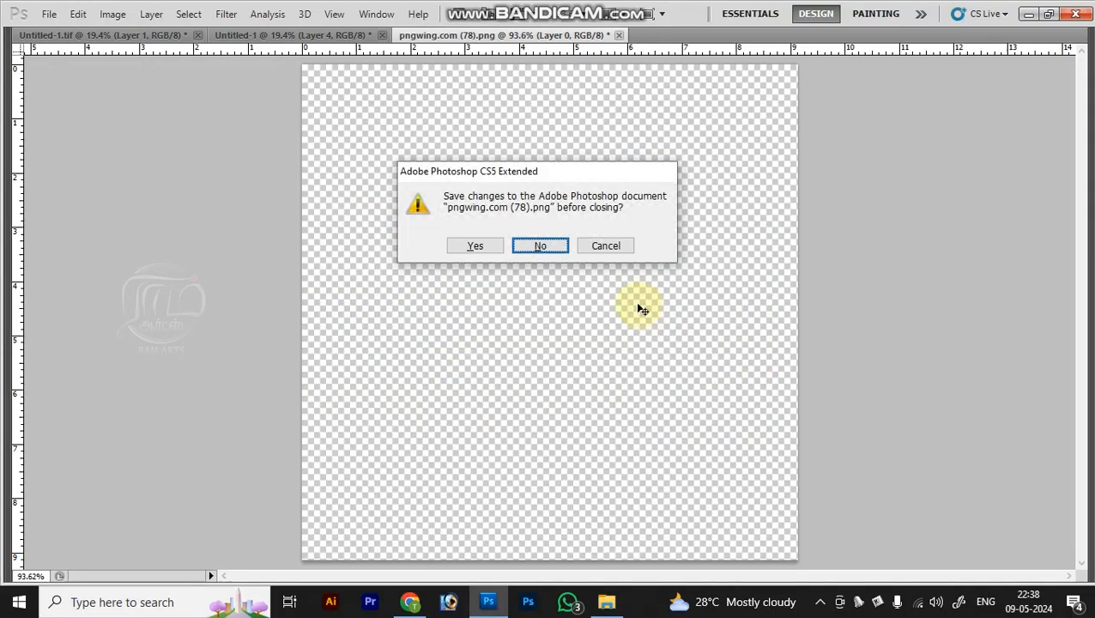
key(Return)
Paste the sunflowers into the banner and enlarge them behind the woman's lower body so blooms show on both sides.
key(ctrl+minus)
key(ctrl+0)
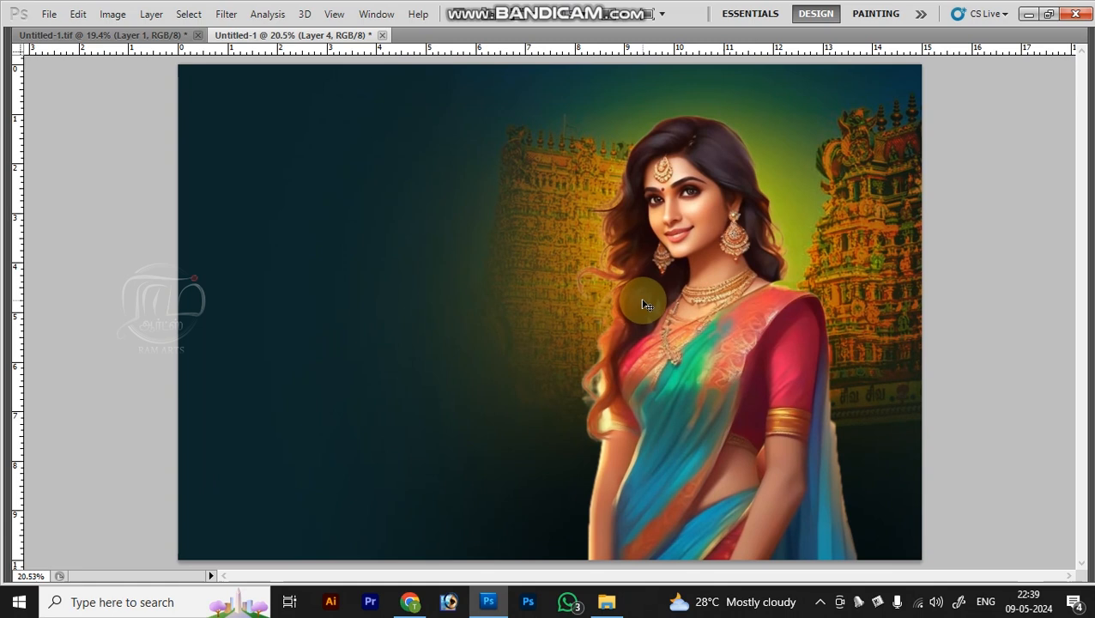
key(ctrl+v)
key(ctrl+minus)
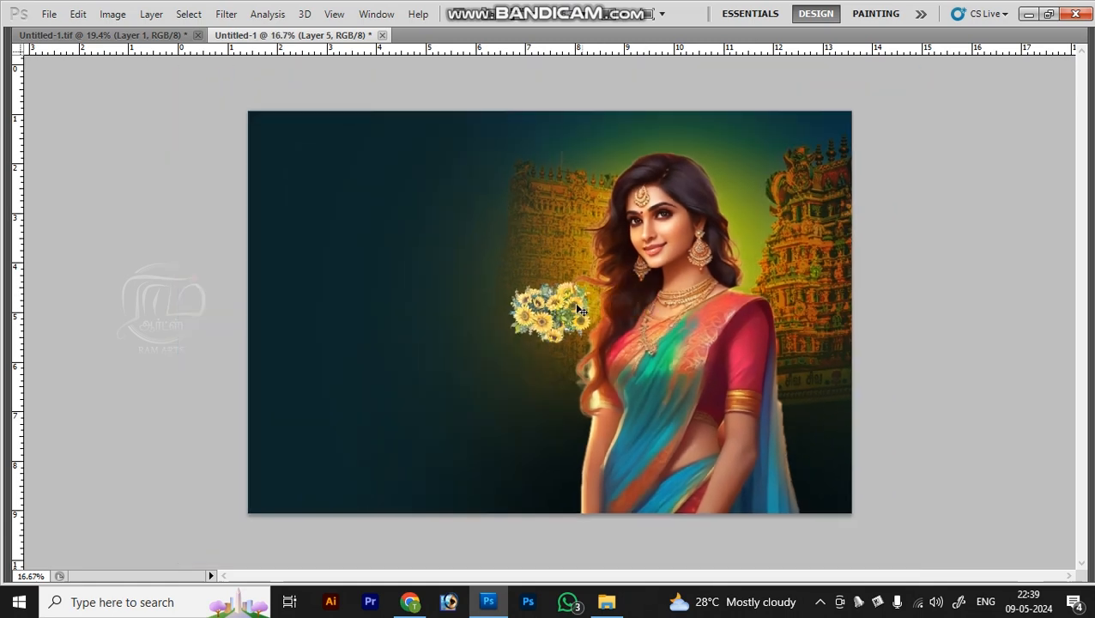
key(ctrl+t)
drag(587, 342, 719, 502)
drag(868, 345, 880, 333)
drag(706, 450, 691, 458)
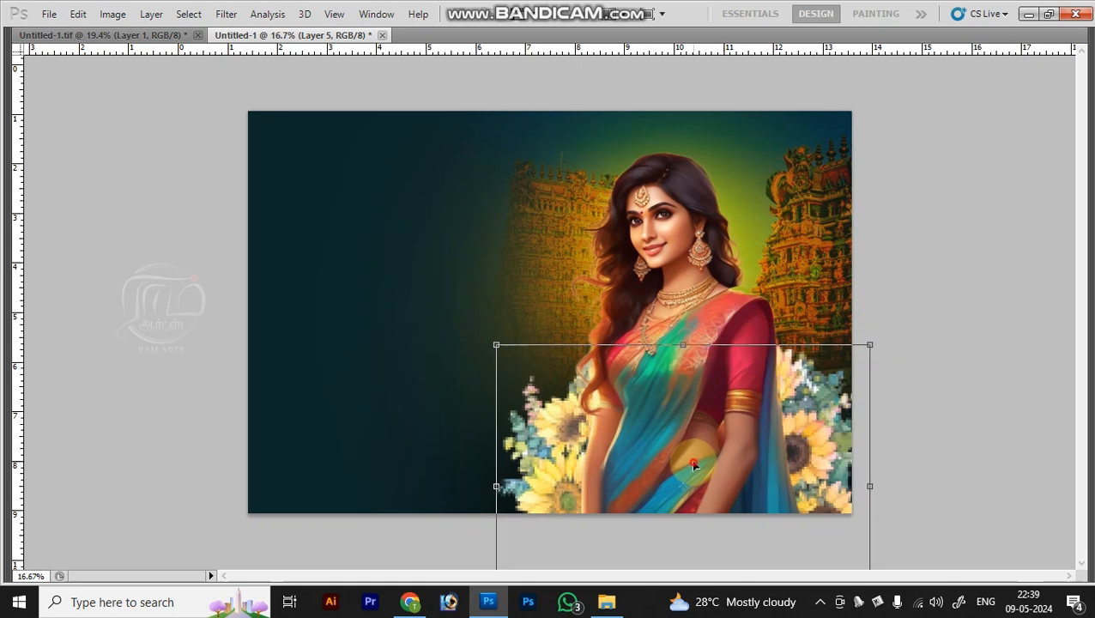
key(Return)
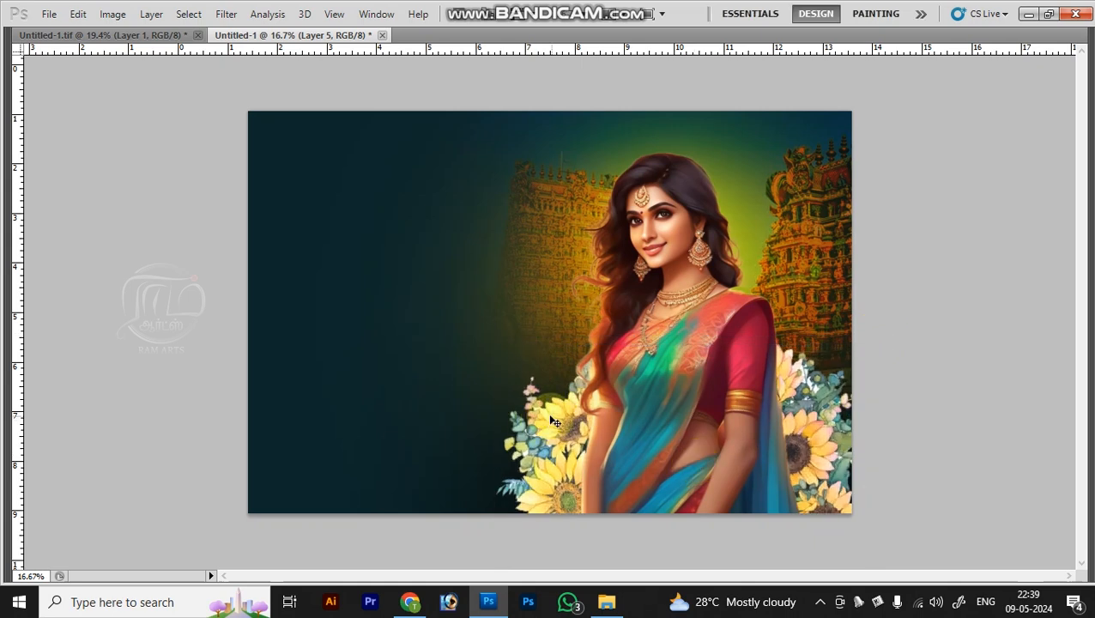
Darken the sunflowers to a brightness of -82 and raise their contrast.
key(alt)
key(i)
key(a)
key(b)
drag(750, 321, 705, 320)
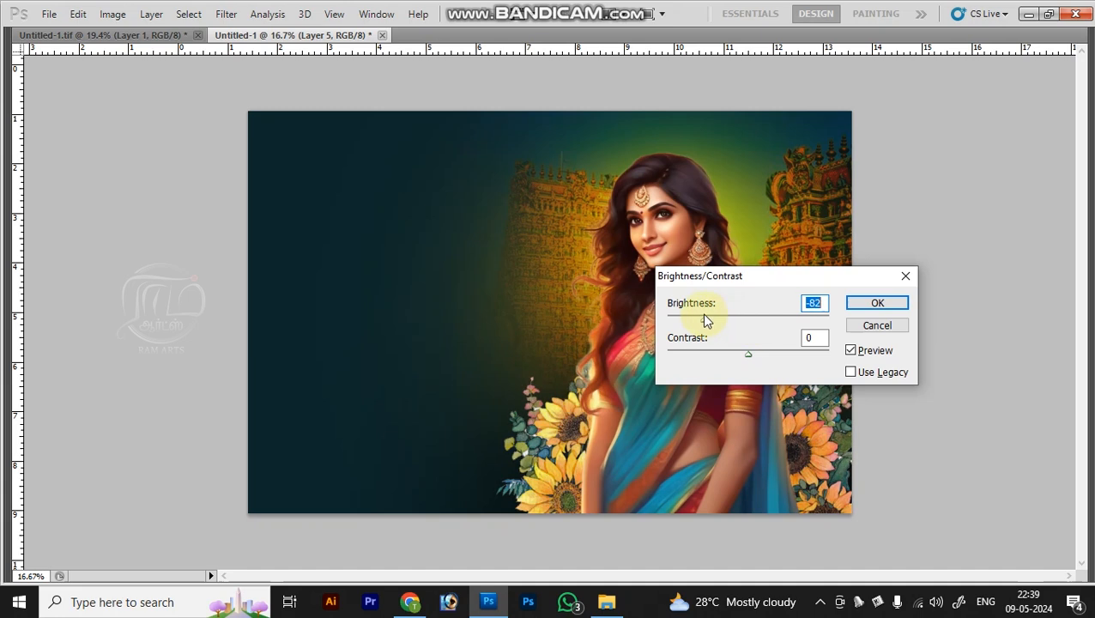
drag(749, 353, 786, 354)
key(Return)
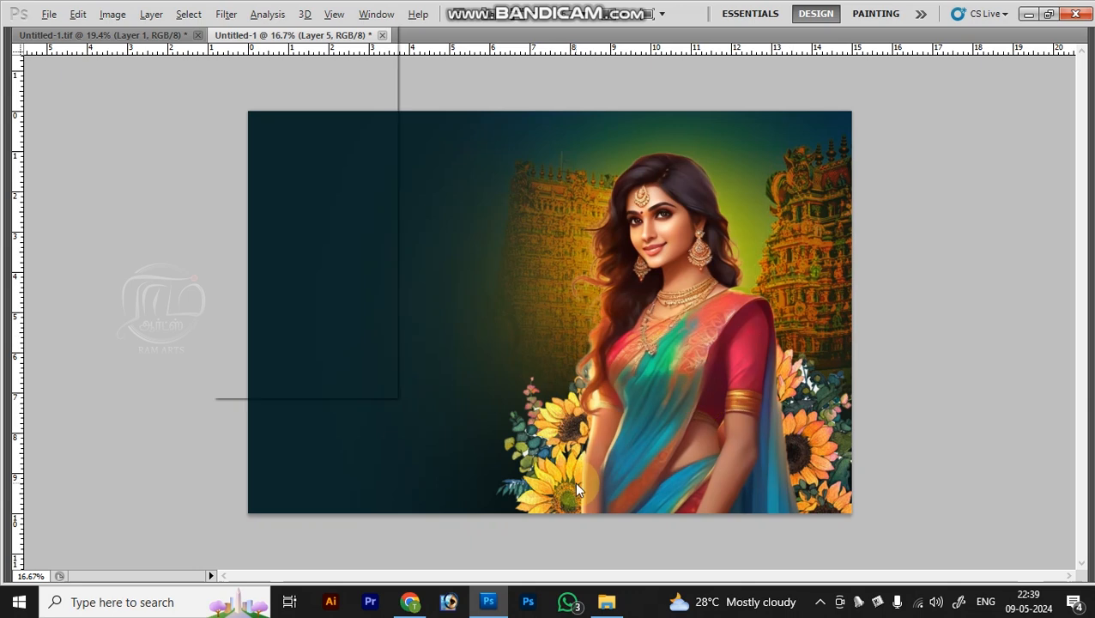
Soften the sunflowers with a Gaussian Blur of about 9.5 pixels.
click(226, 14)
mouse_move(257, 160)
click(433, 220)
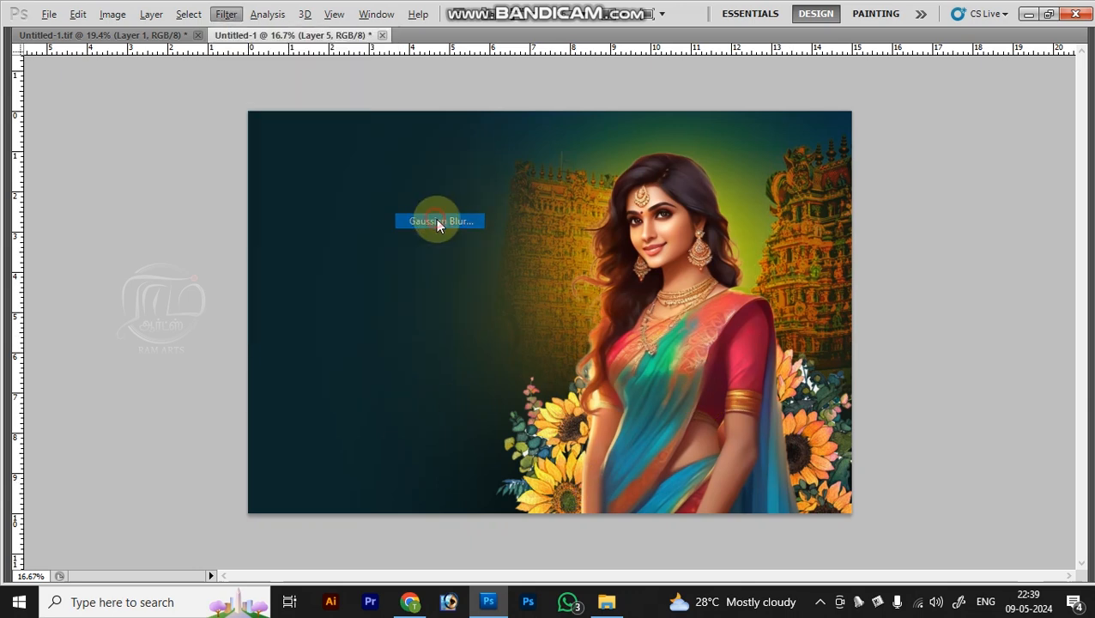
mouse_move(792, 359)
mouse_down()
mouse_move(758, 351)
mouse_move(779, 352)
mouse_up()
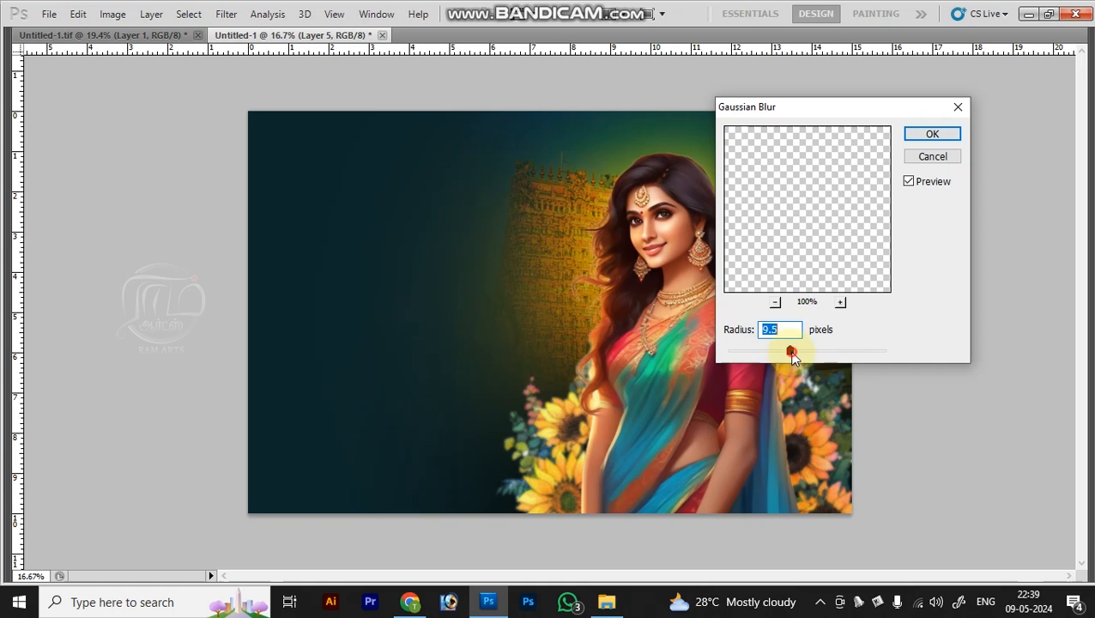
key(Return)
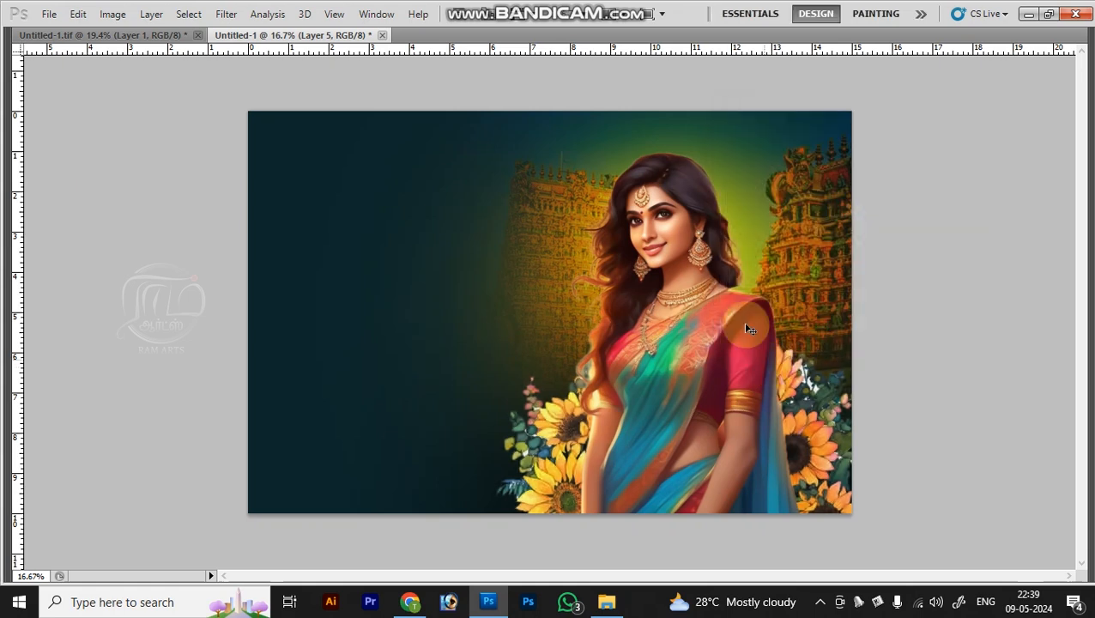
key(ctrl+z)
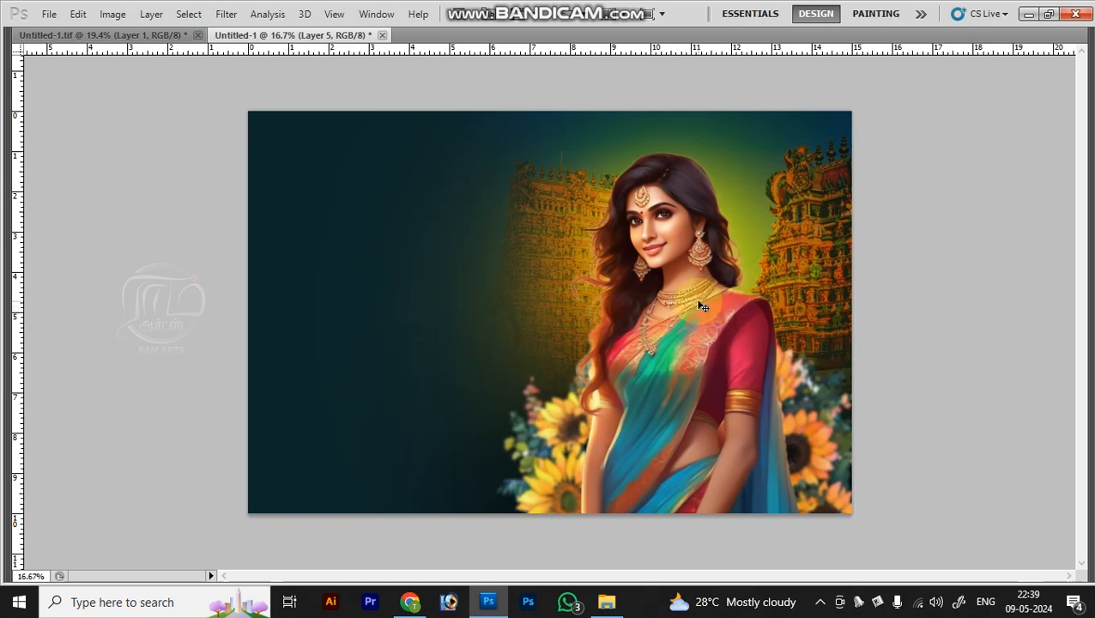
On a new layer behind the woman, paint a bright blue glow beside her long hair with a soft 2200 px brush.
key(ctrl+shift+n)
key(Return)
key(b)
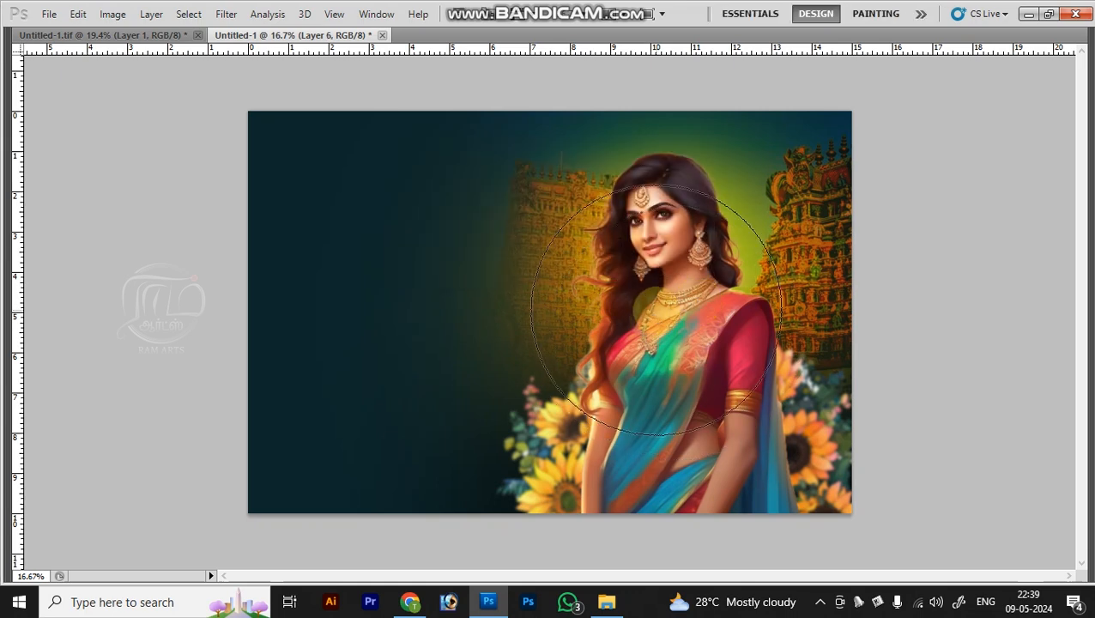
key(Tab)
click(14, 514)
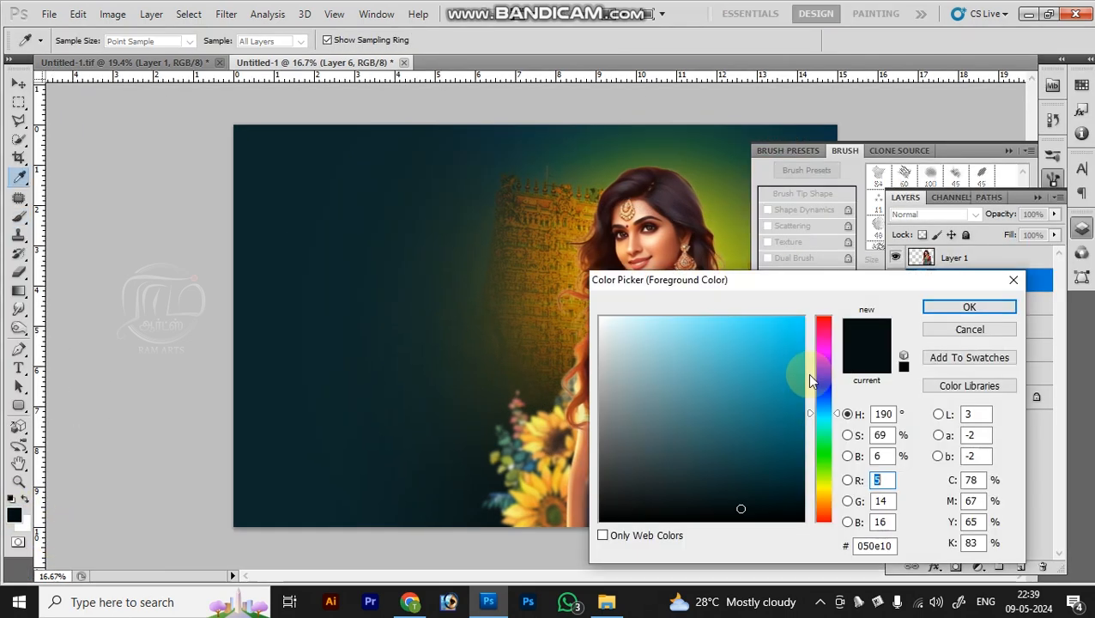
click(795, 331)
key(Return)
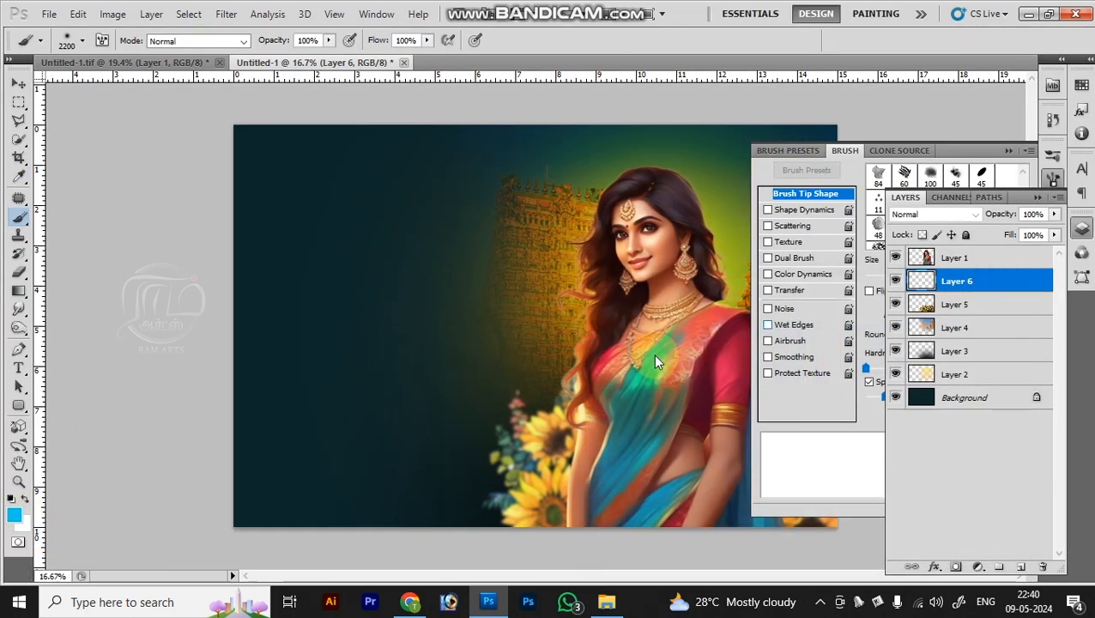
key(Tab)
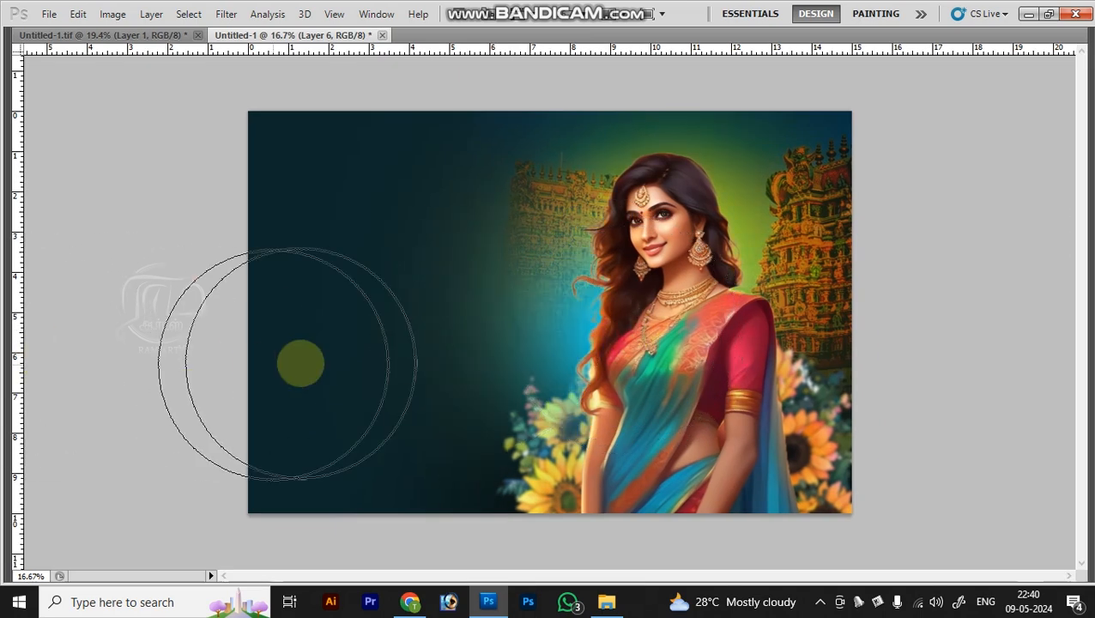
Add a pink (f109a7) glow with a smaller soft brush behind the woman's shoulder on the banner's right side.
key(Tab)
click(12, 501)
click(14, 513)
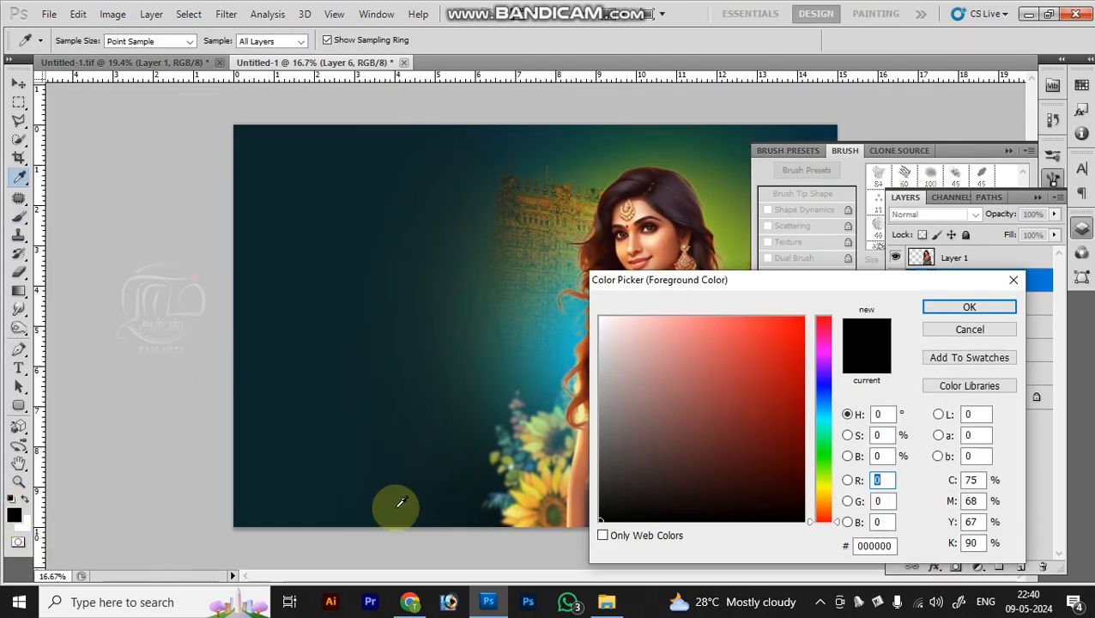
click(824, 340)
click(797, 328)
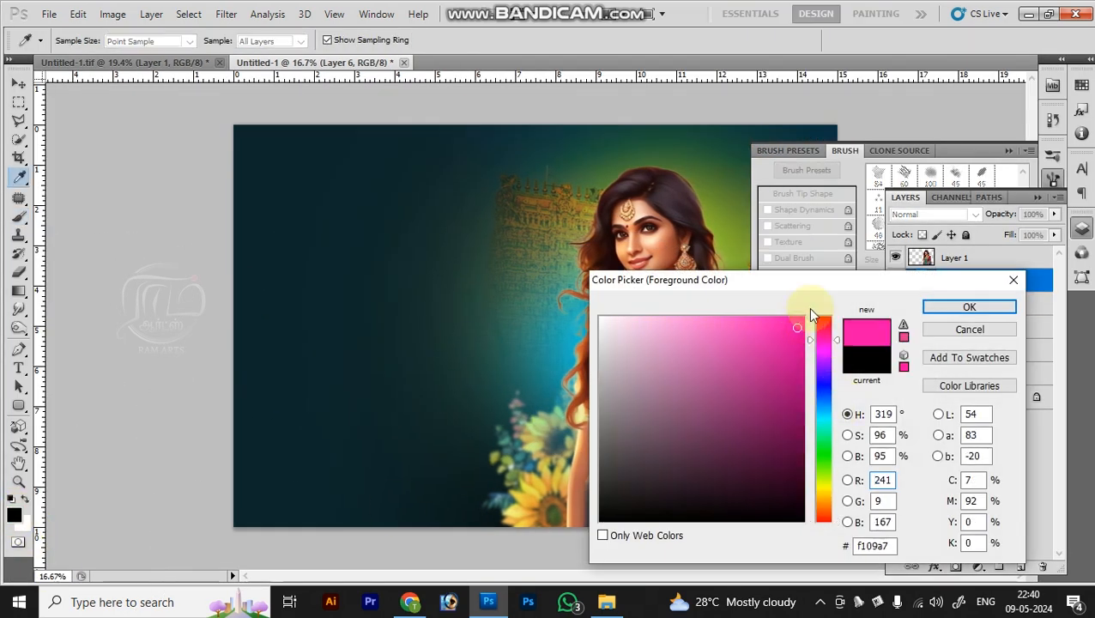
key(Return)
key(Tab)
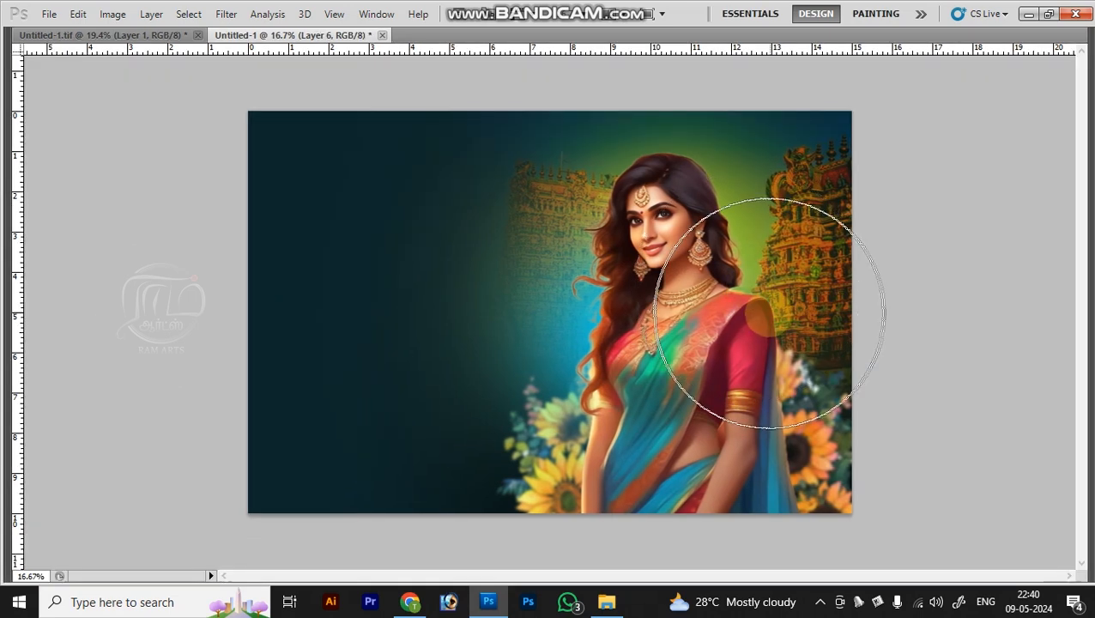
key(bracketleft)
key(bracketleft)
key(bracketleft)
click(749, 322)
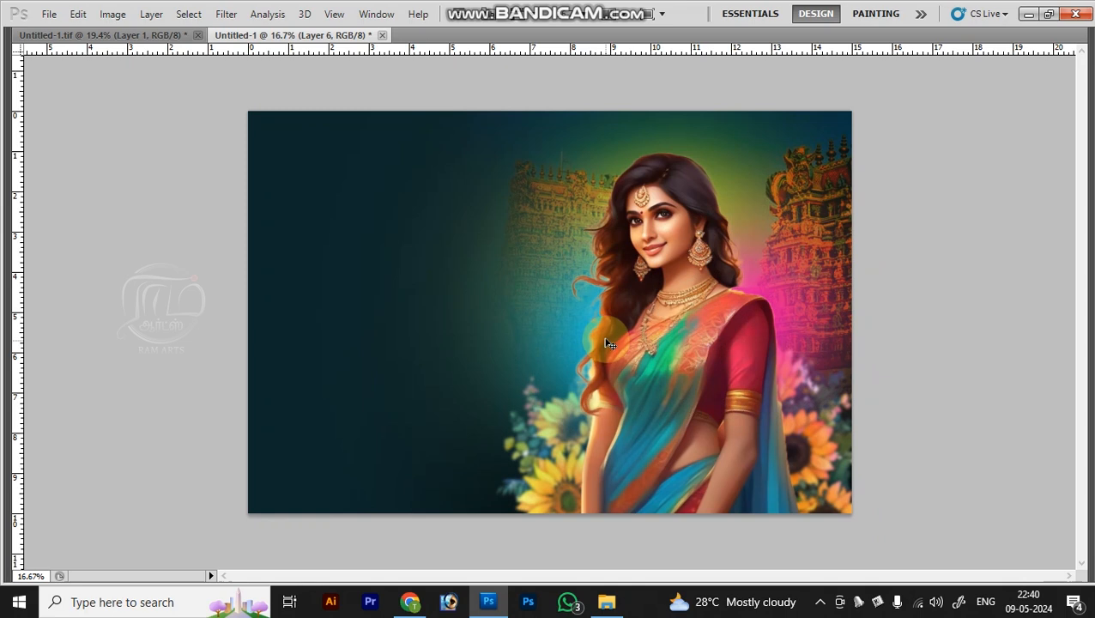
Select the blue and pink glow layer, try different blend modes on it and set it to Divide.
right_click(567, 323)
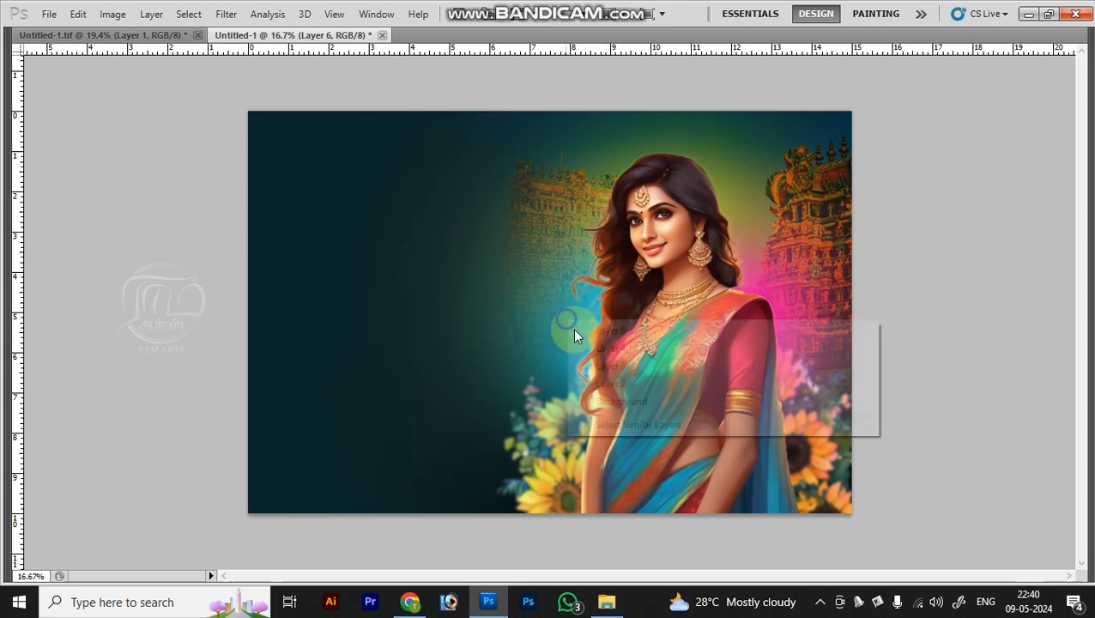
click(574, 329)
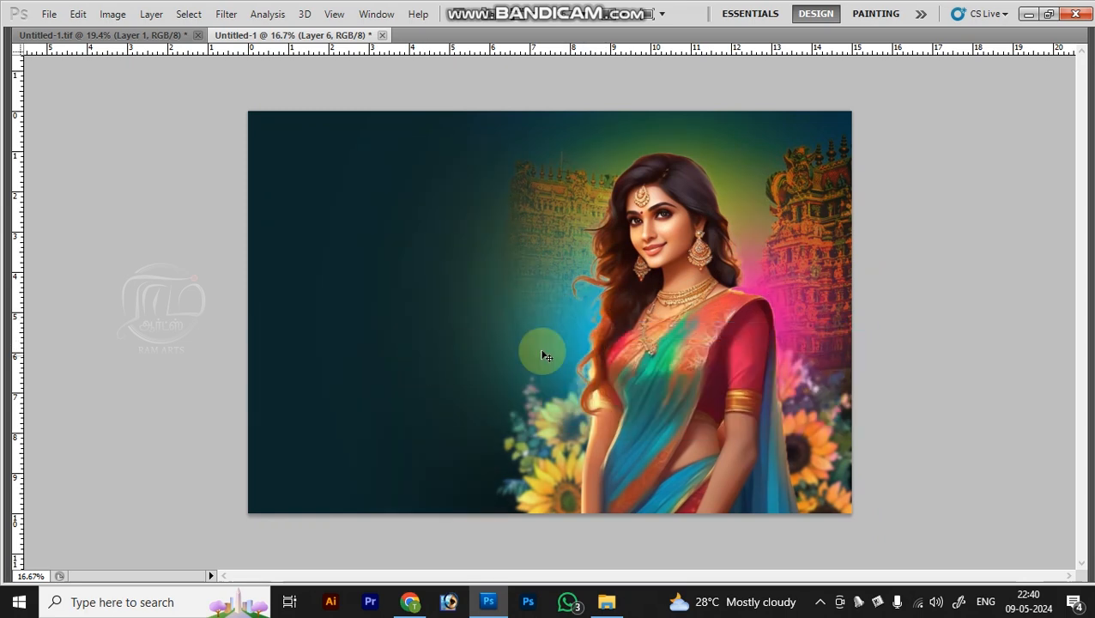
key(ctrl+z)
key(ctrl+z)
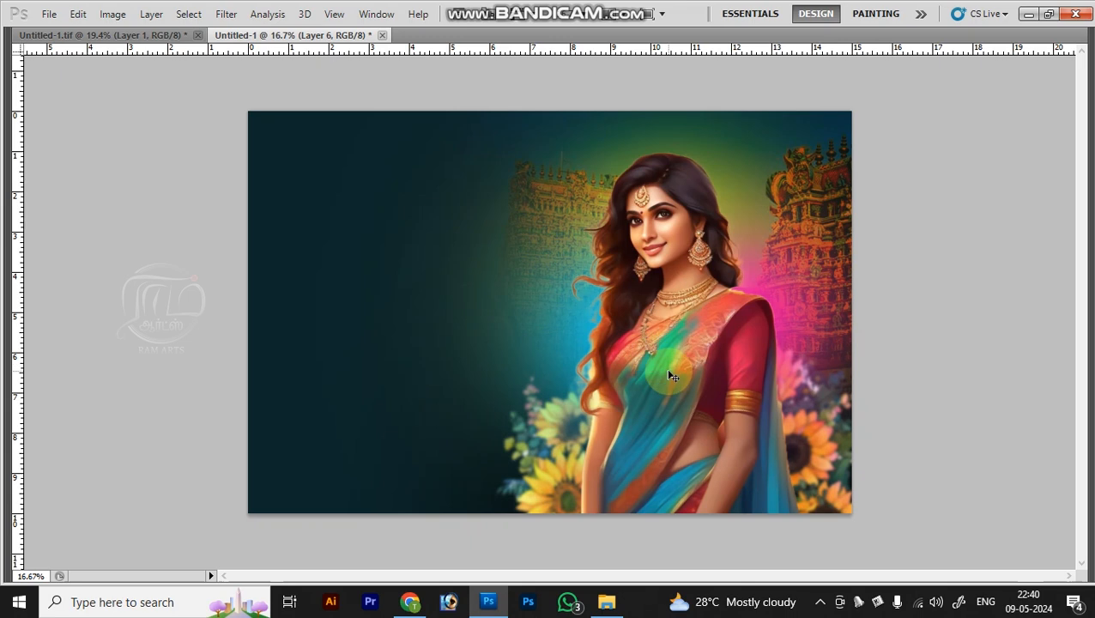
key(ctrl+z)
key(ctrl+z)
key(ctrl+z)
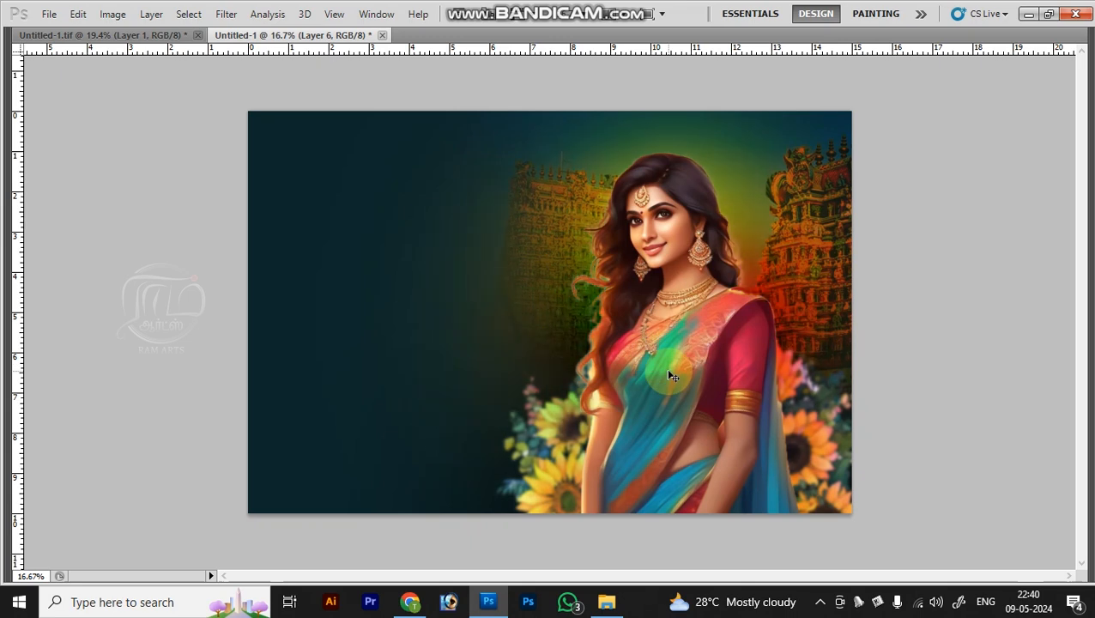
key(ctrl+z)
key(ctrl+z)
key(ctrl+z)
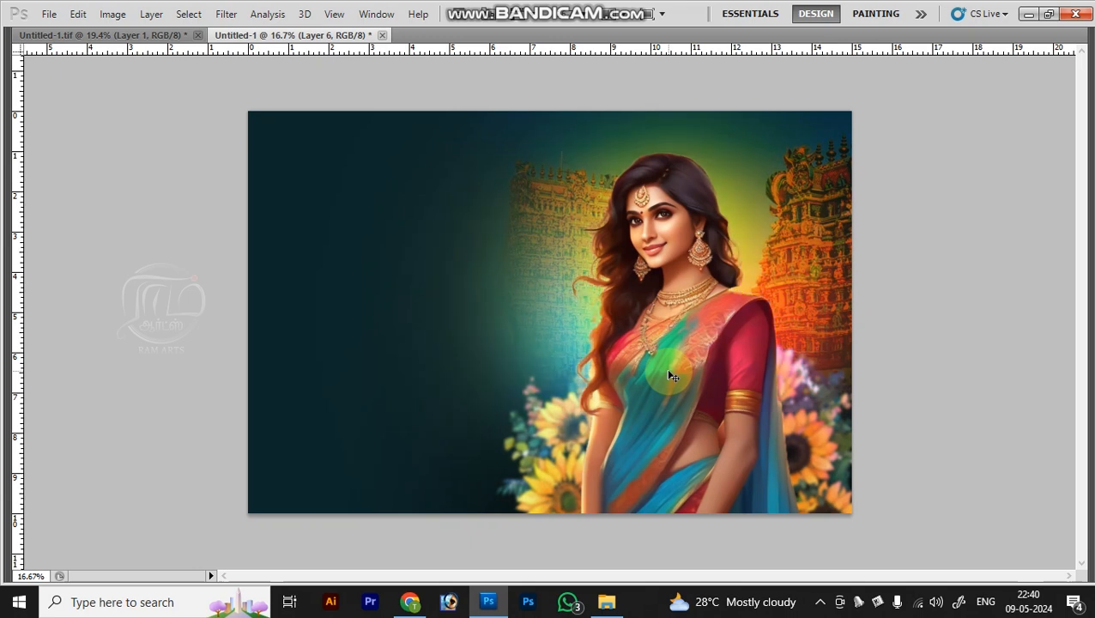
key(ctrl+z)
key(ctrl+z)
key(ctrl+z)
key(ctrl+z)
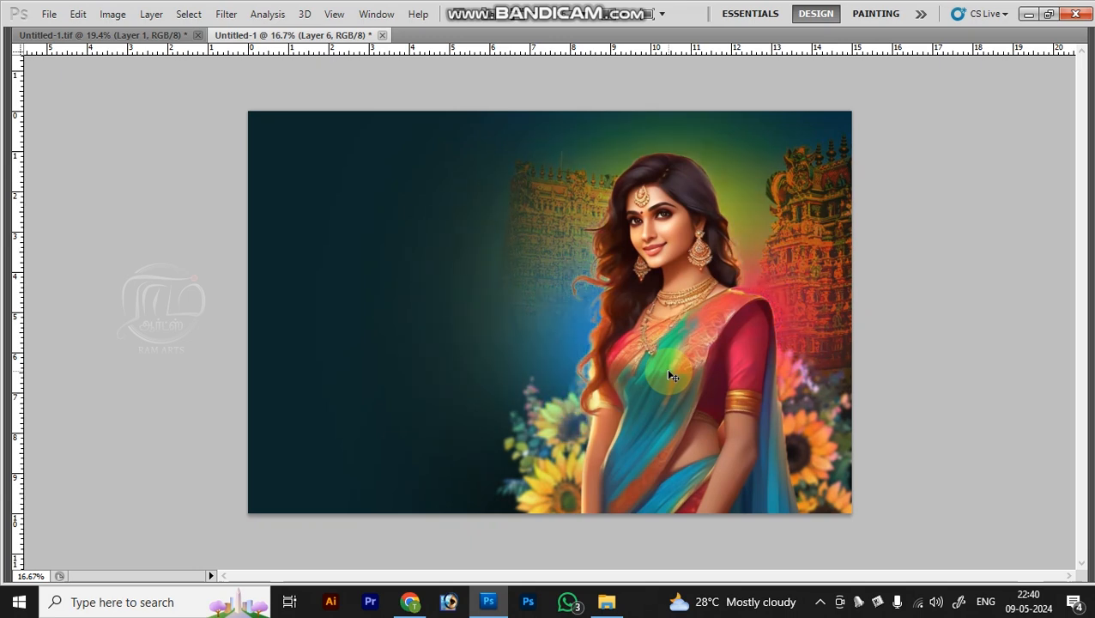
key(ctrl+z)
key(ctrl+z)
key(ctrl+z)
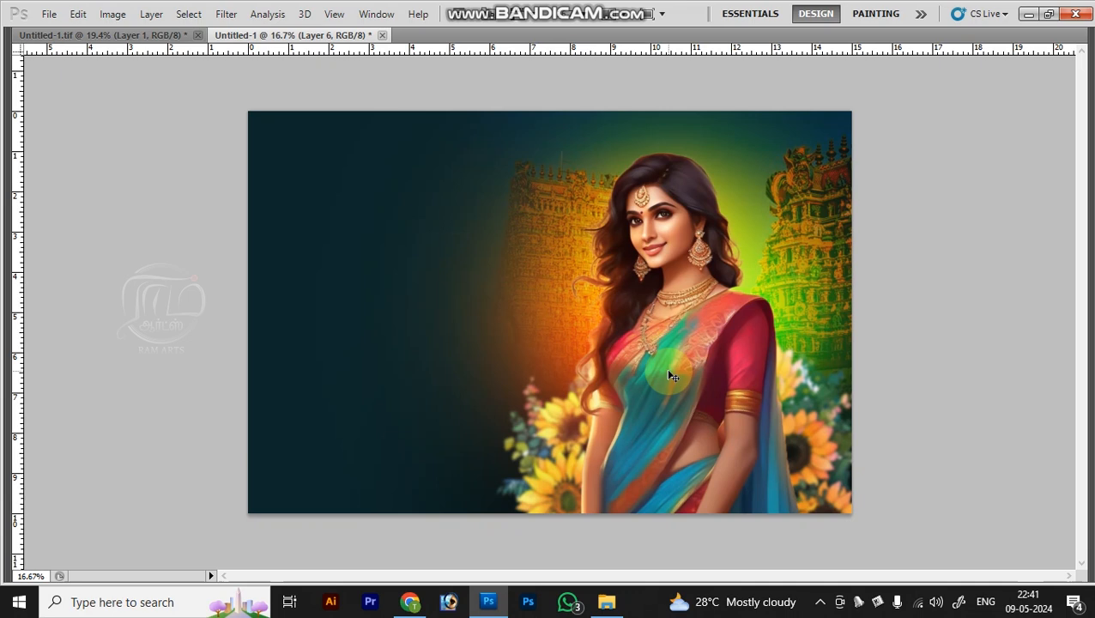
drag(672, 375, 585, 366)
right_click(571, 337)
click(603, 350)
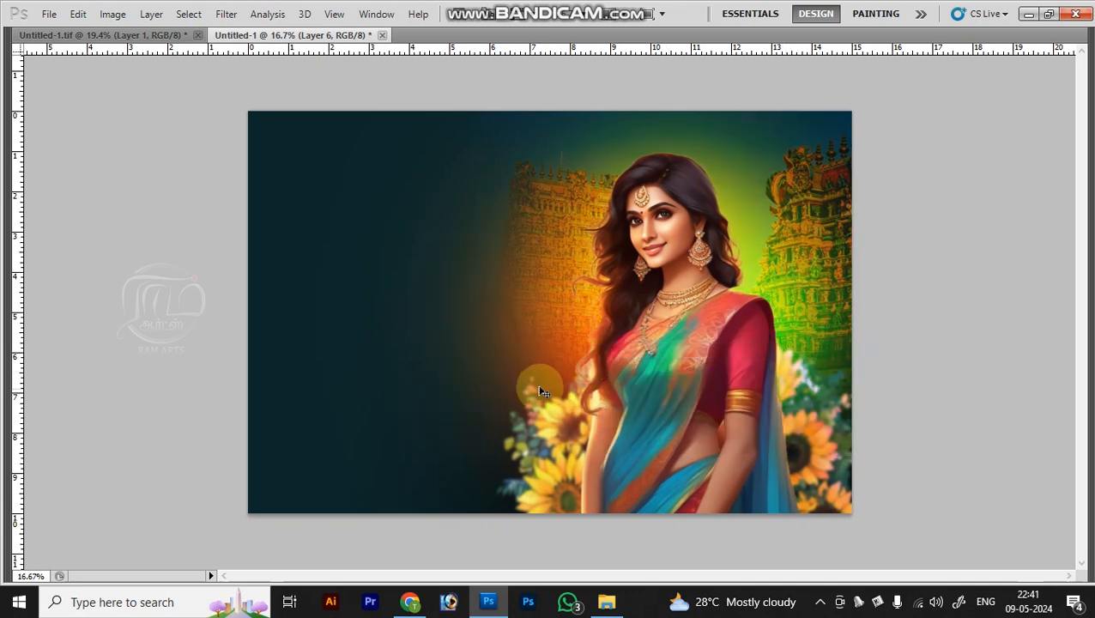
key(F7)
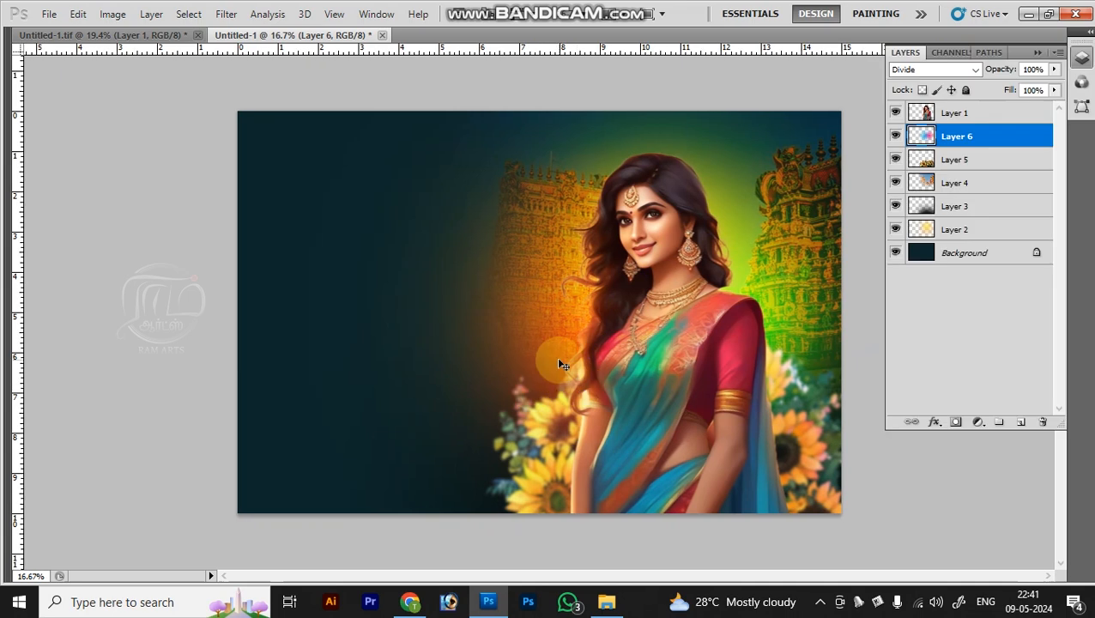
drag(559, 365, 781, 308)
drag(731, 154, 514, 309)
scroll(514, 310, up, 2)
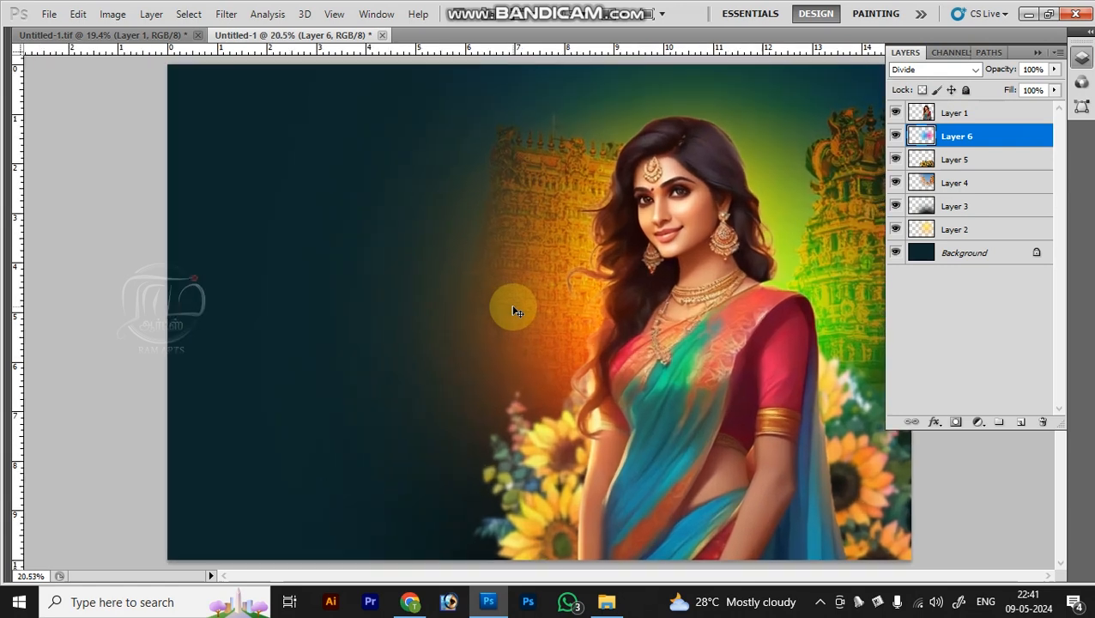
key(Tab)
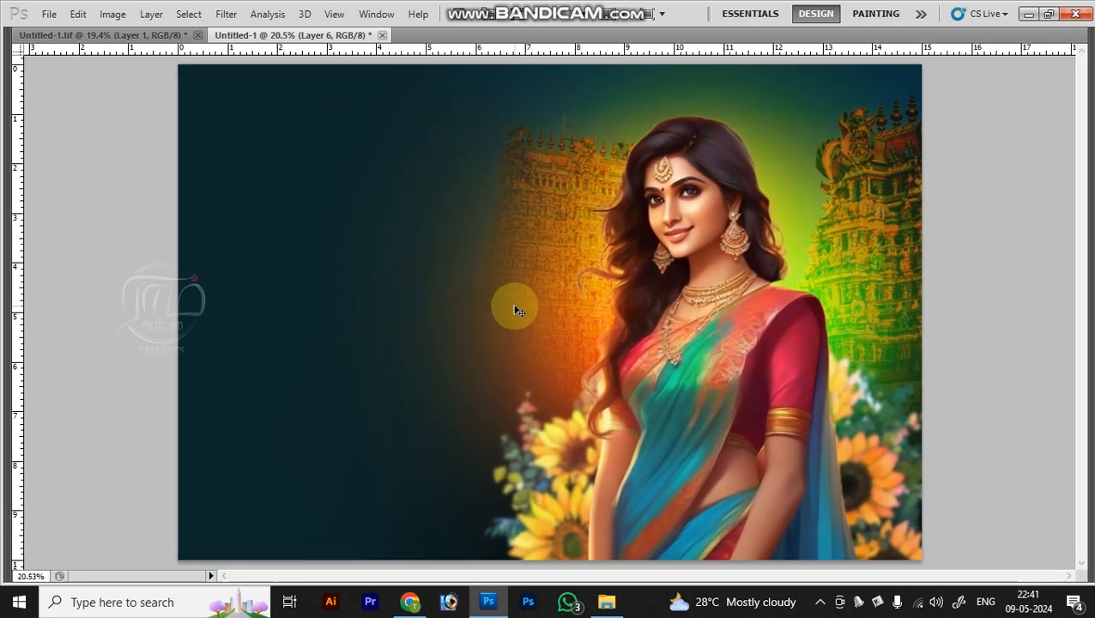
scroll(560, 302, down, 2)
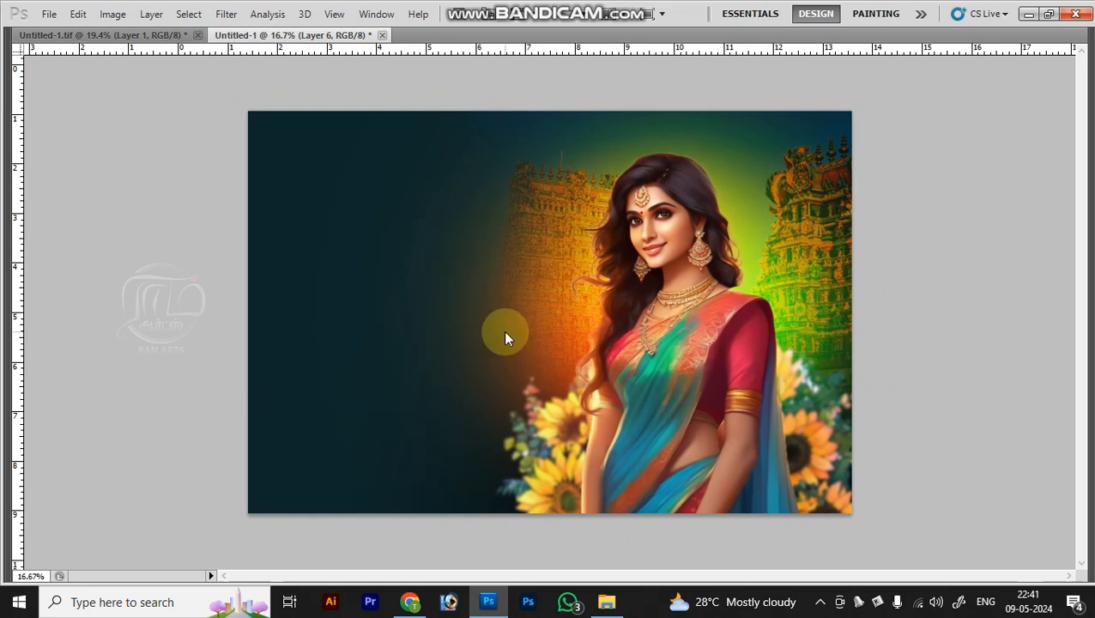
Open pngwing.com (75).png, cut the whole black brush stroke, close the file without saving and paste the stroke into the banner behind the woman.
key(ctrl+o)
double_click(242, 148)
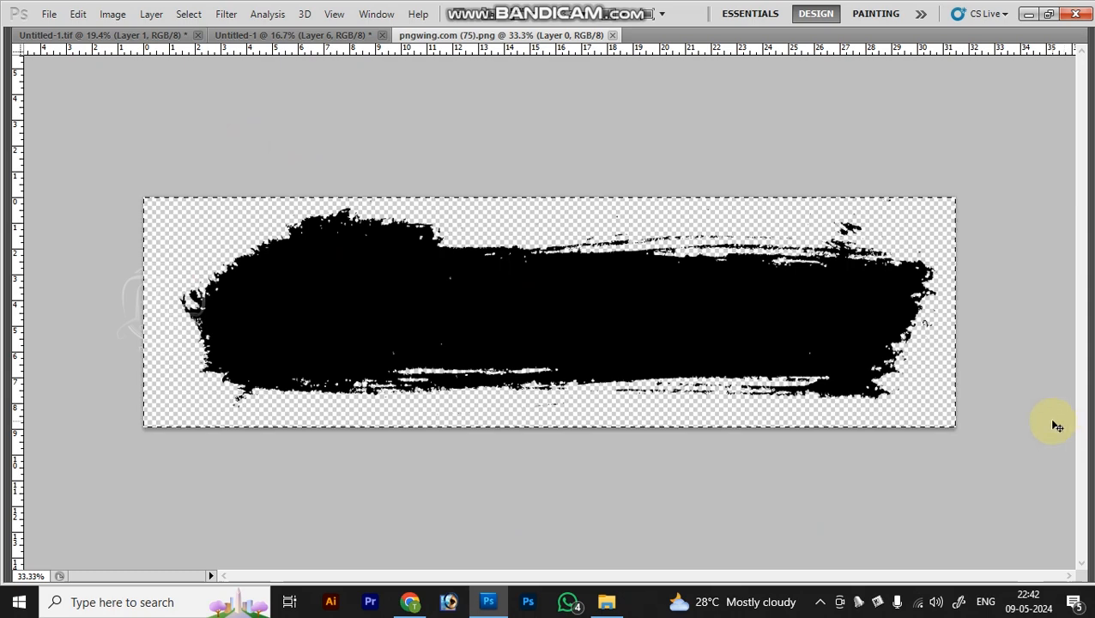
key(Delete)
key(ctrl+w)
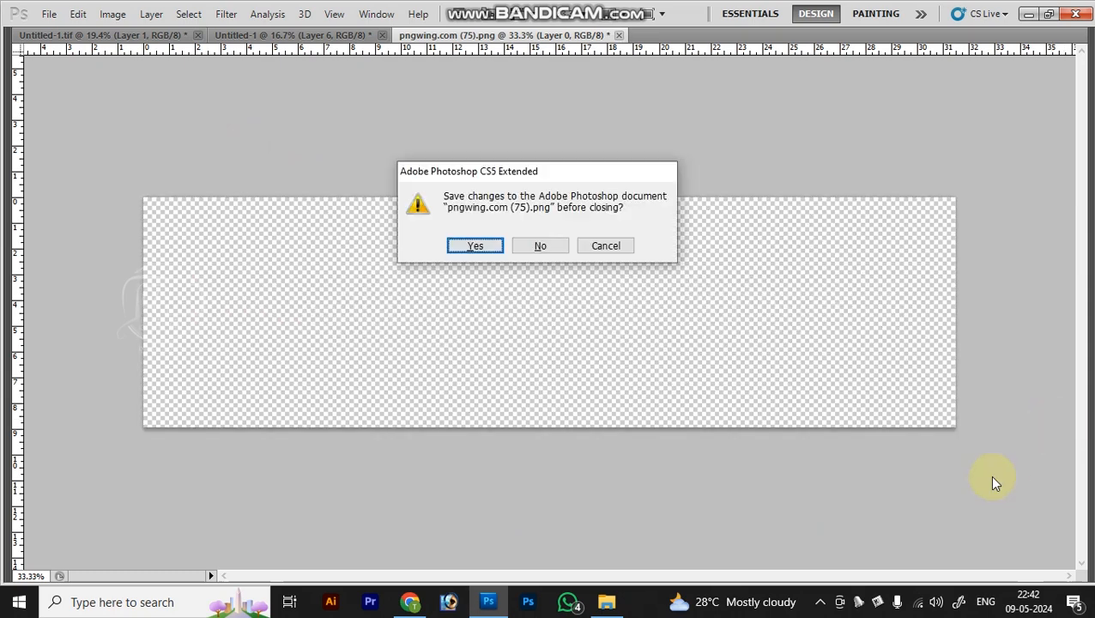
key(Tab)
key(Return)
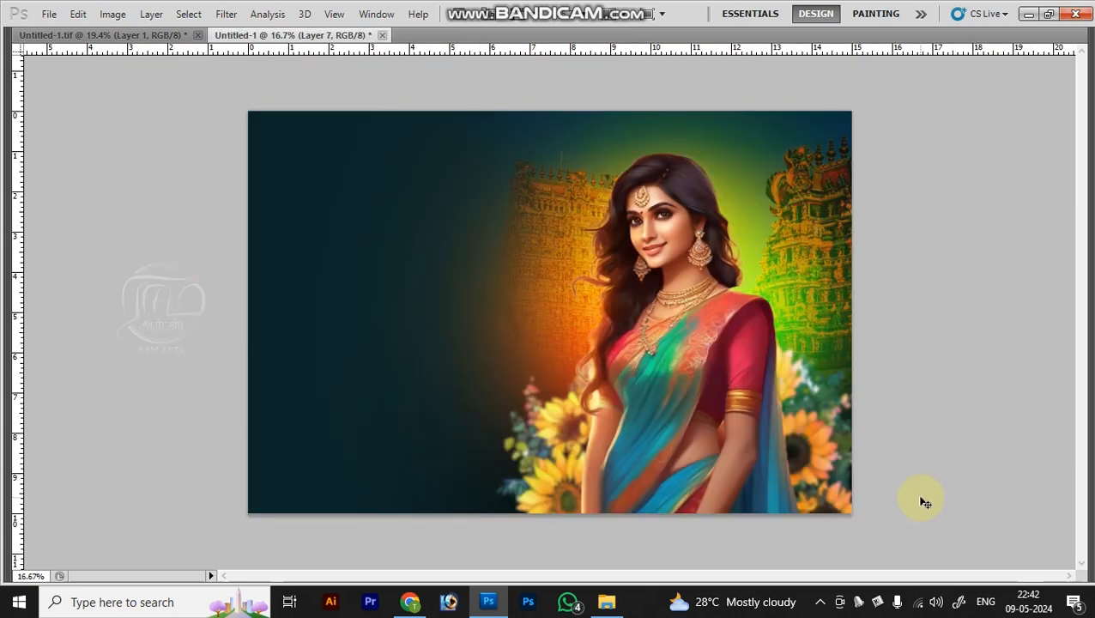
key(ctrl+v)
Enlarge the pasted black brush stroke and position it across the middle of the banner, behind the woman.
key(ctrl+t)
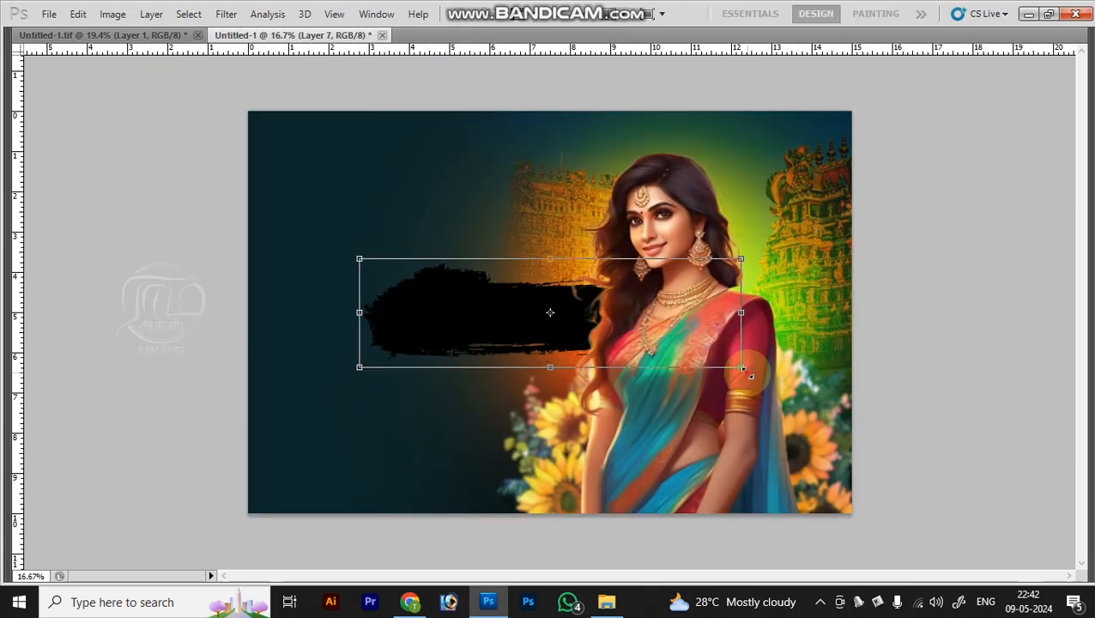
drag(573, 370, 923, 472)
drag(659, 349, 780, 370)
key(Return)
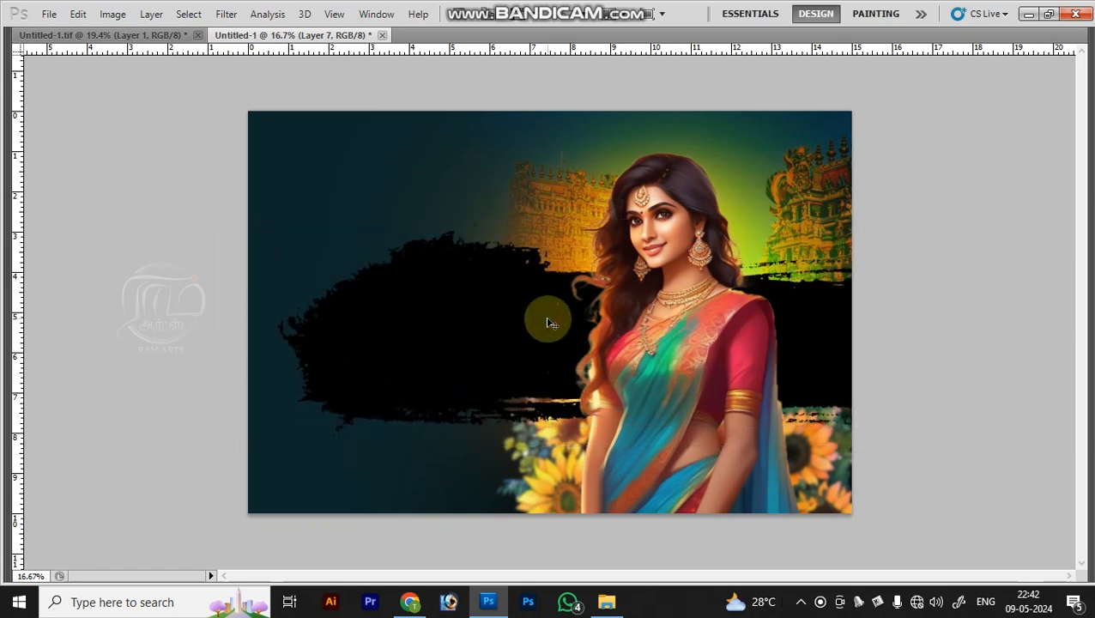
Enlarge the brush stroke further, tilt it slightly clockwise and position it over the empty dark area beside the woman.
key(ctrl+minus)
key(ctrl+t)
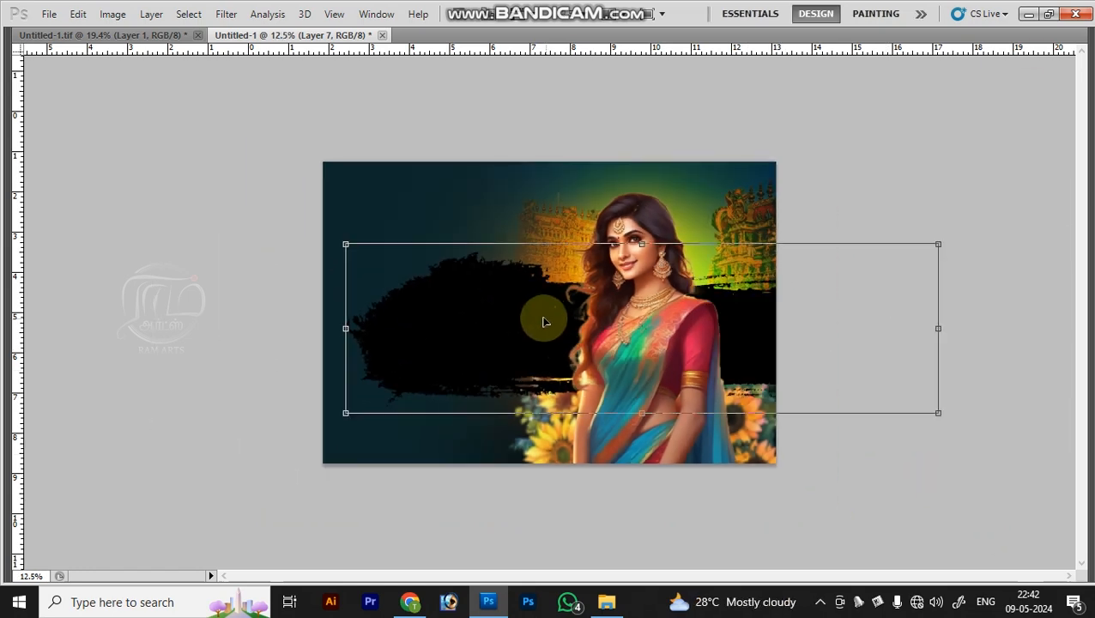
drag(341, 244, 286, 217)
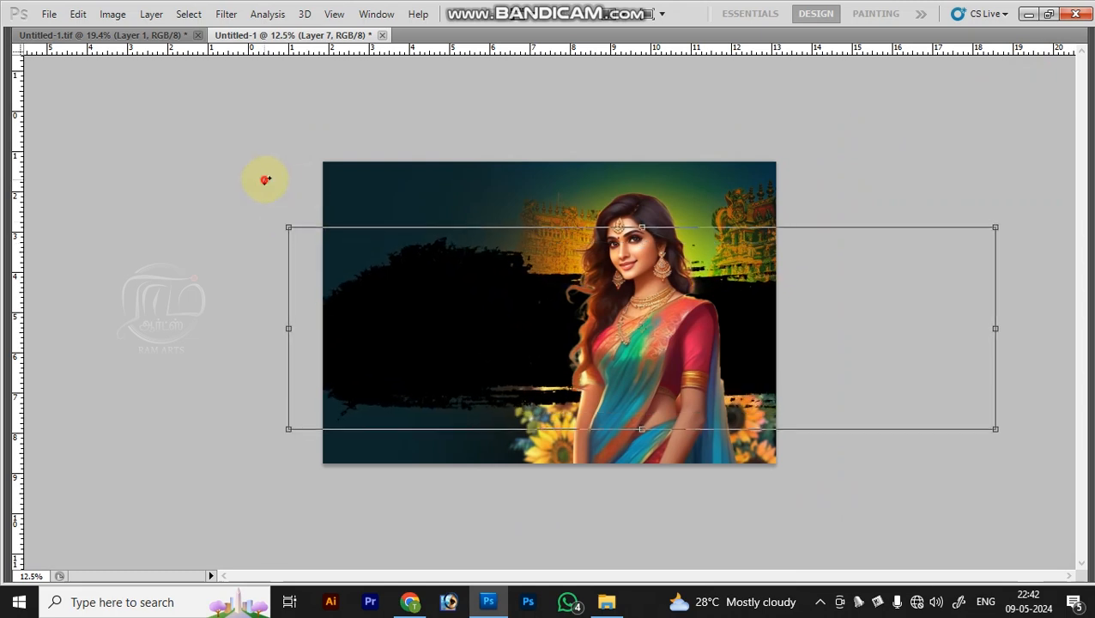
drag(264, 179, 296, 169)
drag(449, 288, 469, 273)
drag(1045, 239, 1020, 254)
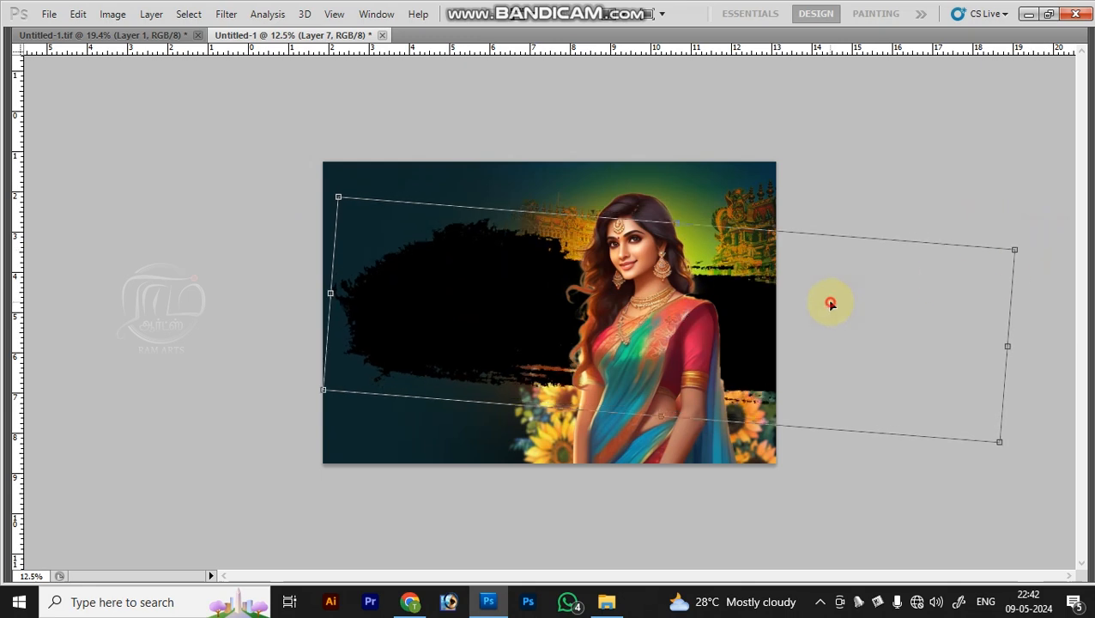
double_click(756, 304)
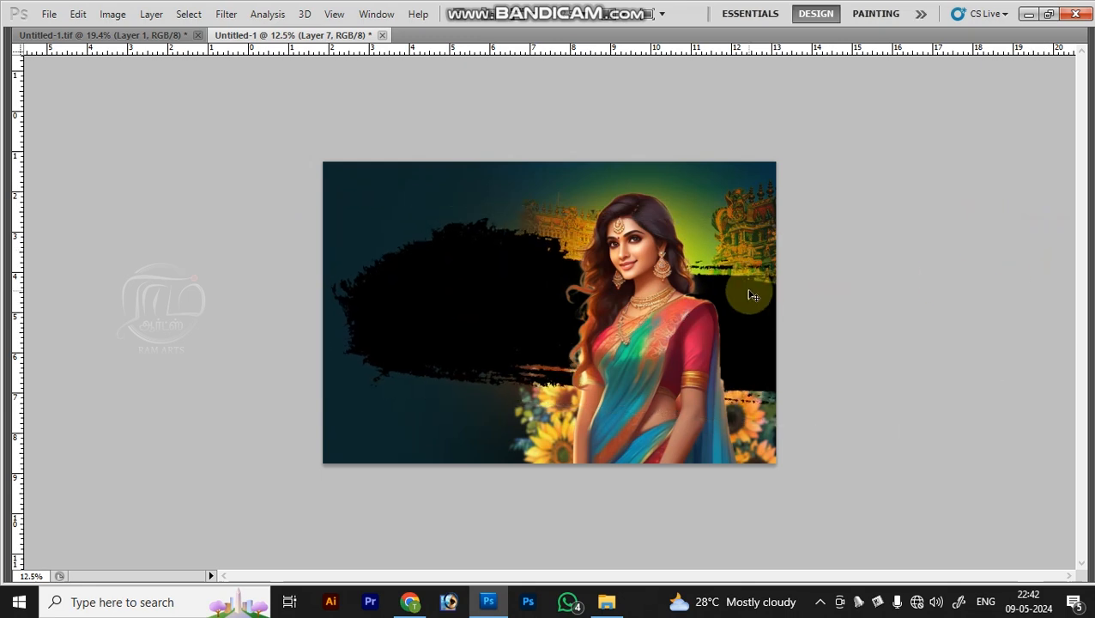
Delete the part of the brush stroke that extends beyond the woman to the banner's right edge.
drag(645, 167, 891, 482)
key(Delete)
key(ctrl+d)
right_click(495, 320)
click(508, 347)
right_click(498, 329)
click(518, 337)
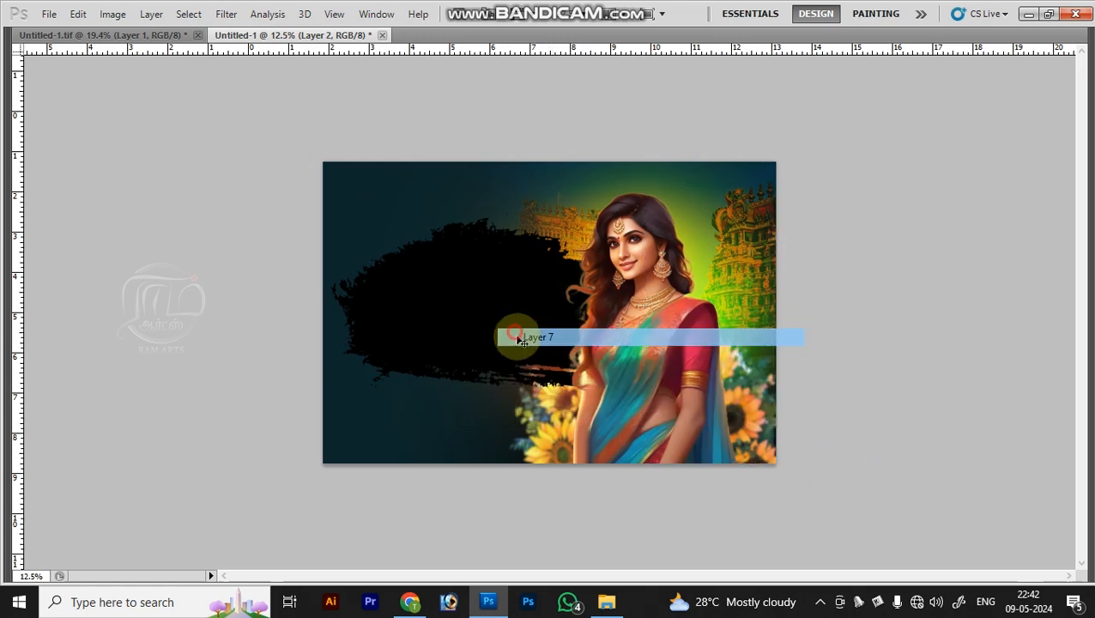
drag(518, 330, 518, 295)
key(ctrl+z)
key(alt+l)
key(y)
key(n)
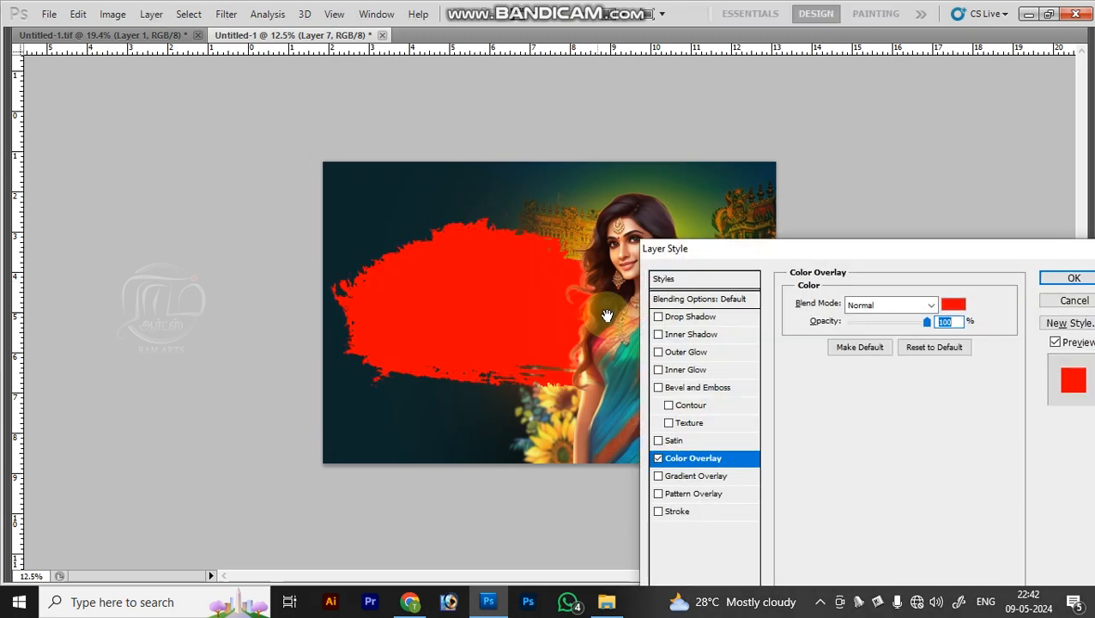
click(946, 305)
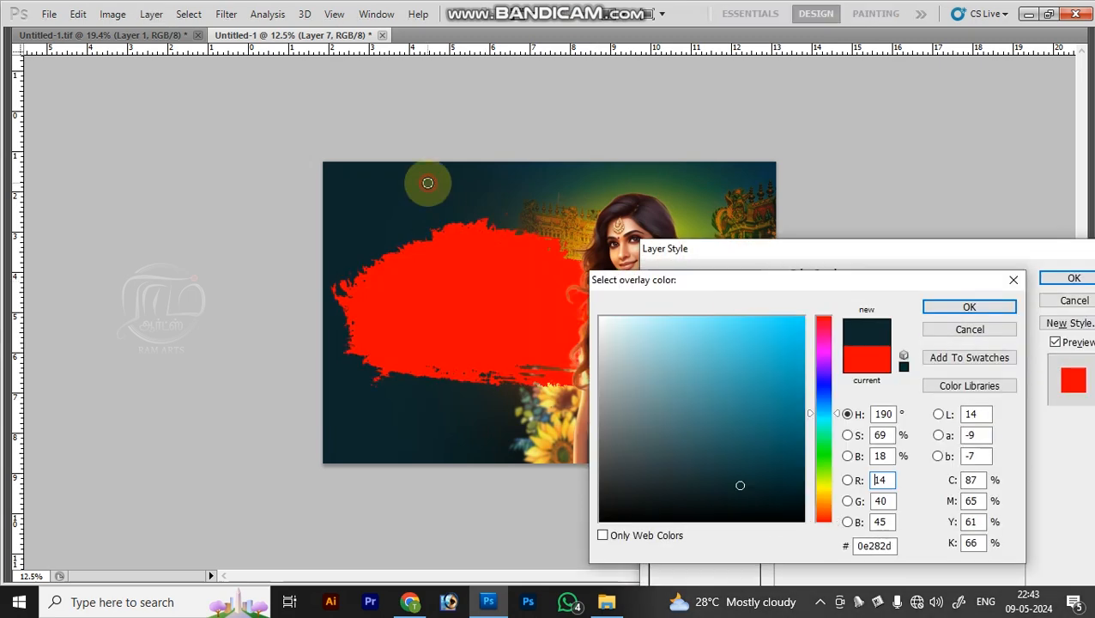
click(428, 184)
drag(671, 321, 680, 336)
drag(684, 289, 787, 180)
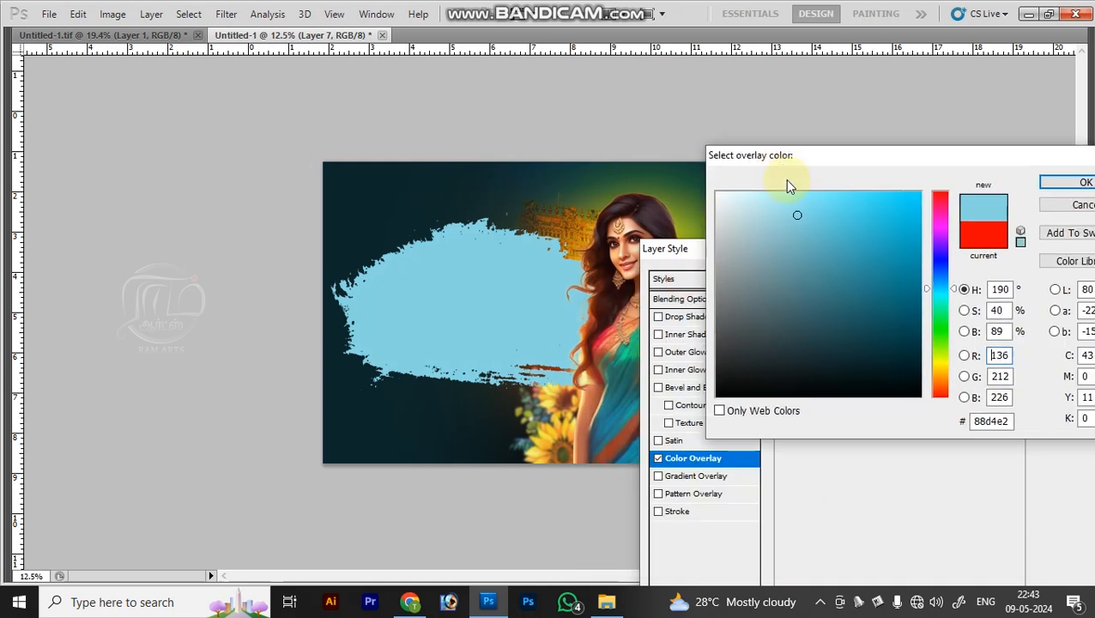
key(Escape)
key(Escape)
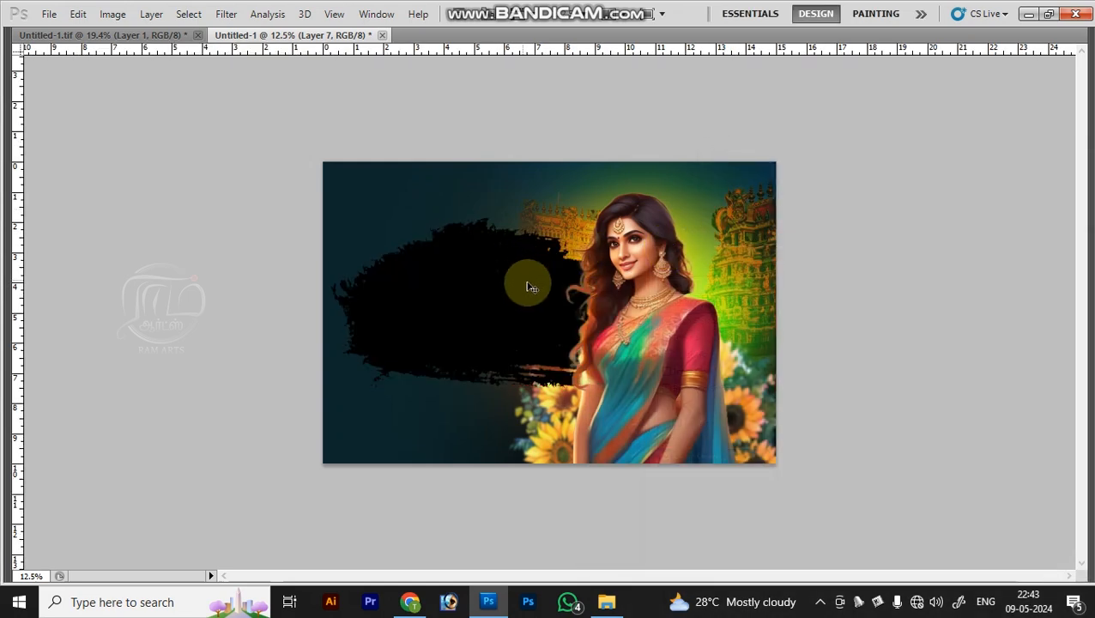
Cycle through the brush stroke's blend modes and keep one that blends the dark stroke into the temple and teal background.
key(shift+minus)
key(shift+minus)
key(shift+minus)
key(shift+minus)
key(shift+minus)
key(shift+minus)
key(shift+minus)
key(shift+minus)
key(shift+minus)
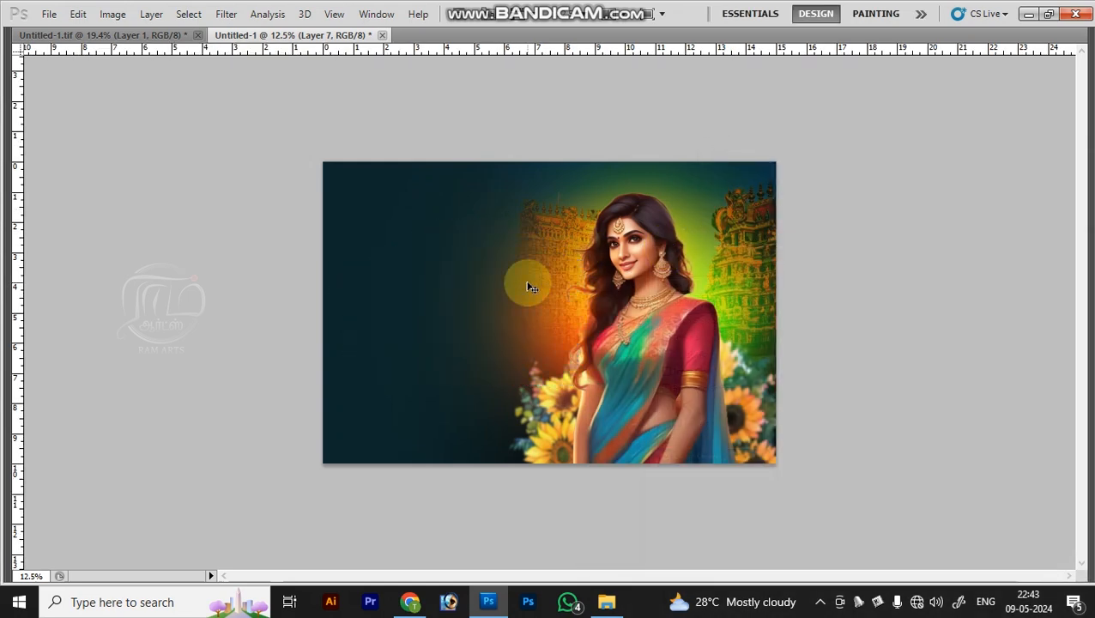
key(shift+minus)
key(shift+minus)
key(shift+minus)
key(shift+minus)
key(shift+minus)
key(shift+minus)
key(shift+minus)
key(shift+minus)
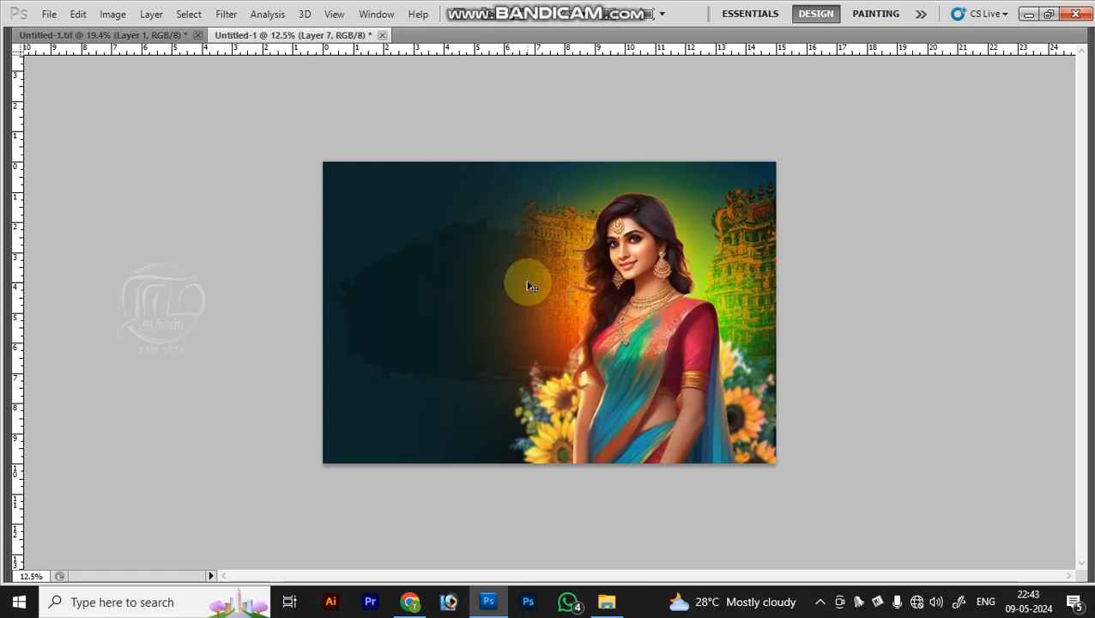
key(shift+minus)
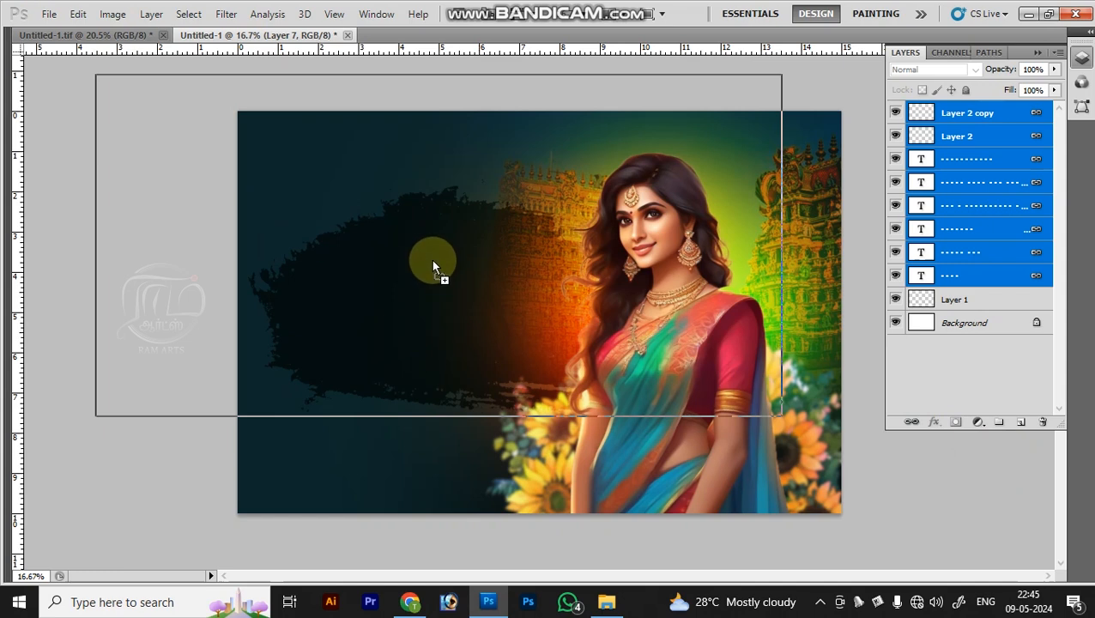
Bring the linked Tamil text and divider line layers from Untitled-1.tif into the banner and position them over the dark brush stroke.
drag(433, 267, 430, 264)
drag(412, 332, 414, 293)
key(ctrl+0)
key(ctrl+minus)
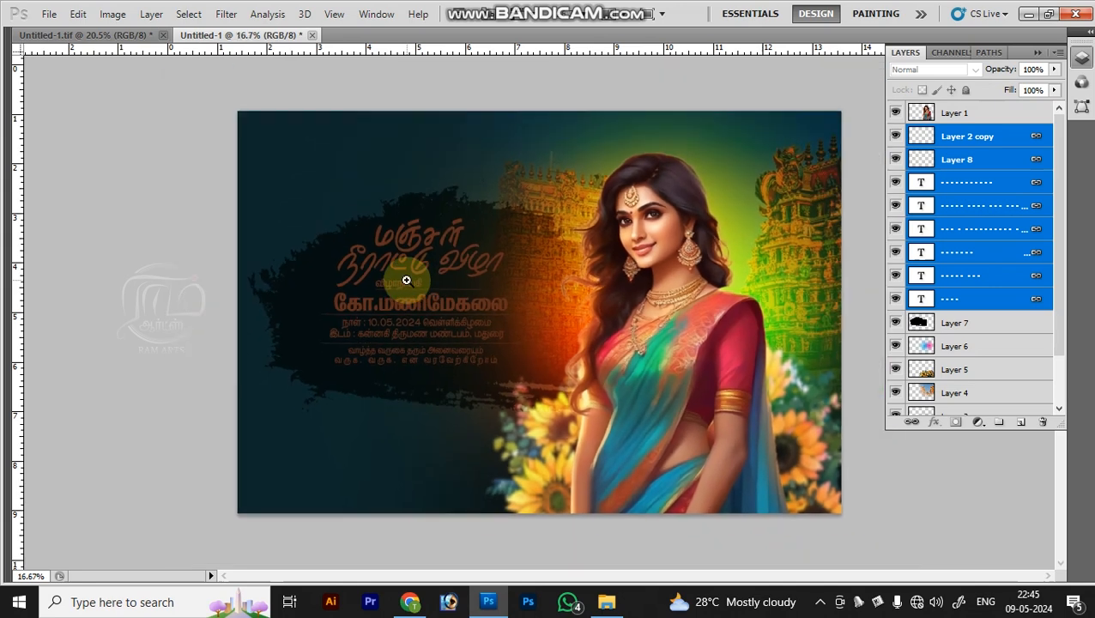
key(ctrl+t)
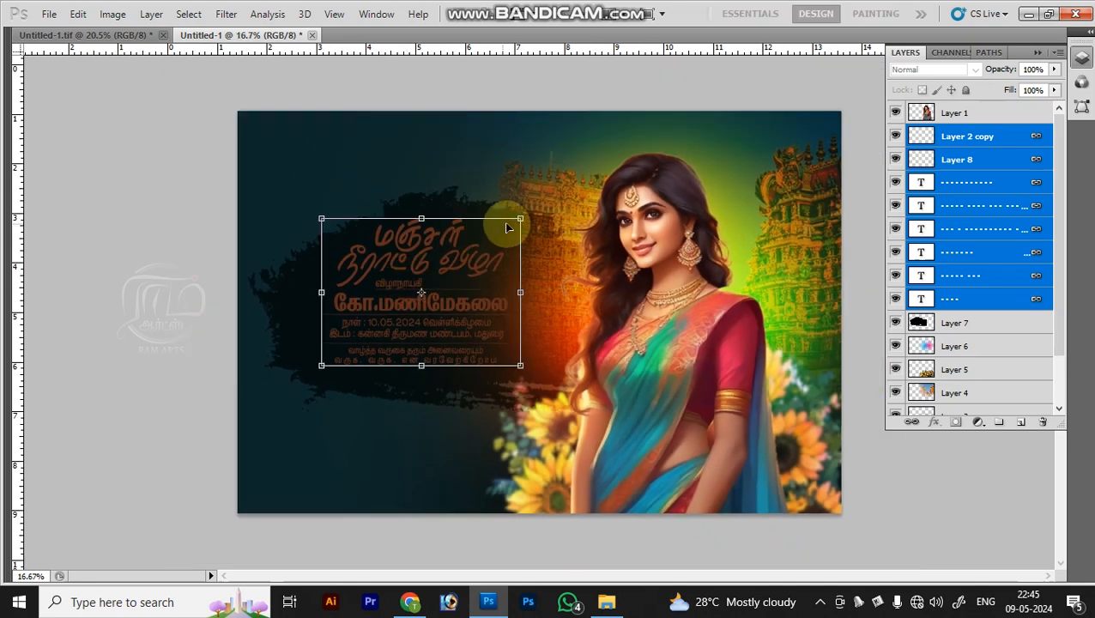
key(Return)
Apply a white Color Overlay to the title's first line, மஞ்சள்.
drag(392, 257, 545, 257)
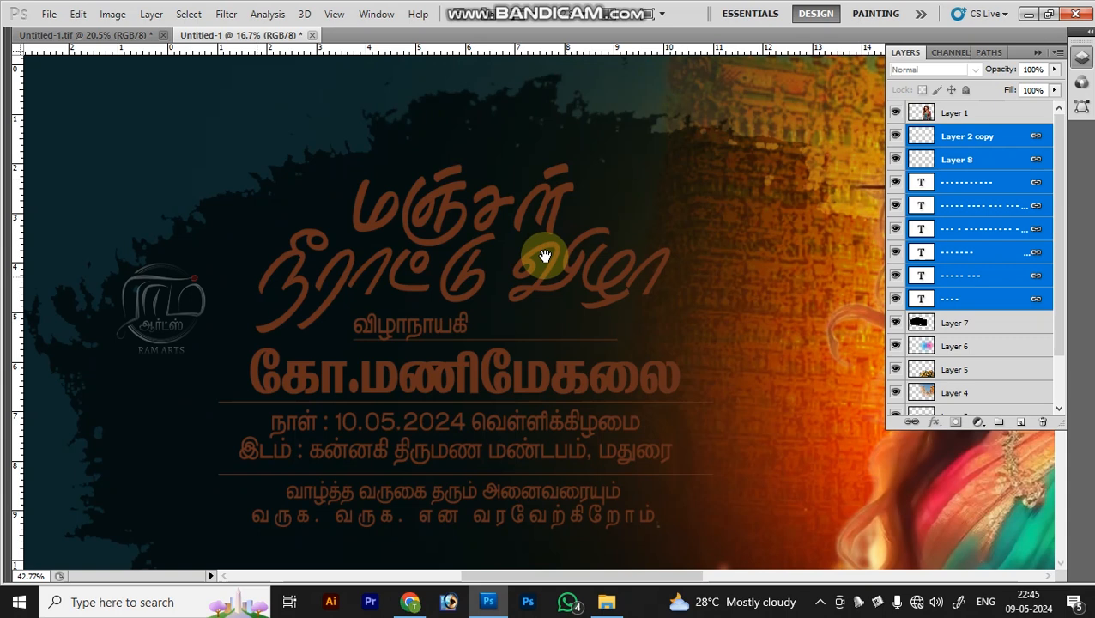
ctrl+click(551, 218)
key(alt+l)
key(y)
key(v)
click(958, 307)
click(717, 193)
key(Return)
key(Return)
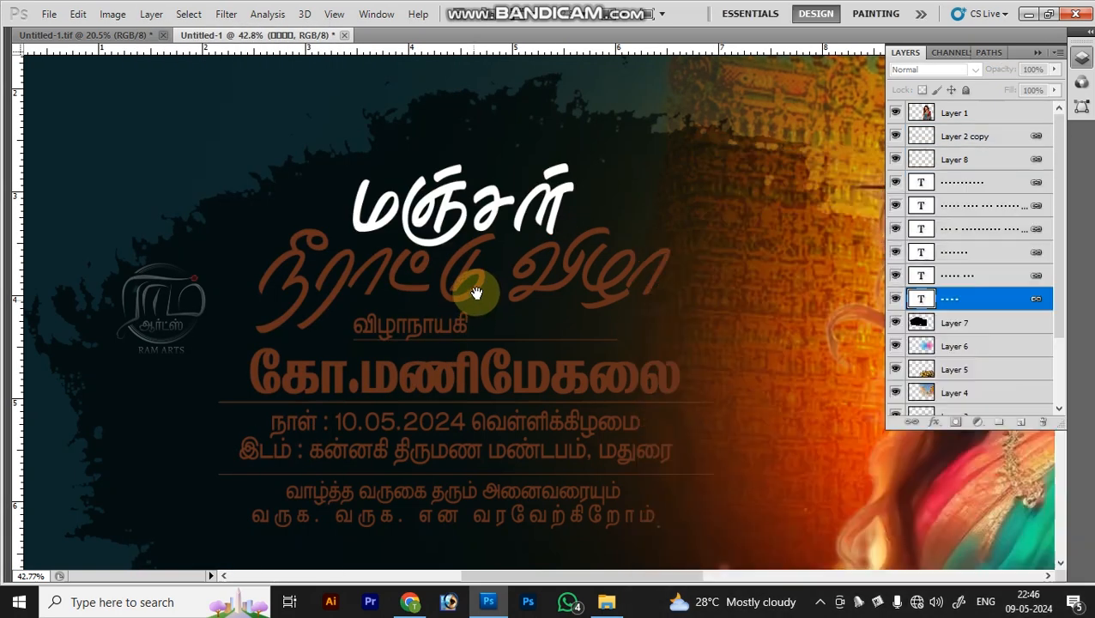
Apply a yellow (fff200) Color Overlay to the title's second line, நீராட்டு விழா.
ctrl+click(478, 293)
key(alt+l)
key(y)
key(v)
click(951, 304)
click(717, 193)
double_click(1083, 377)
key(Tab)
text(100)
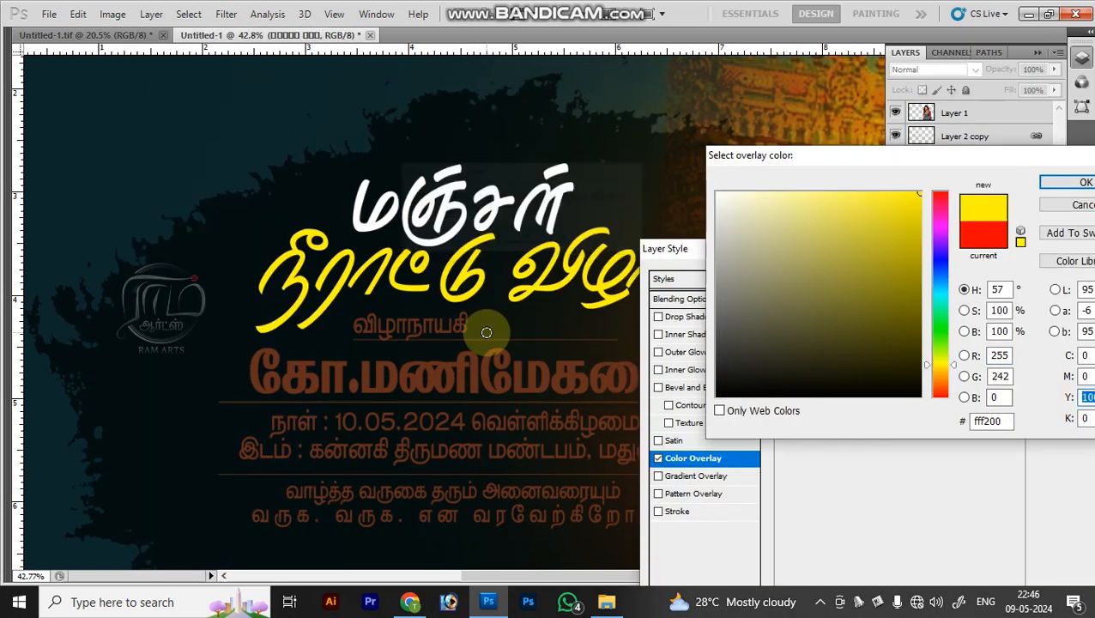
key(Return)
key(Return)
Apply a muted teal-blue Color Overlay to the small விழாநாயகி line and its underline.
ctrl+click(432, 340)
key(alt+l)
key(y)
key(v)
click(950, 304)
click(497, 82)
click(818, 277)
key(Return)
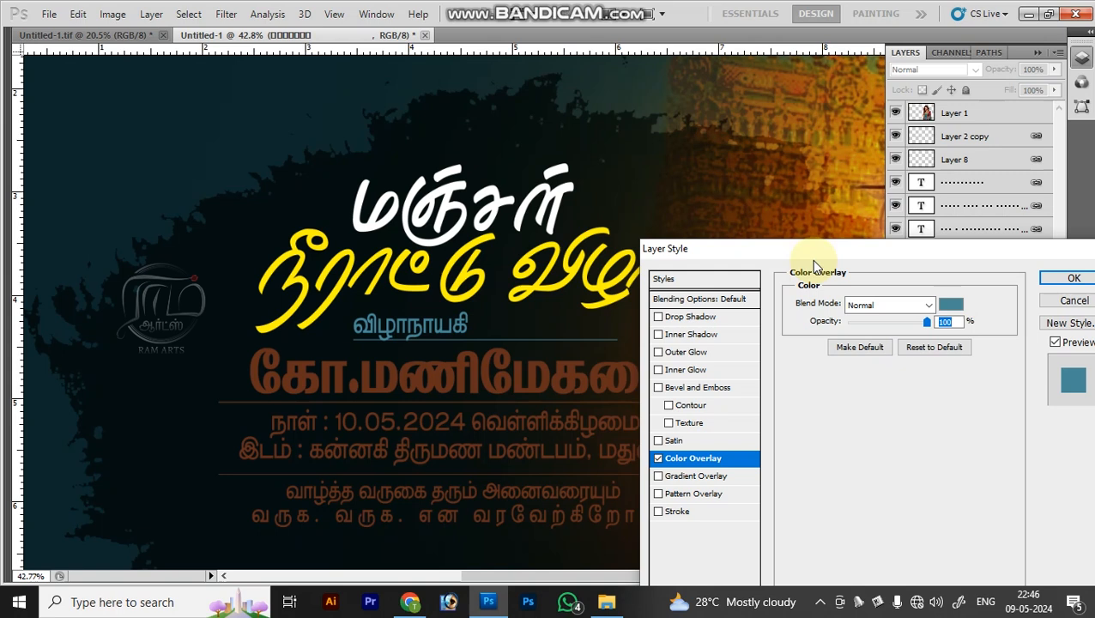
key(Return)
Apply a white-yellow-orange linear Gradient Overlay at 90° to the honouree's name and reduce the gradient's scale.
ctrl+click(557, 378)
key(alt+l)
key(y)
key(g)
click(938, 339)
drag(963, 389, 969, 418)
double_click(889, 373)
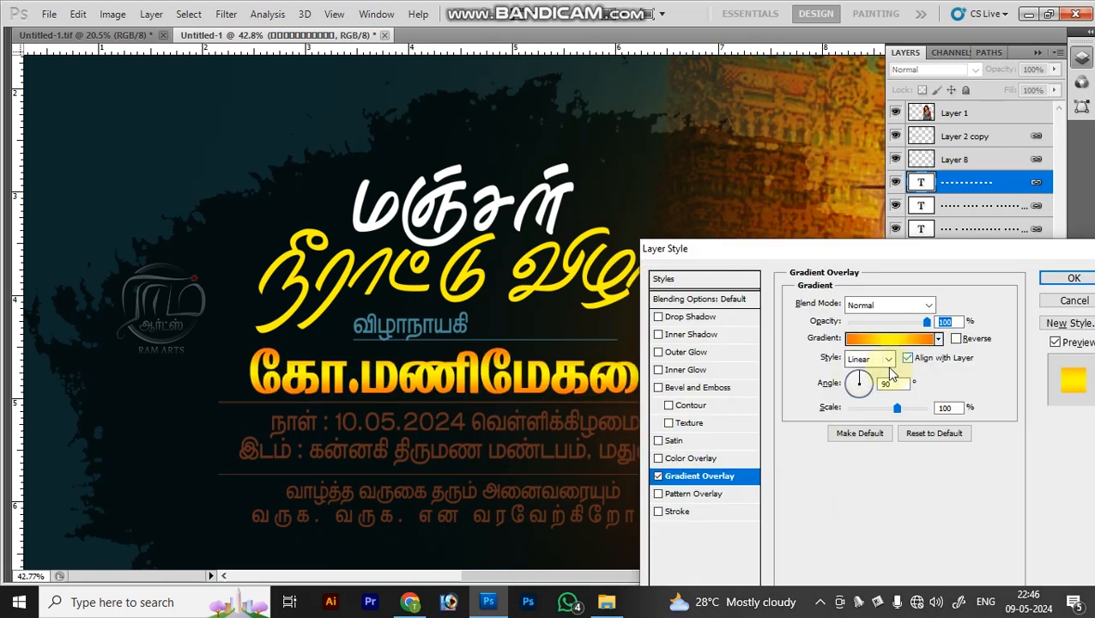
click(906, 340)
click(960, 391)
click(736, 459)
drag(756, 343, 47, 10)
key(Return)
key(Return)
drag(903, 407, 875, 407)
key(Return)
Apply a teal Color Overlay sampled from the விழாநாயகி text to the divider line under the honouree's name.
drag(222, 260, 807, 601)
right_click(491, 268)
ctrl+click(491, 268)
key(alt+l)
key(y)
key(v)
click(951, 305)
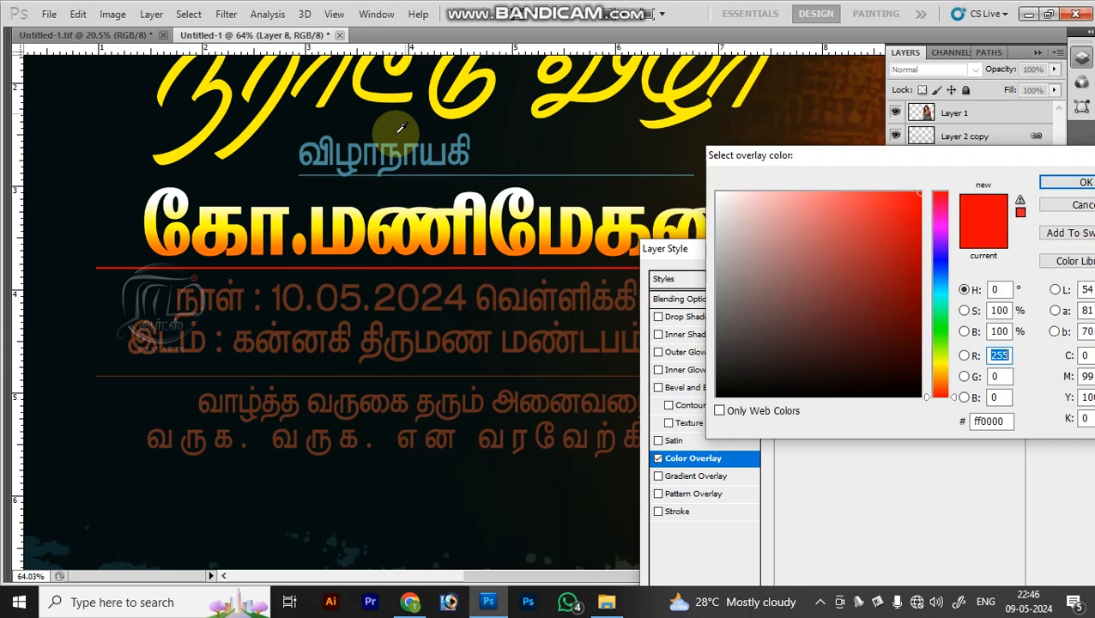
click(372, 144)
key(Return)
key(Return)
Give the lower divider line, below the venue text, the same teal Color Overlay.
key(alt+l)
key(y)
click(378, 282)
right_click(459, 356)
click(472, 367)
key(alt+l)
key(y)
key(p)
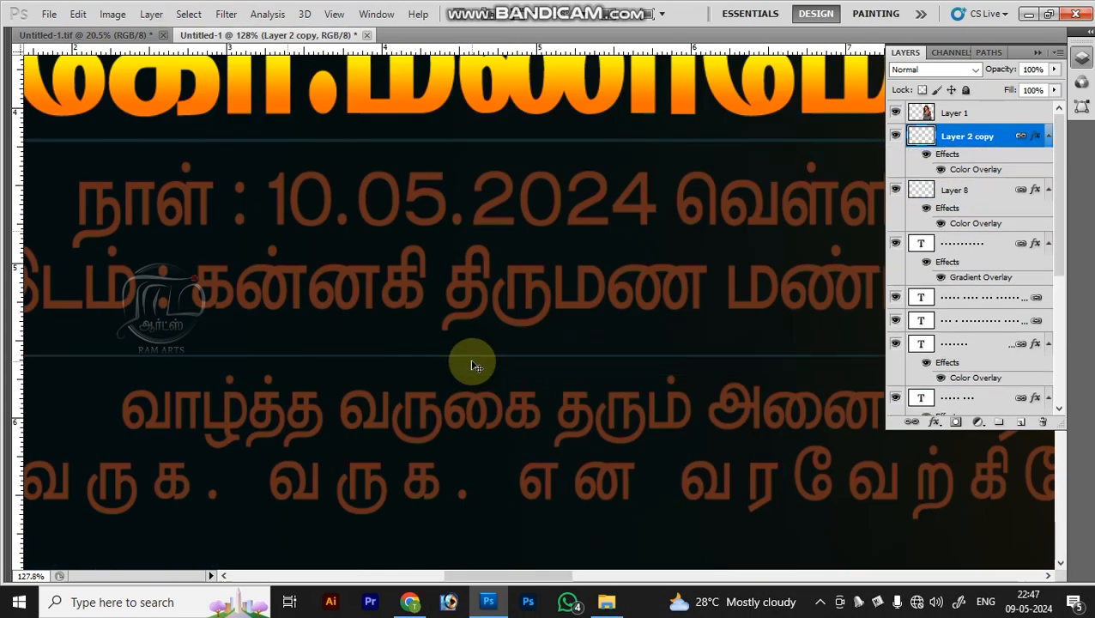
Apply a teal-blue Color Overlay to the two-line date and venue text.
key(ctrl+minus)
key(ctrl+minus)
right_click(486, 289)
click(494, 312)
key(alt+l)
key(y)
key(v)
click(951, 305)
click(127, 367)
click(797, 262)
key(Return)
key(Return)
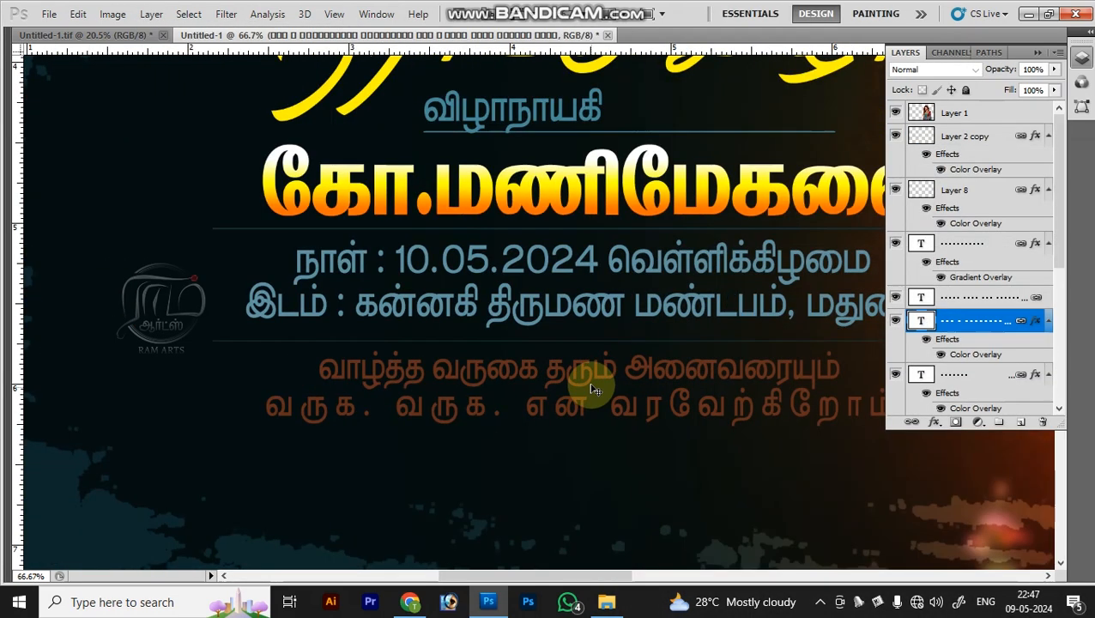
Apply a light blue Color Overlay to the two-line welcome text below the lower divider.
ctrl+click(590, 383)
key(alt+l)
key(y)
key(v)
click(951, 304)
click(127, 367)
click(806, 228)
key(Return)
key(Return)
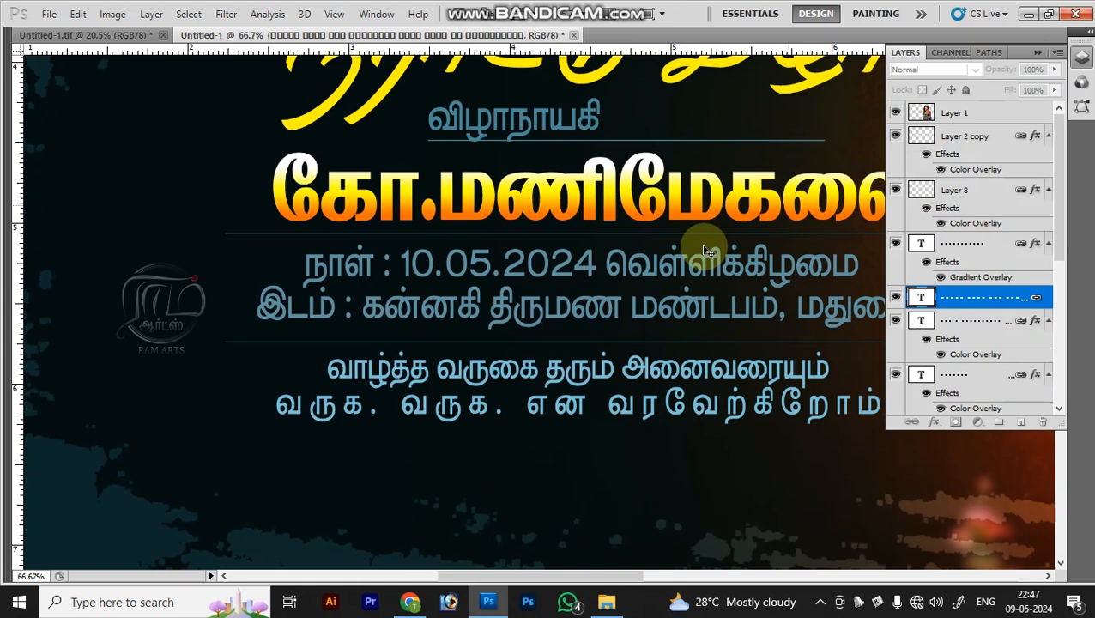
Reposition the linked Tamil text block over the middle of the dark brush stroke using Free Transform.
key(ctrl+0)
key(ctrl+t)
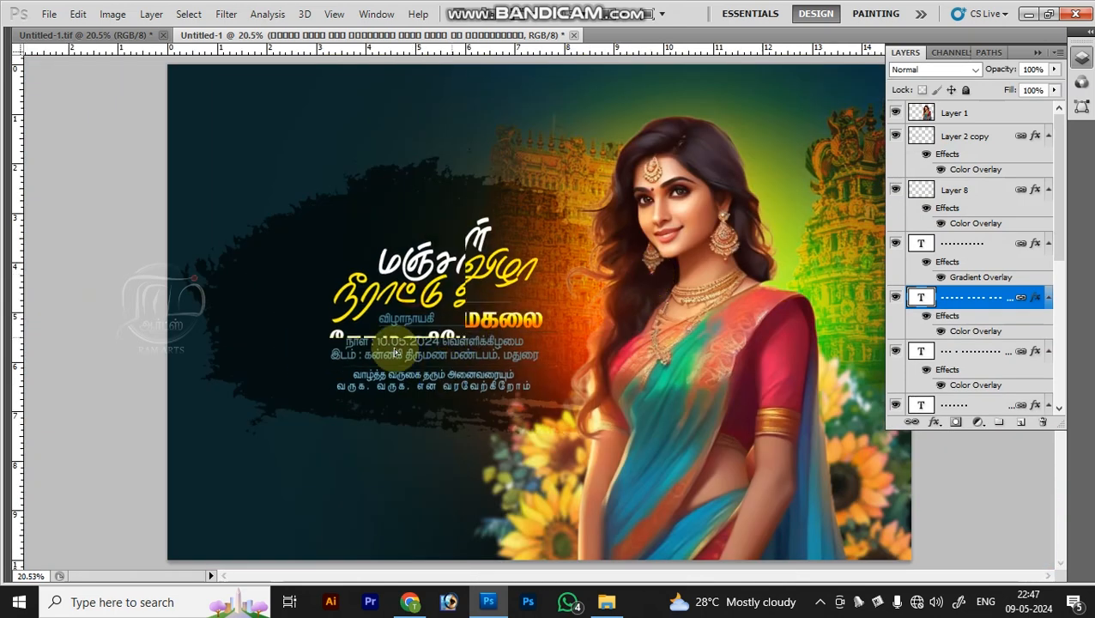
key(shift+Down)
key(shift+Down)
key(shift+Down)
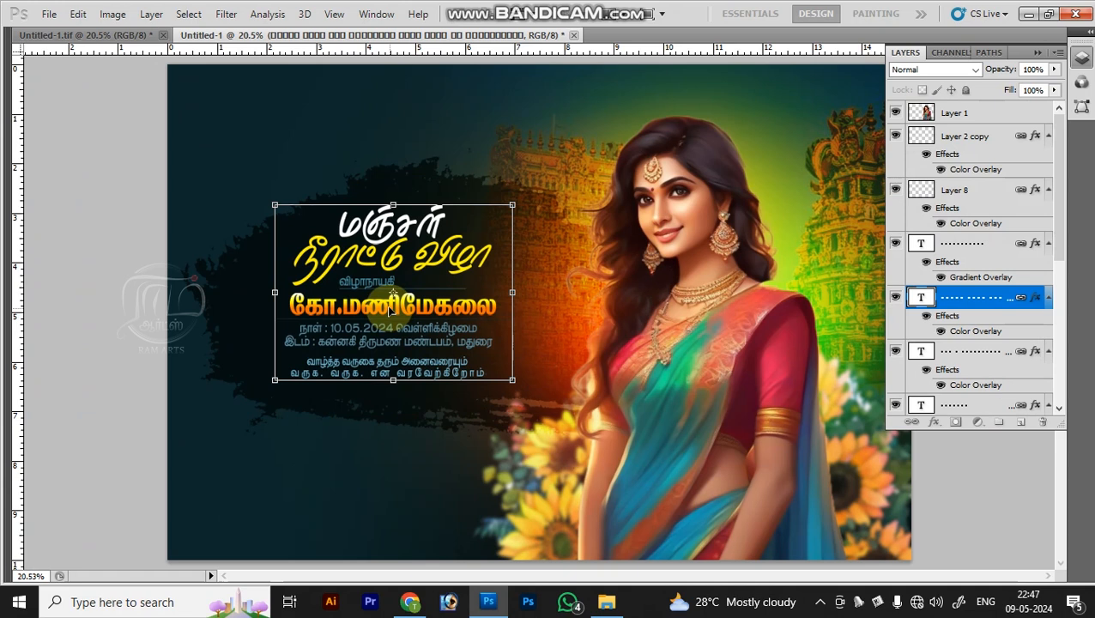
key(Return)
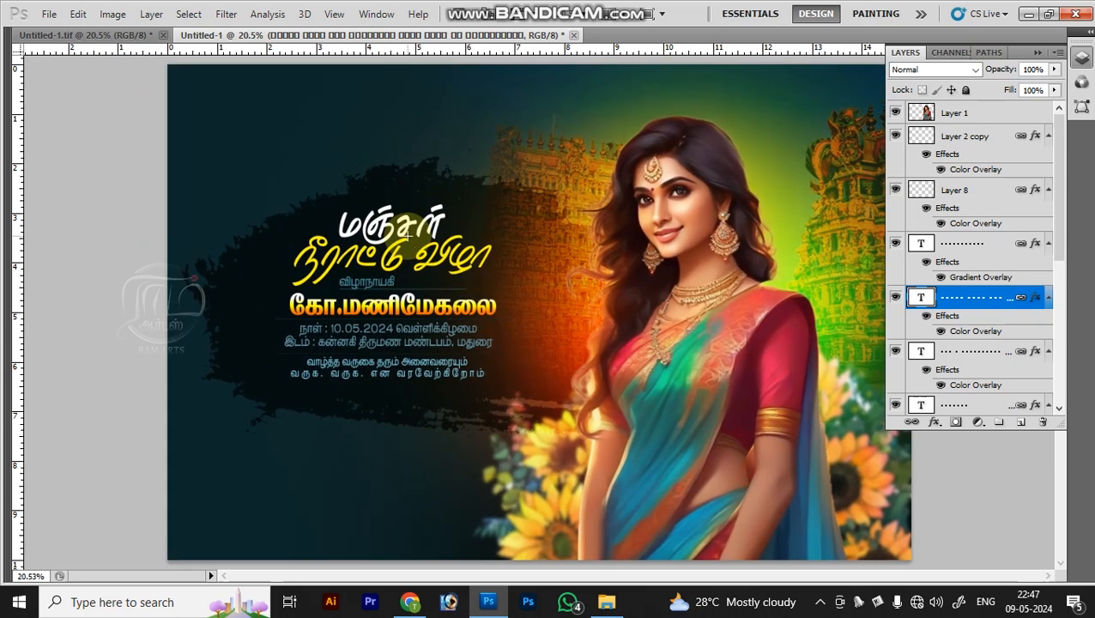
Draw a circular selection in the banner's upper-left area and fill it with white on a new layer.
drag(206, 108, 292, 214)
key(ctrl+shift+n)
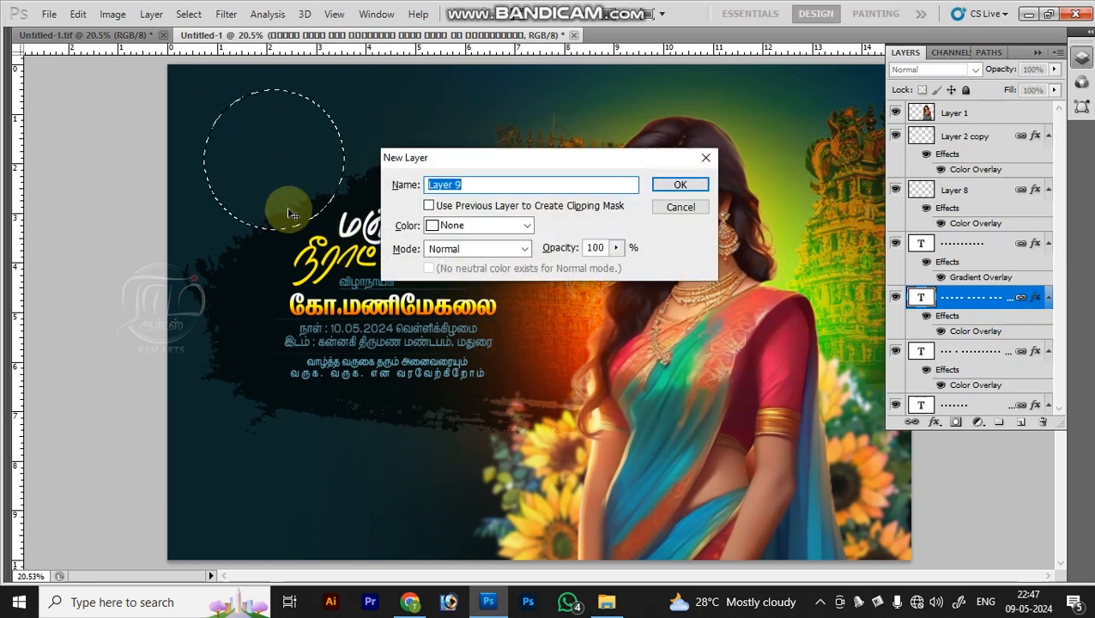
key(Return)
key(Tab)
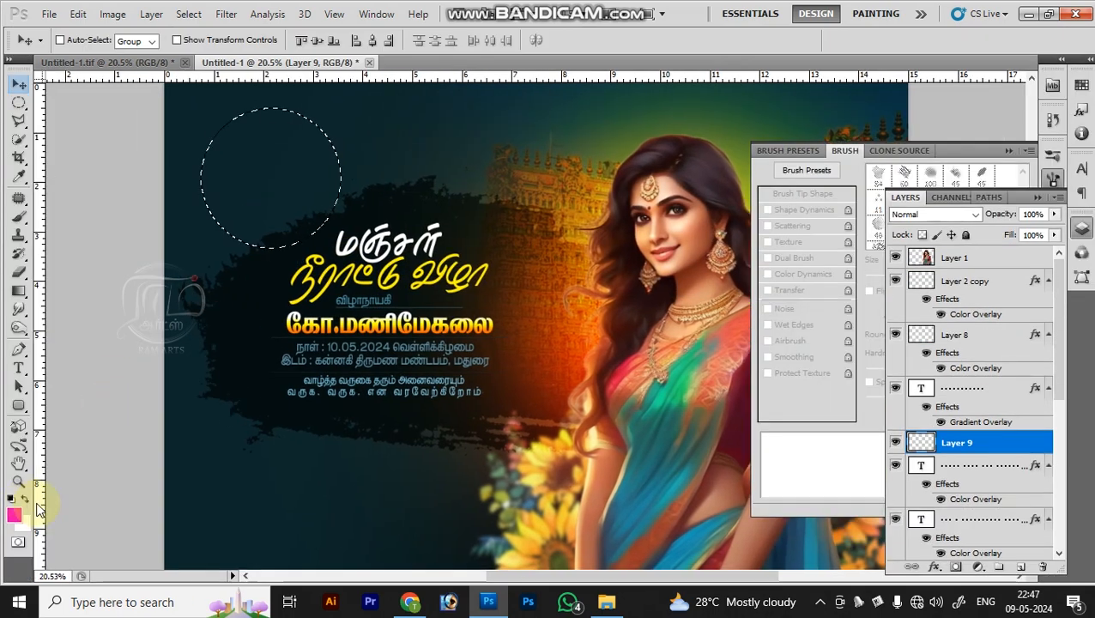
key(ctrl+BackSpace)
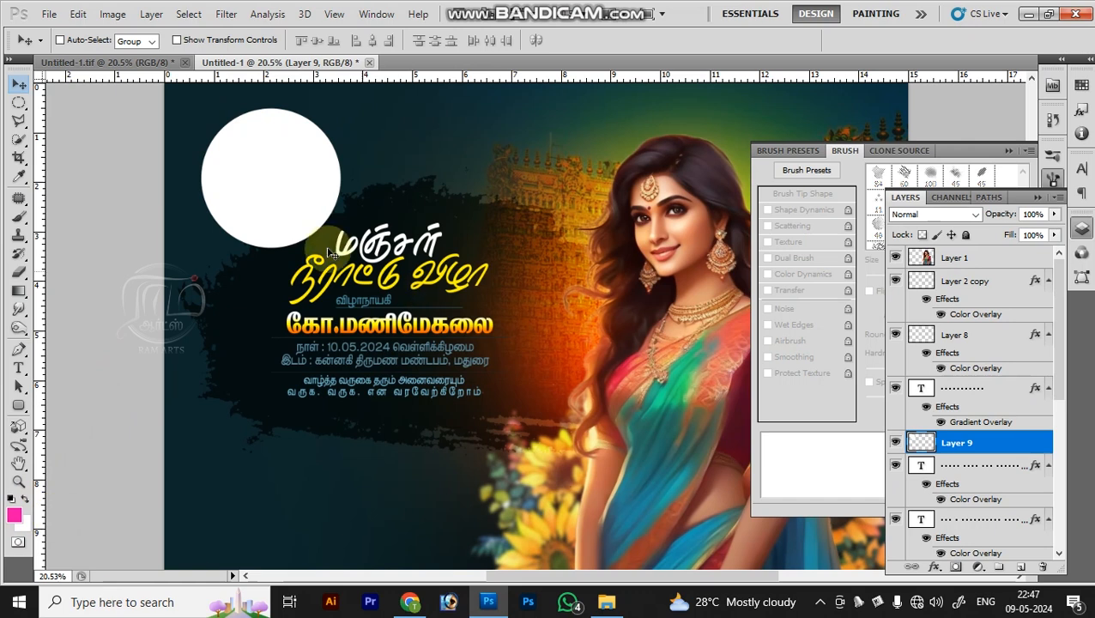
Duplicate the white circle, enlarge the copy slightly from its centre and place it behind the original.
key(ctrl+j)
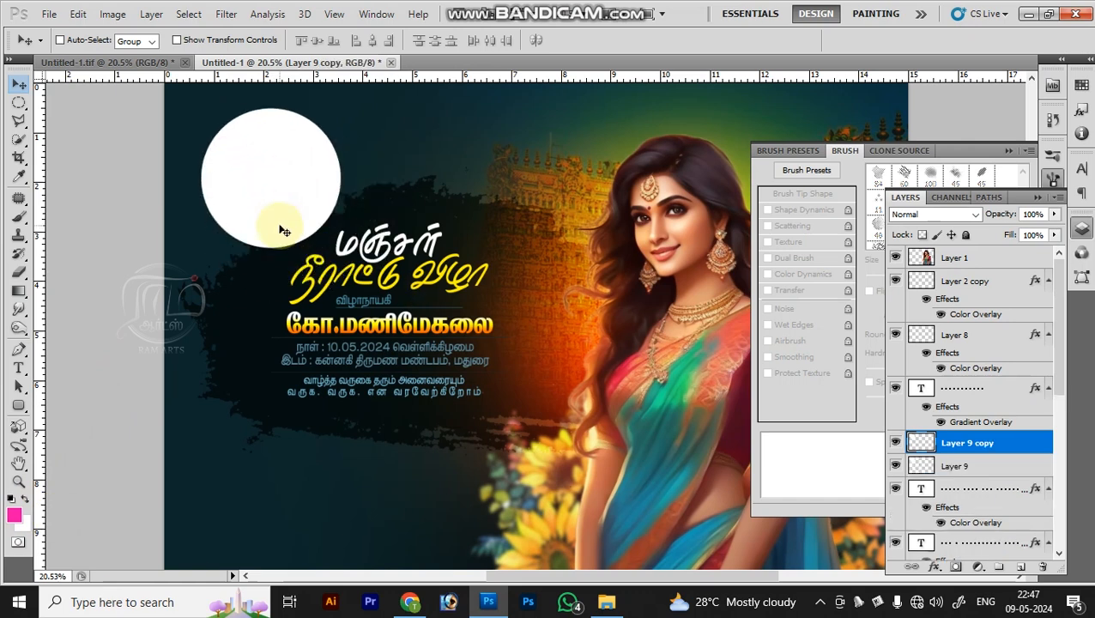
key(ctrl+t)
drag(341, 249, 346, 253)
key(Return)
Apply a dark teal (1a302d) Color Overlay to the enlarged circle copy behind the white circle.
key(alt+l)
key(y)
key(v)
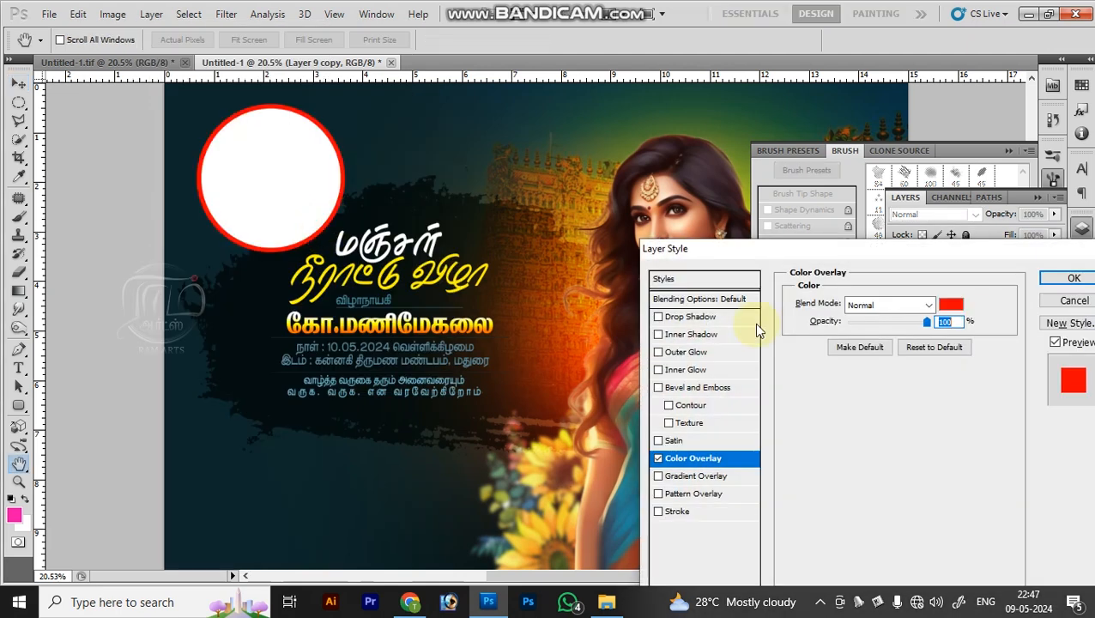
click(955, 309)
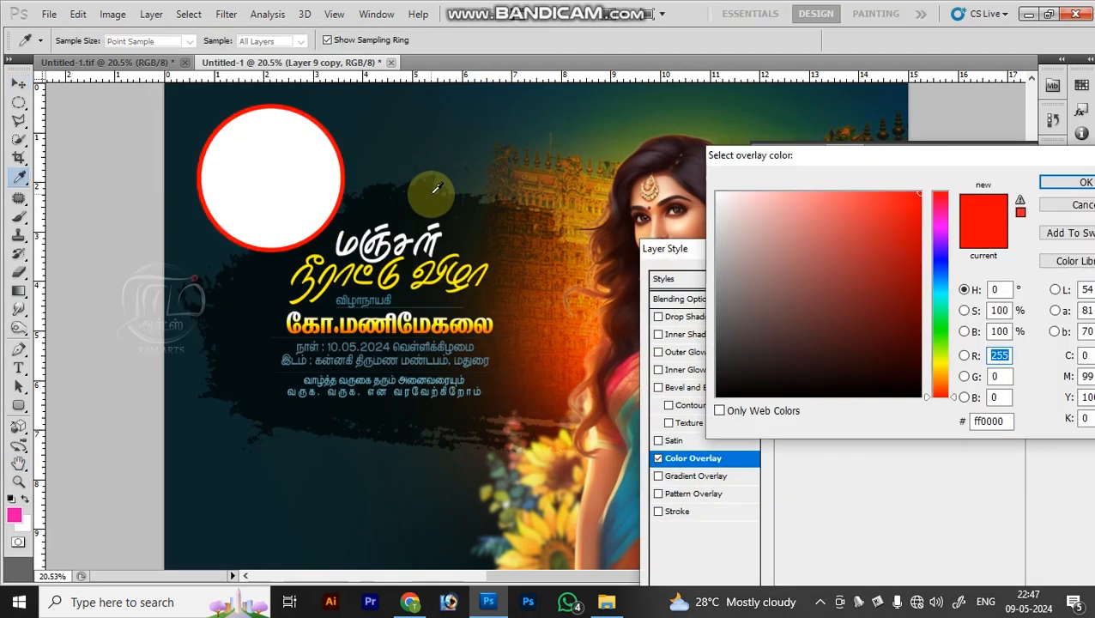
click(427, 188)
click(806, 356)
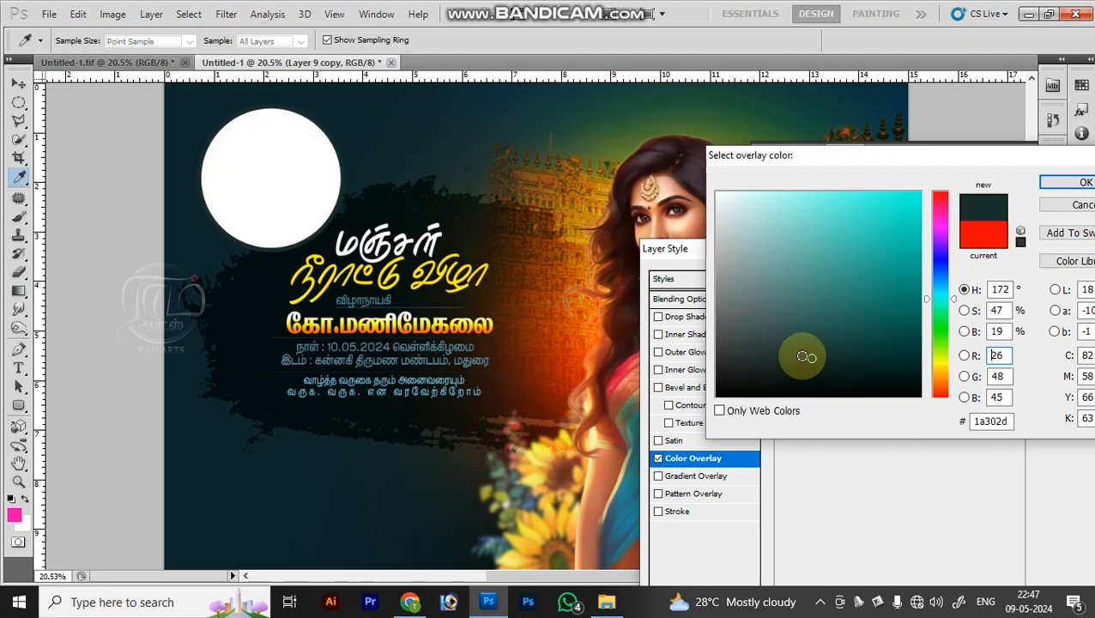
key(Return)
key(Return)
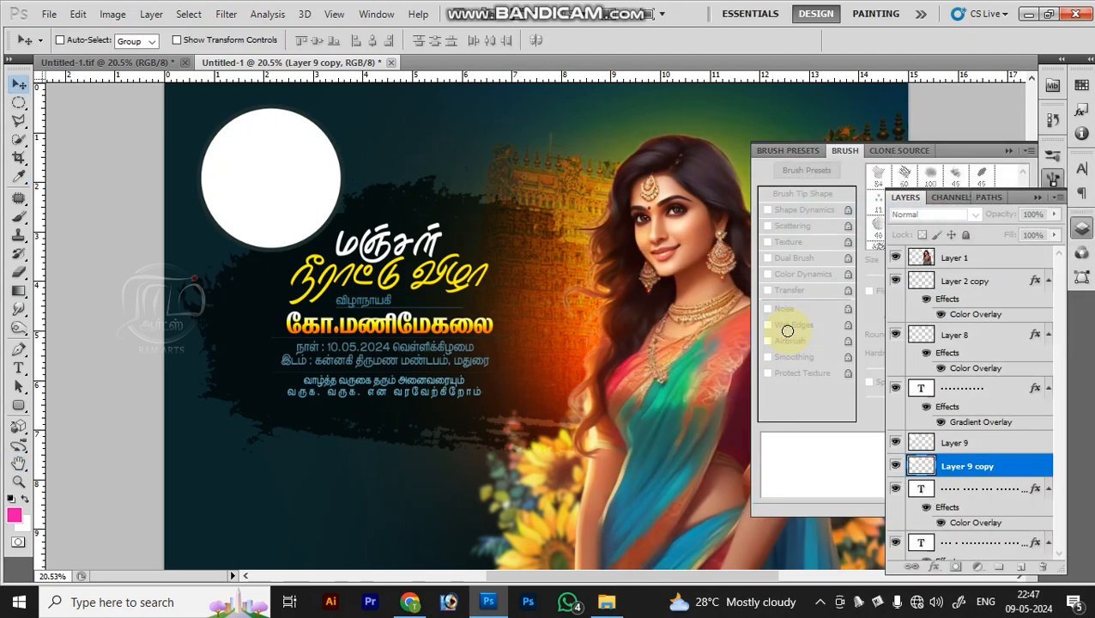
Duplicate the dark circle beneath itself and scale the new copy to 109.23%.
key(ctrl+[)
key(ctrl+t)
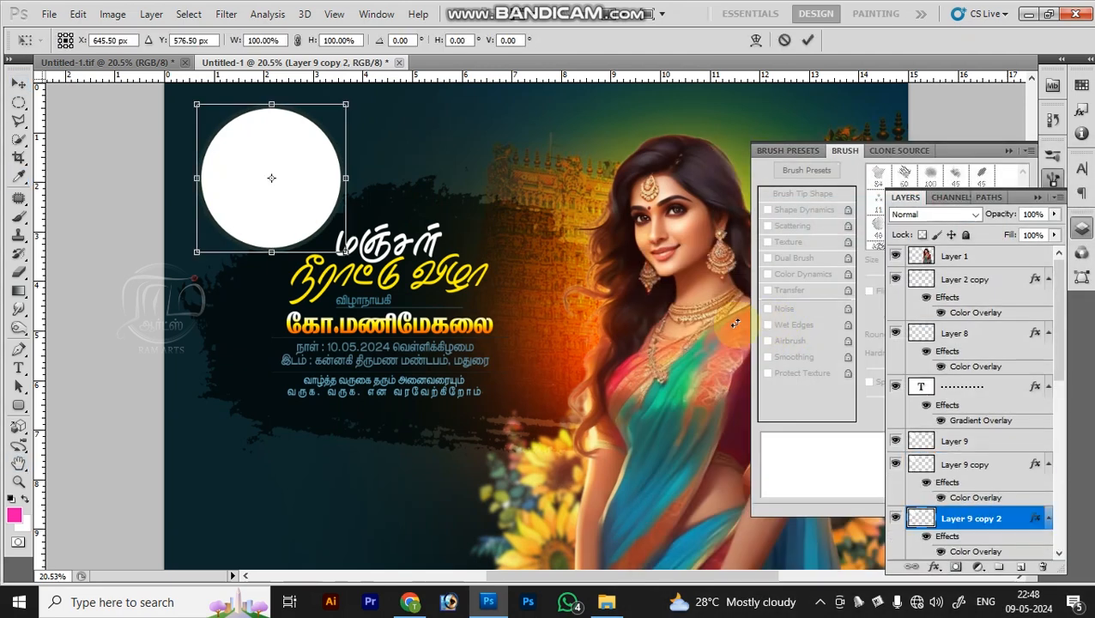
drag(345, 251, 353, 258)
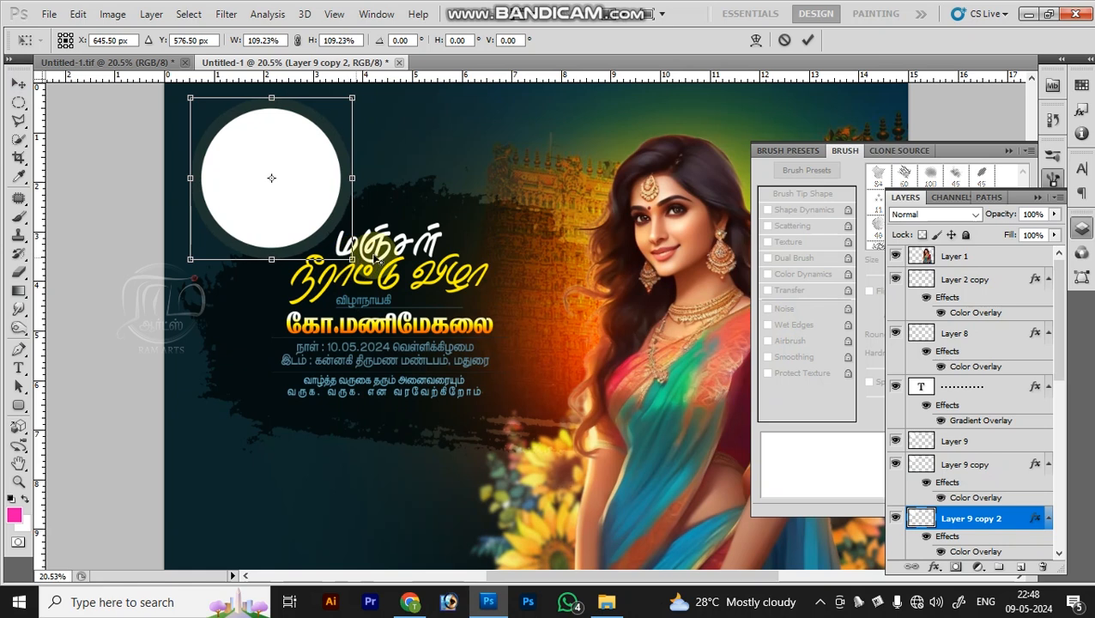
key(Return)
Change the outermost circle's Color Overlay to light aqua (a7f1e8).
key(alt+l)
key(y)
key(v)
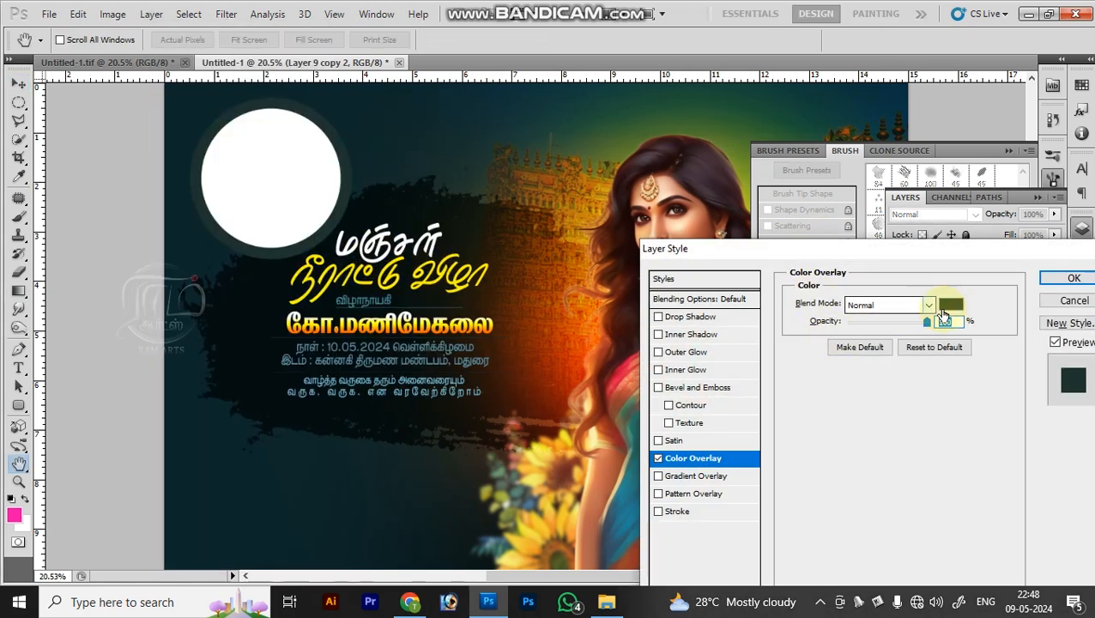
click(947, 307)
click(778, 202)
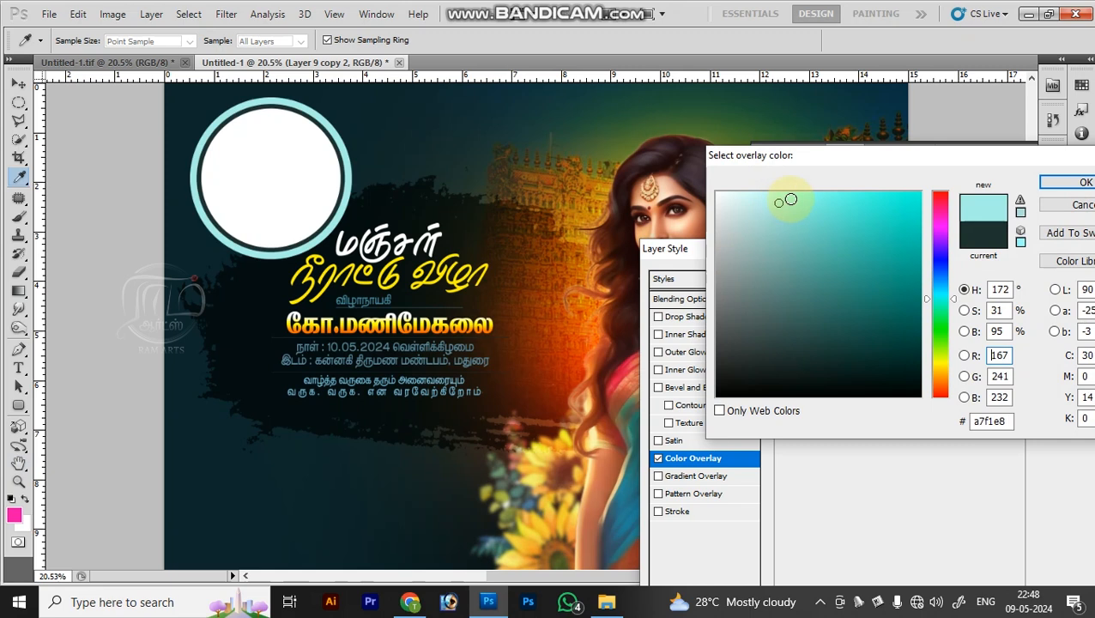
key(Return)
key(Return)
Shift the outer aqua circle slightly right so it forms a crescent behind the inner circles.
key(z)
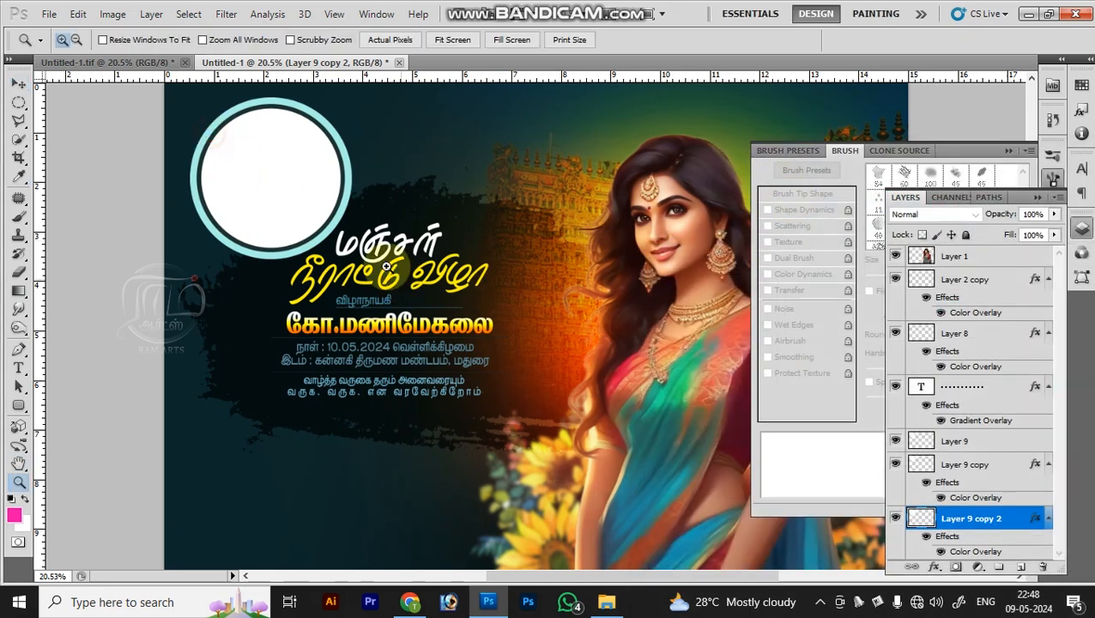
click(386, 265)
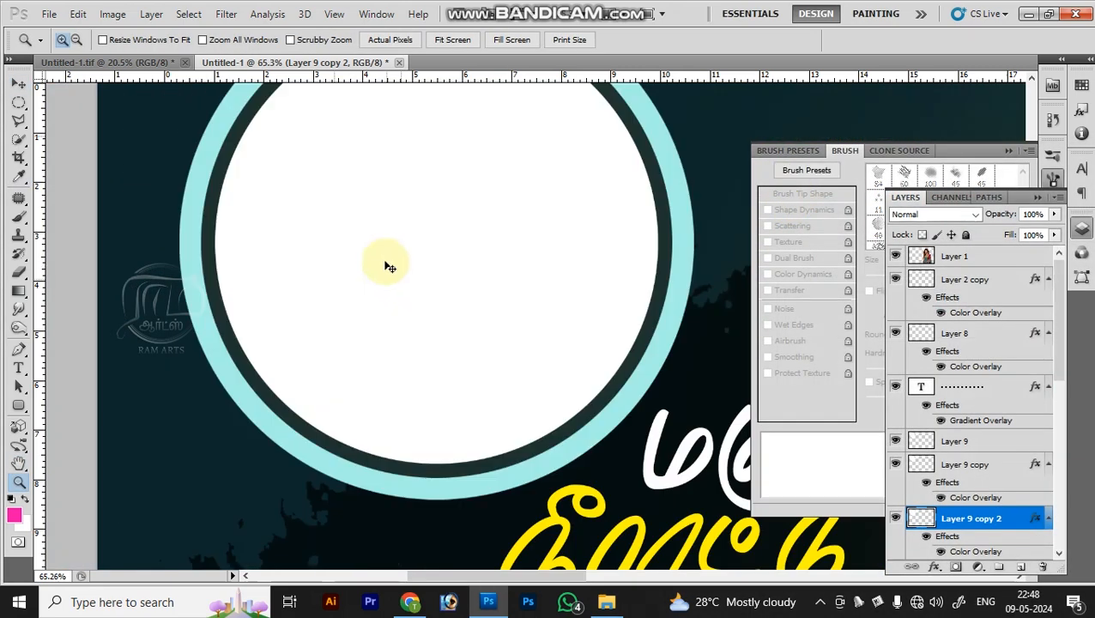
alt+click(389, 266)
key(v)
right_click(277, 249)
click(296, 256)
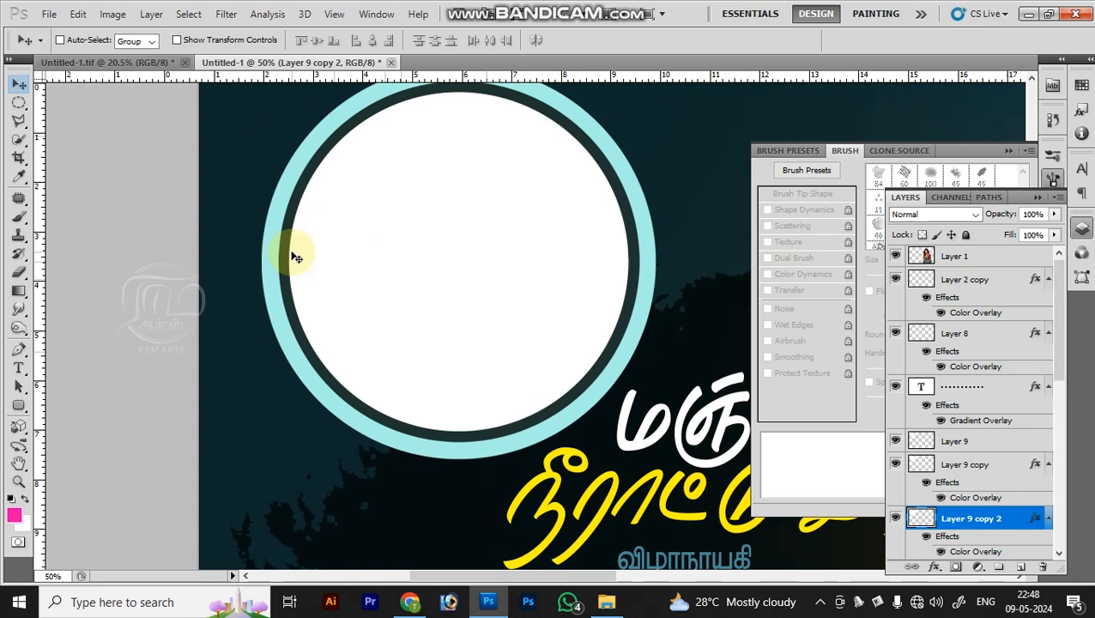
drag(291, 274, 323, 301)
key(ctrl+z)
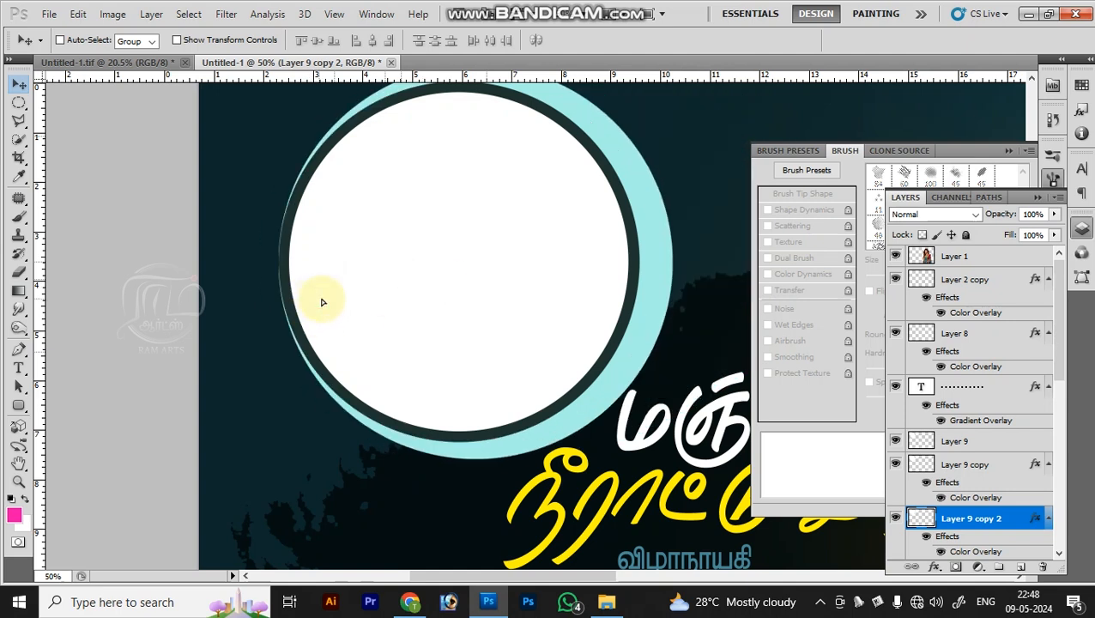
Select the dark teal circle and shift it slightly left behind the white circle.
right_click(292, 296)
click(369, 305)
drag(374, 293, 363, 293)
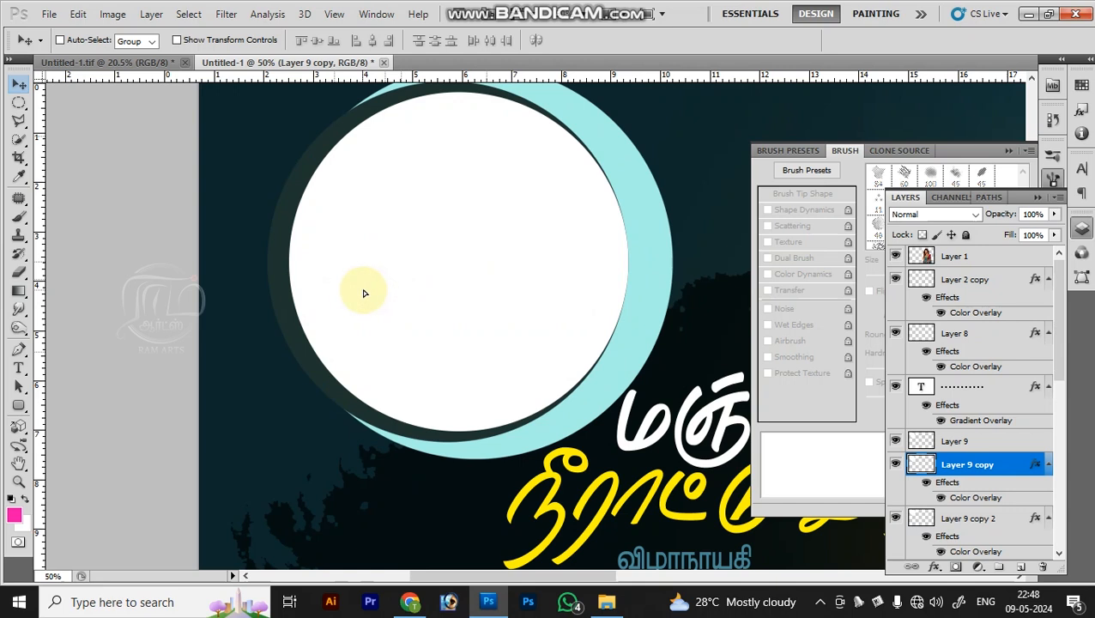
key(ctrl+z)
key(ctrl+z)
Add an 8 px outside Stroke to the dark teal circle, coloured with aqua sampled from the crescent.
key(alt+l)
key(Escape)
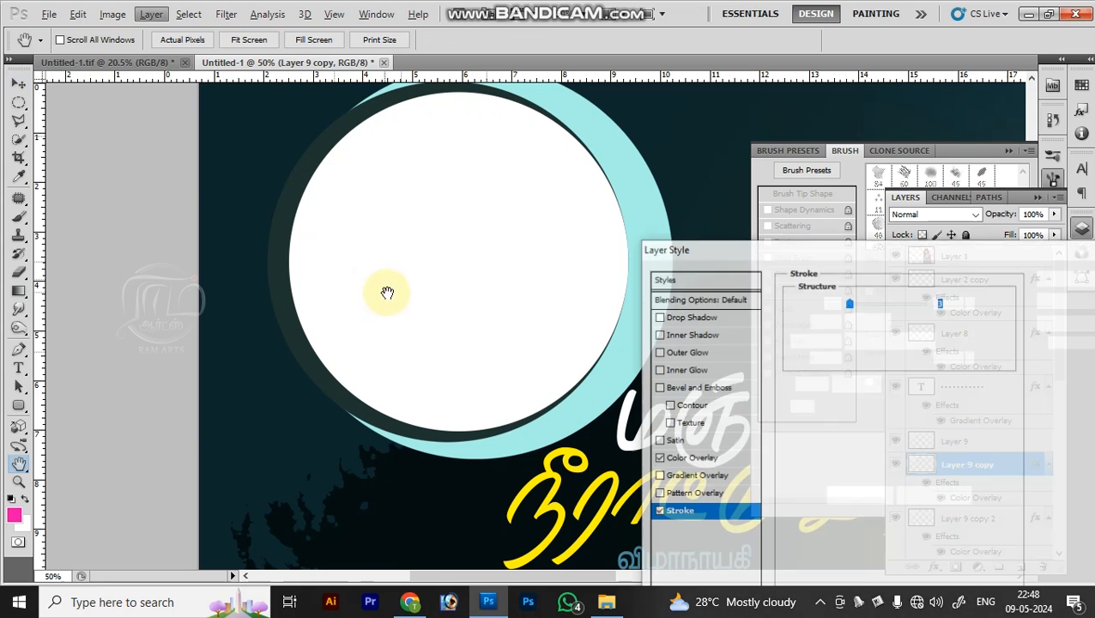
drag(848, 301, 855, 302)
click(831, 405)
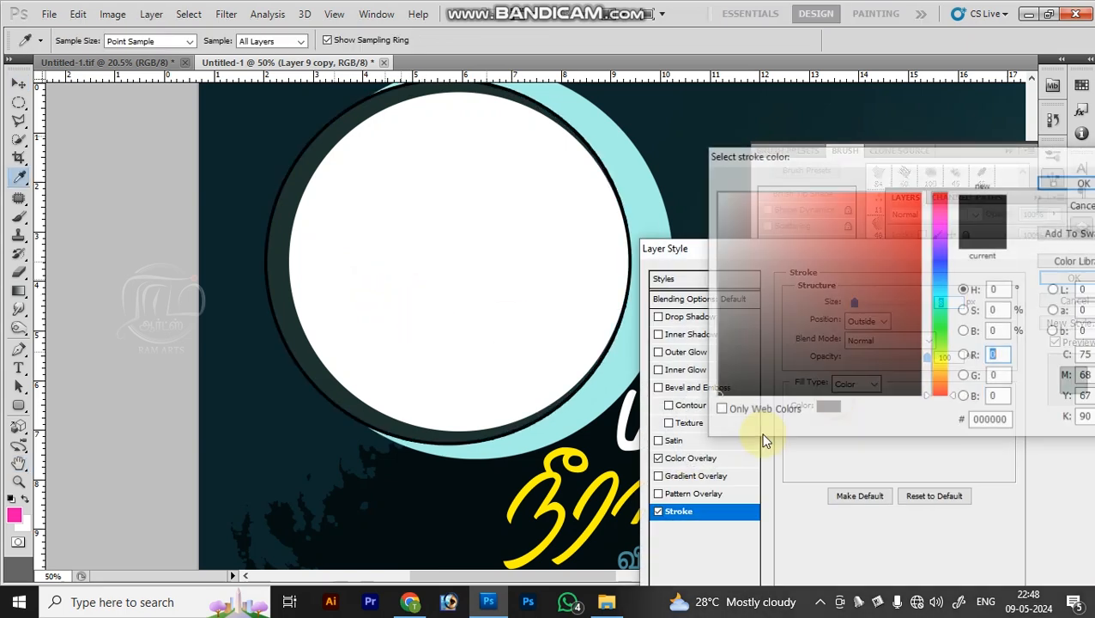
click(573, 396)
key(Return)
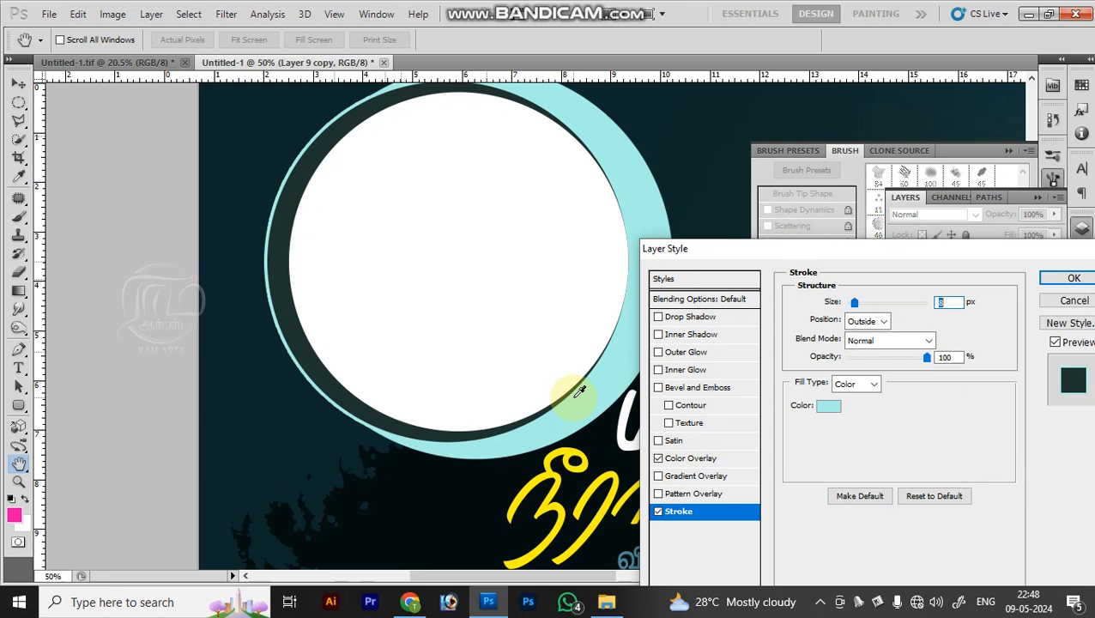
key(ctrl+minus)
key(Return)
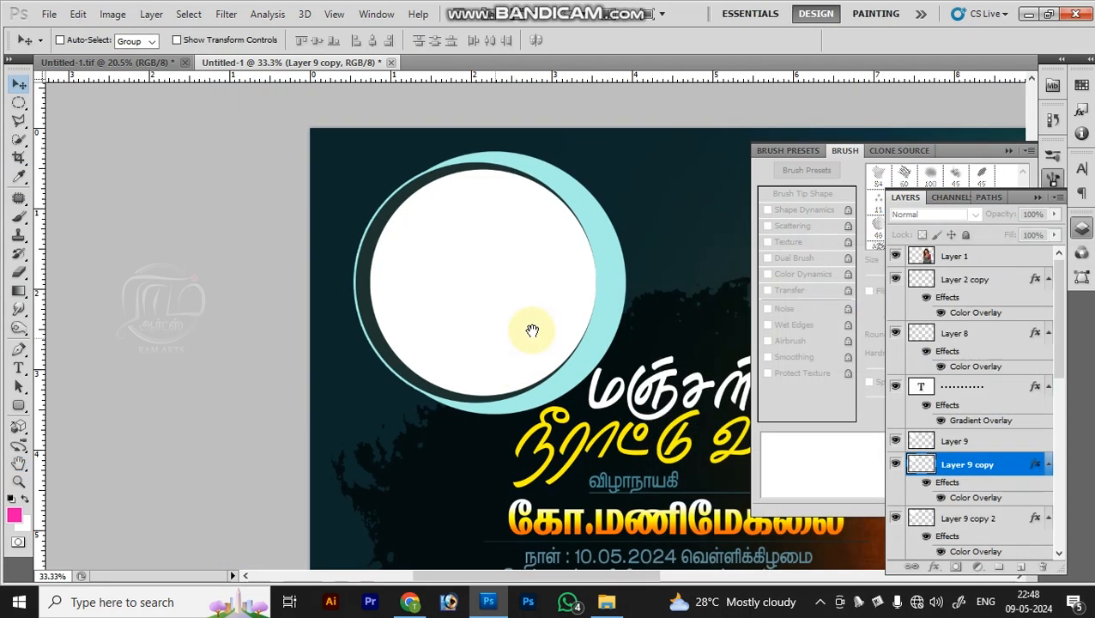
Nudge the white circle left to leave a dark rim on both sides.
right_click(522, 322)
click(526, 327)
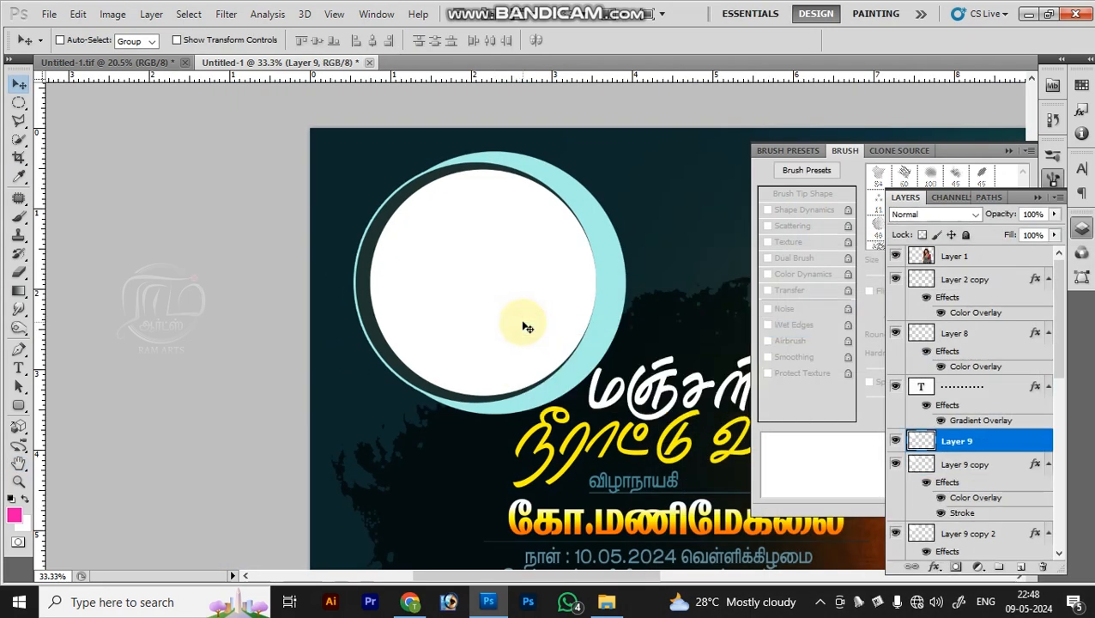
key(shift+Left)
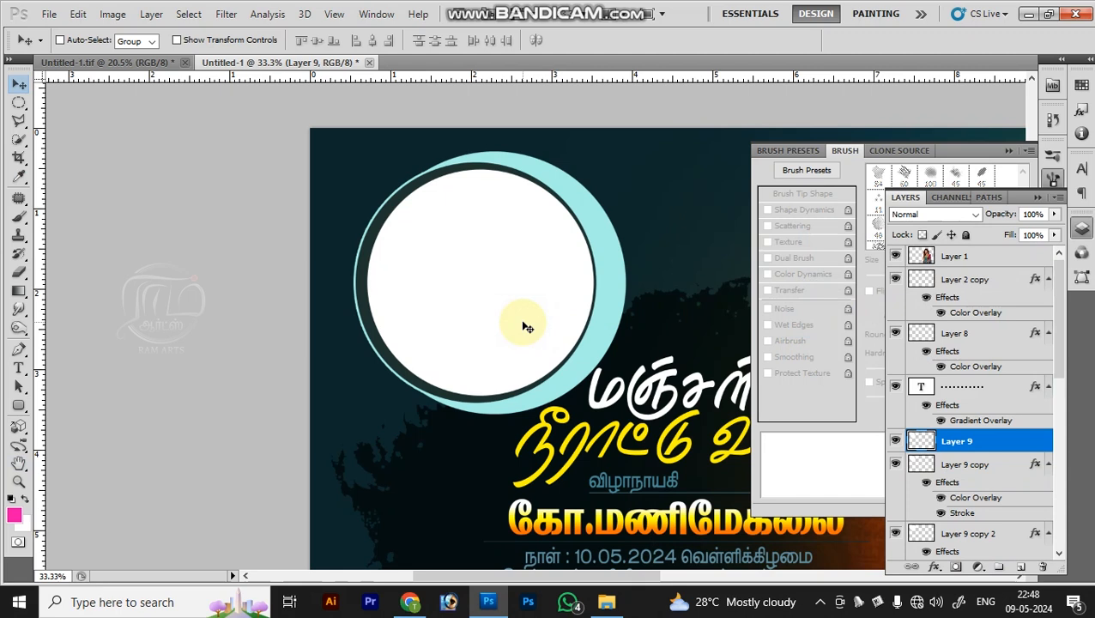
Select the white, dark and aqua circle layers together and merge them into one layer.
right_click(369, 302)
shift+click(419, 308)
right_click(602, 262)
shift+click(635, 288)
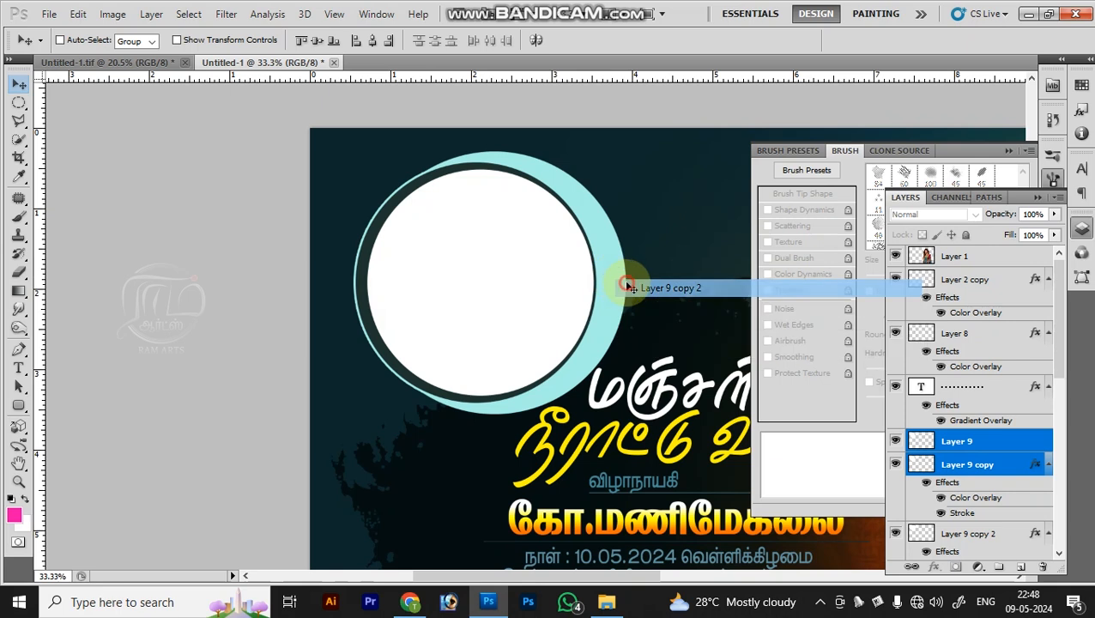
key(ctrl+e)
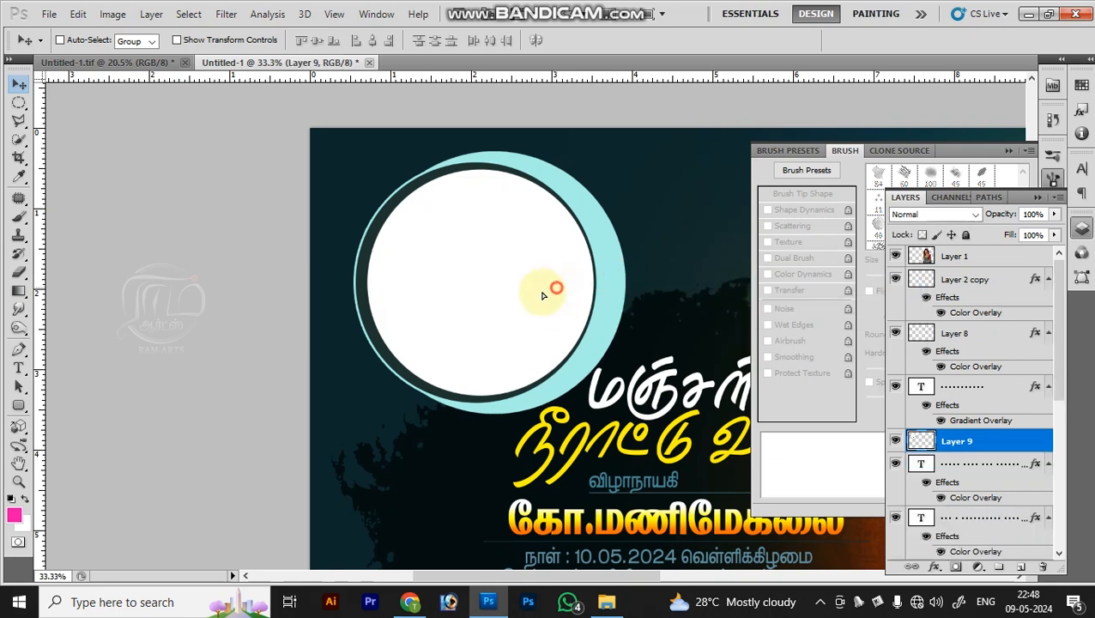
Move the merged circle frame slightly left and scale it down a little.
drag(567, 289, 538, 288)
key(ctrl+t)
drag(598, 152, 598, 156)
key(Return)
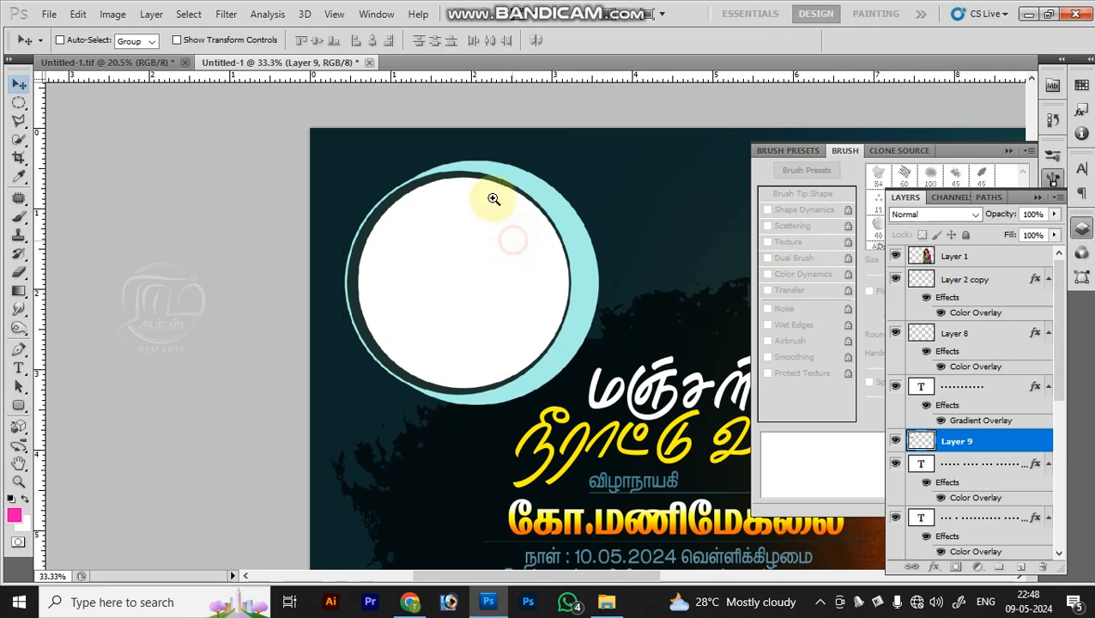
Scale the merged circle frame down slightly about its centre.
key(z)
key(ctrl+minus)
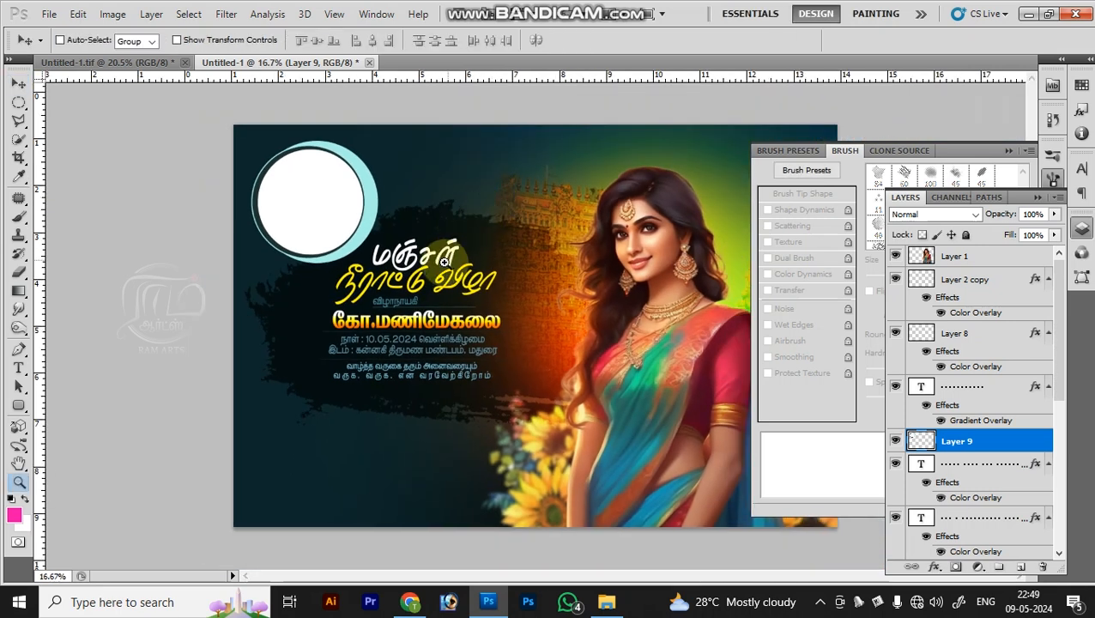
key(v)
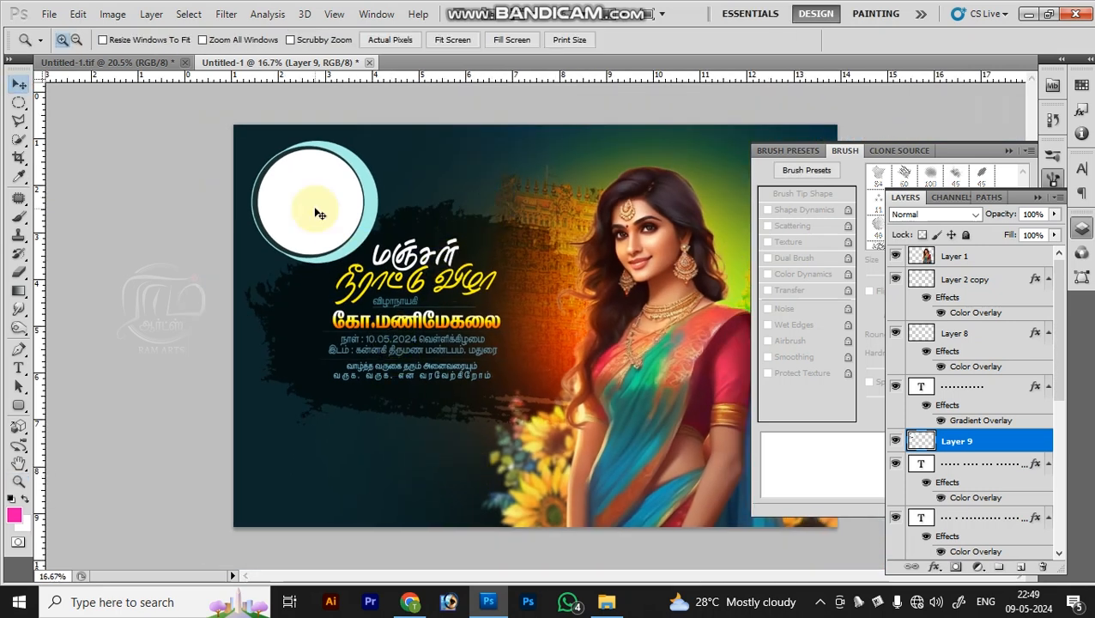
key(ctrl+t)
drag(377, 142, 373, 145)
key(Return)
Draw a rounded square path with a 0.5 corner radius below the event text and turn it into a selection.
key(u)
mouse_move(284, 392)
mouse_down()
mouse_move(391, 506)
mouse_move(368, 474)
mouse_up()
key(ctrl+z)
drag(341, 40, 243, 44)
text(0.5)
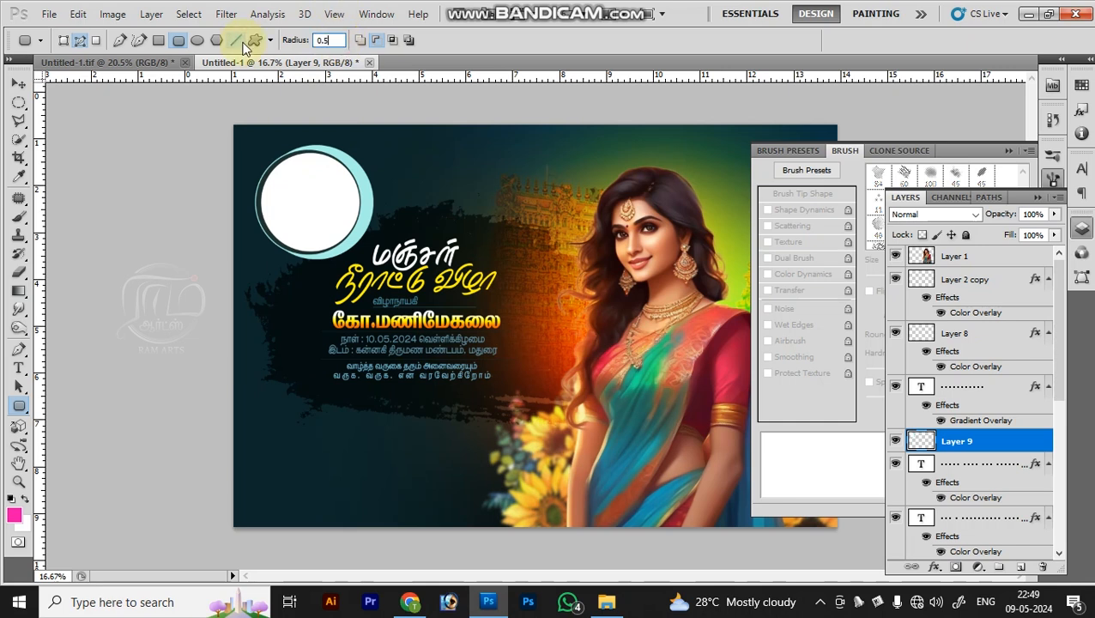
mouse_move(249, 395)
mouse_down()
mouse_move(346, 514)
mouse_move(365, 512)
mouse_move(342, 498)
mouse_up()
key(ctrl+Return)
key(v)
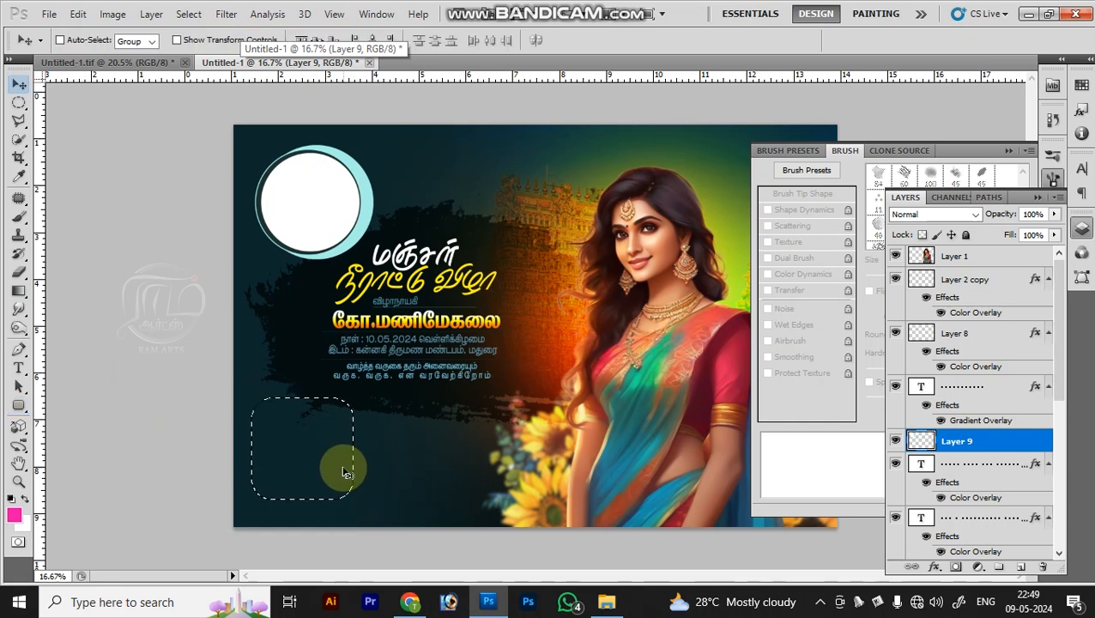
Fill the rounded square selection with white on a new layer and deselect.
key(ctrl+shift+n)
key(Return)
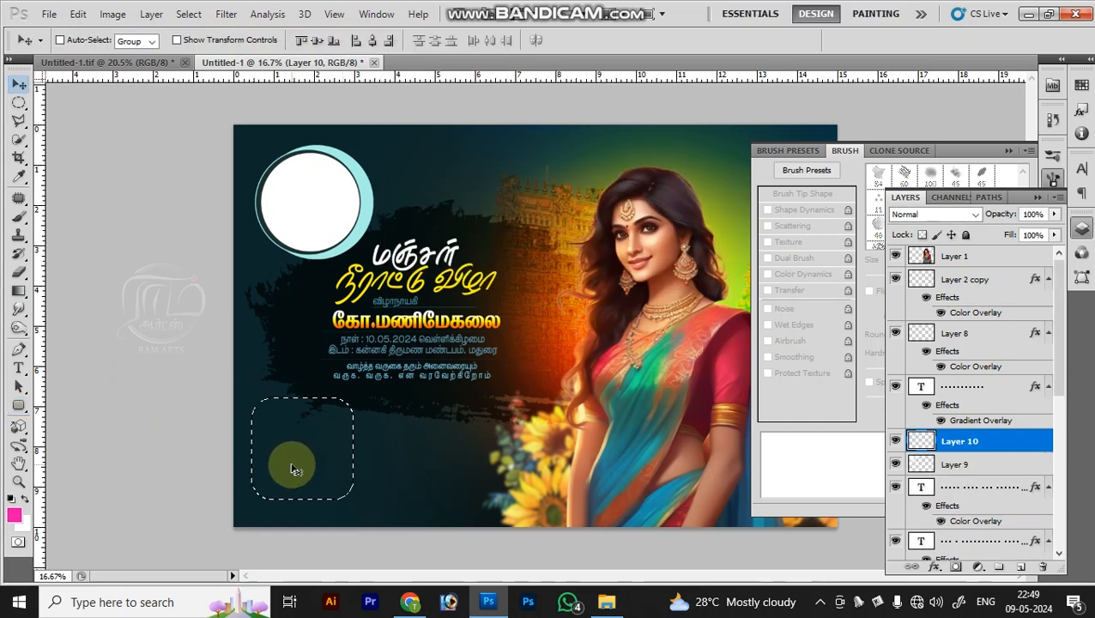
key(ctrl+BackSpace)
key(ctrl+d)
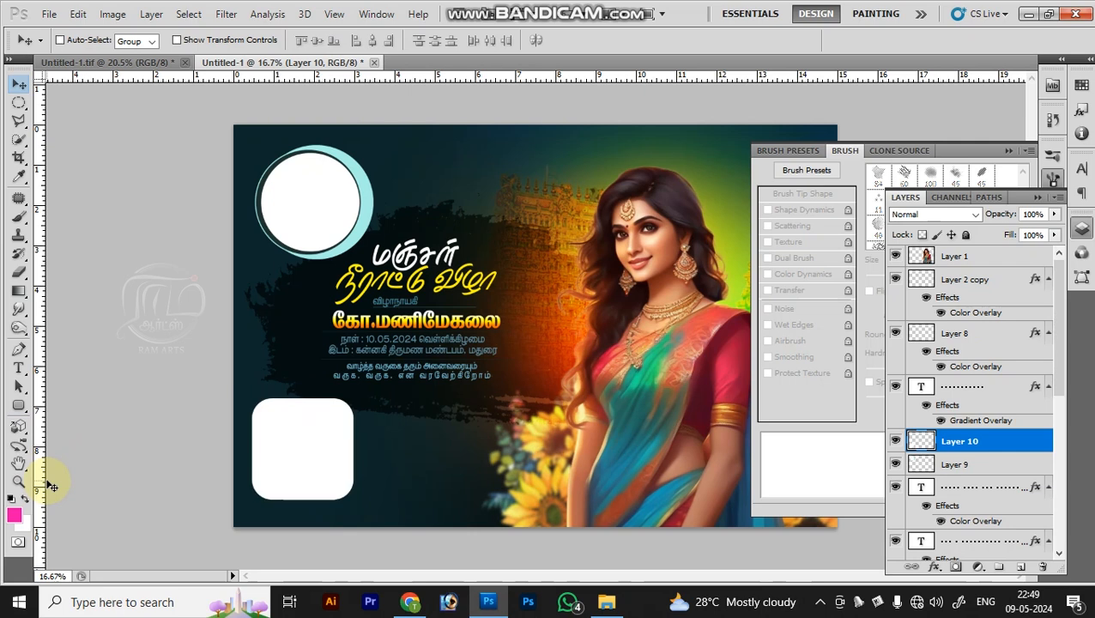
Duplicate the white rounded square and place the copy beside it with a narrow gap.
key(z)
drag(237, 333, 558, 591)
key(v)
drag(326, 371, 580, 363)
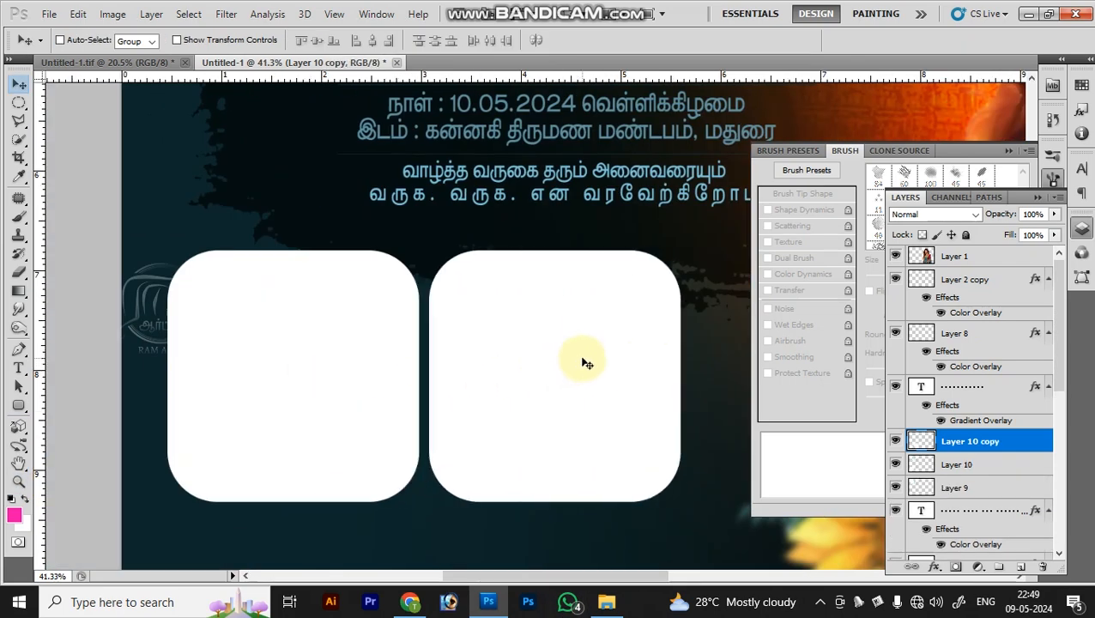
key(ctrl+0)
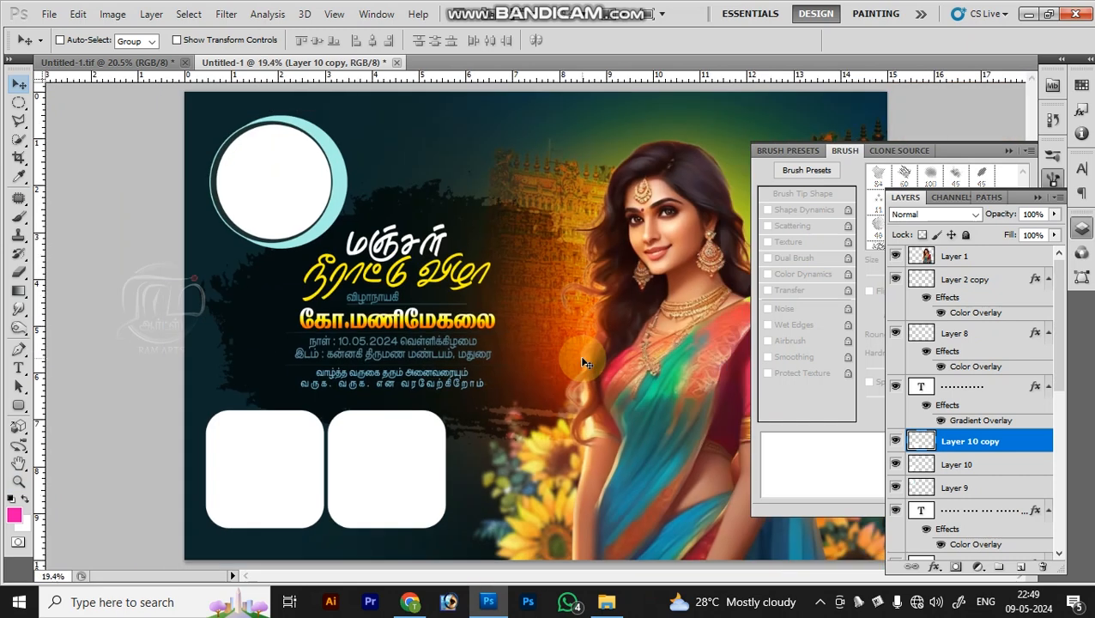
Select both white rounded squares and shift them together 70 px to the right.
right_click(291, 448)
shift+click(300, 457)
key(ctrl+t)
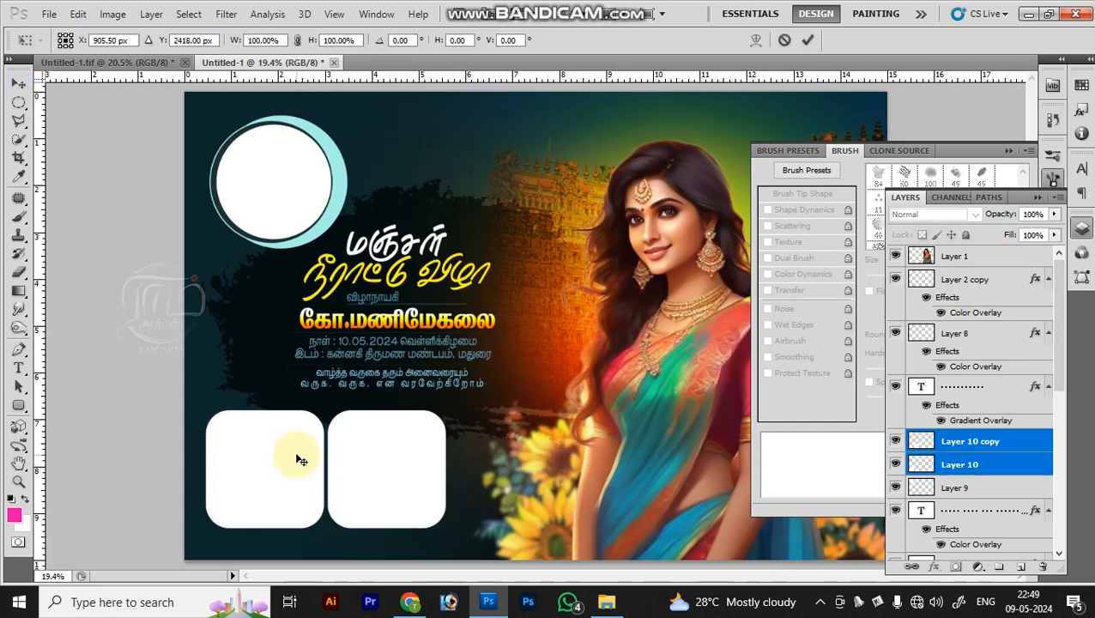
key(shift+Right)
key(shift+Right)
key(shift+Right)
key(shift+Right)
key(shift+Right)
key(shift+Right)
key(shift+Right)
key(shift+Right)
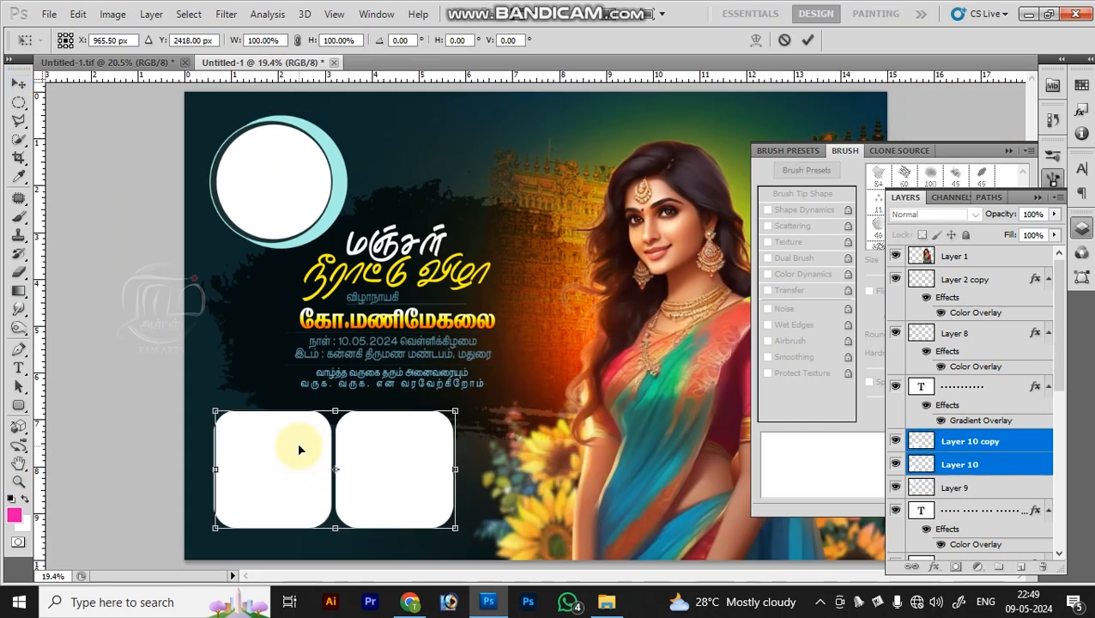
key(shift+Left)
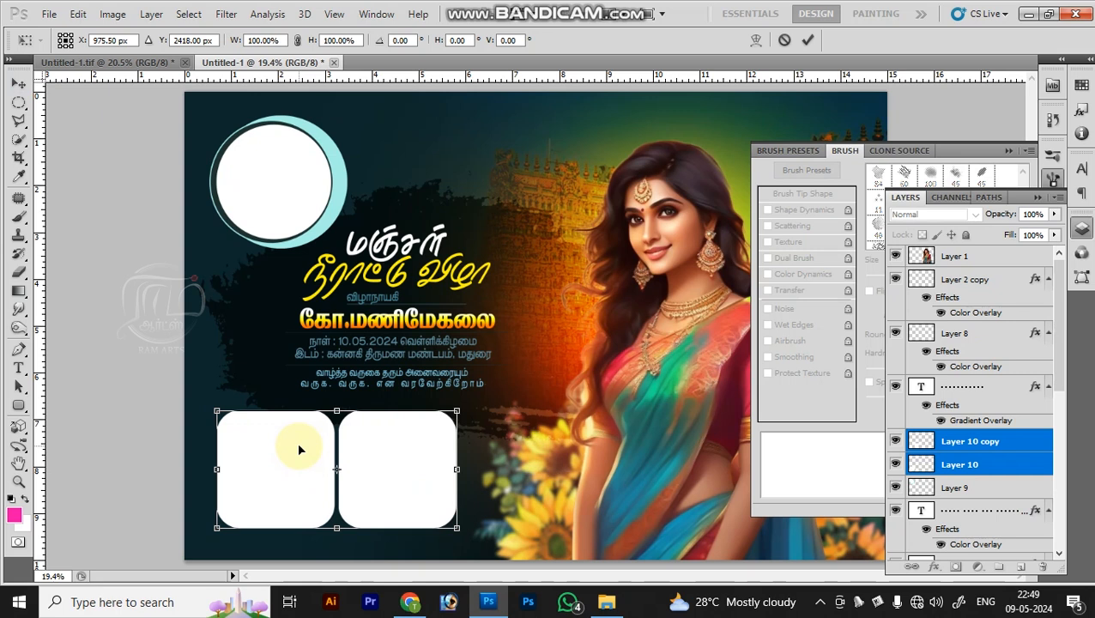
key(Return)
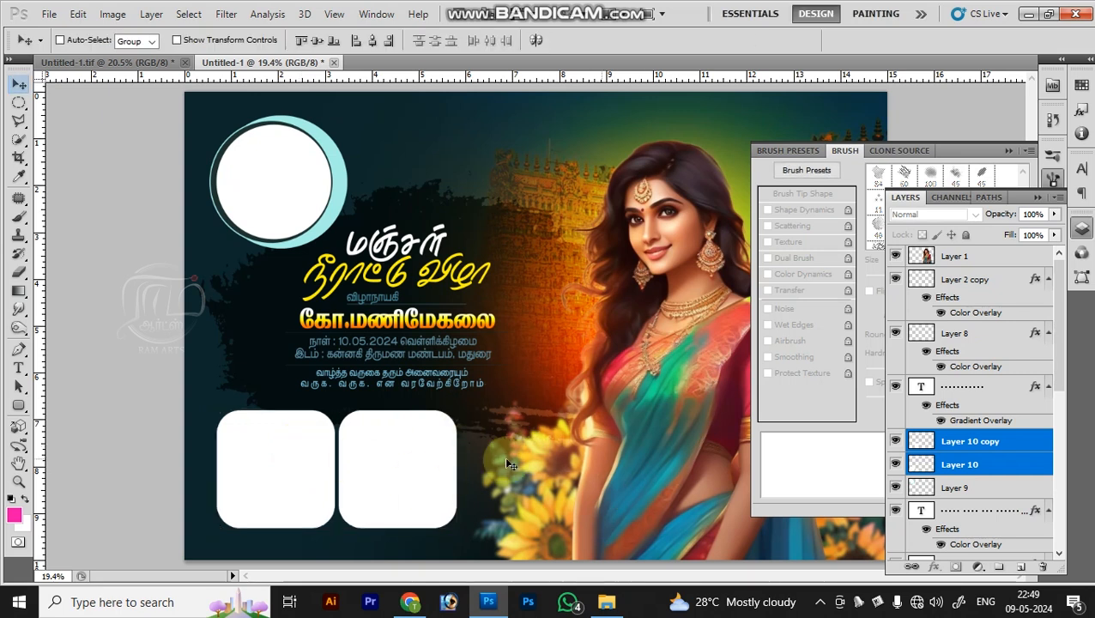
right_click(401, 477)
click(420, 477)
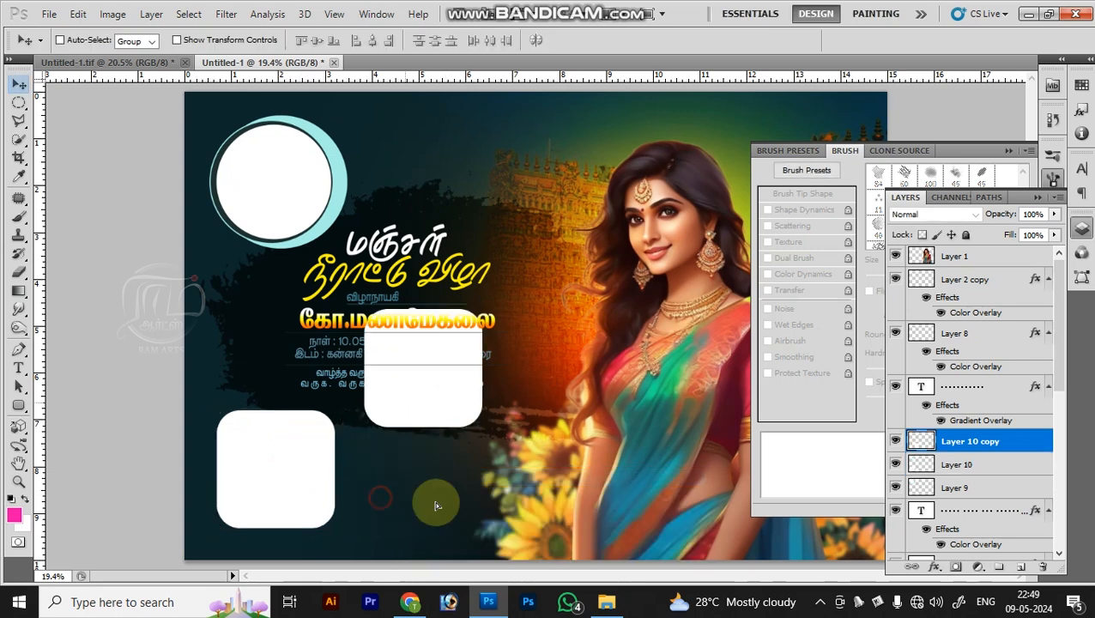
right_click(291, 456)
shift+click(290, 466)
drag(286, 464, 347, 461)
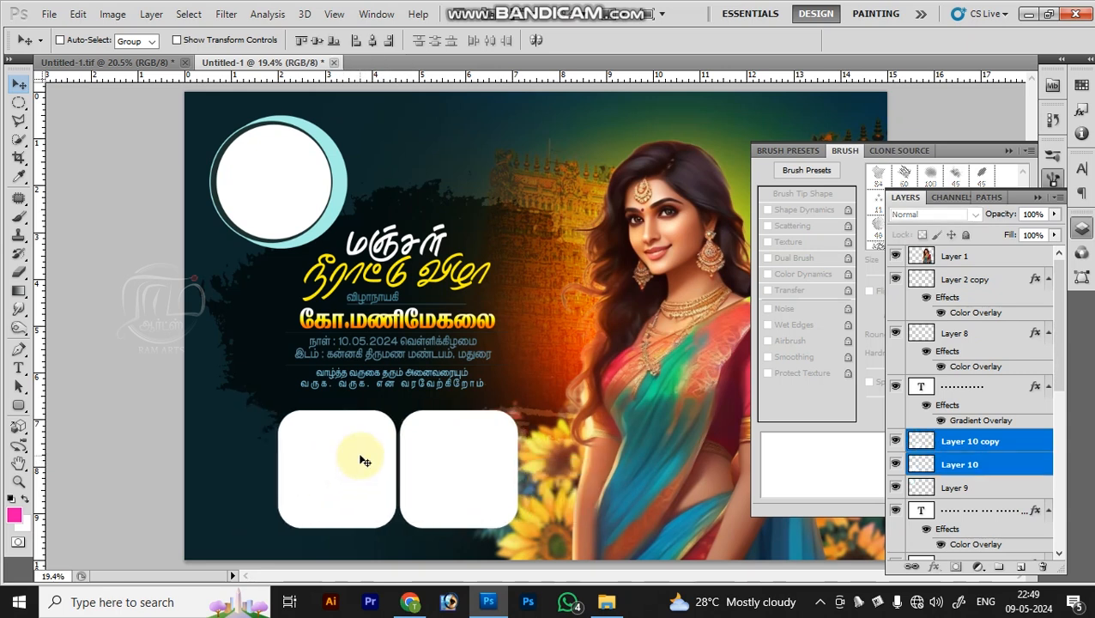
key(ctrl+z)
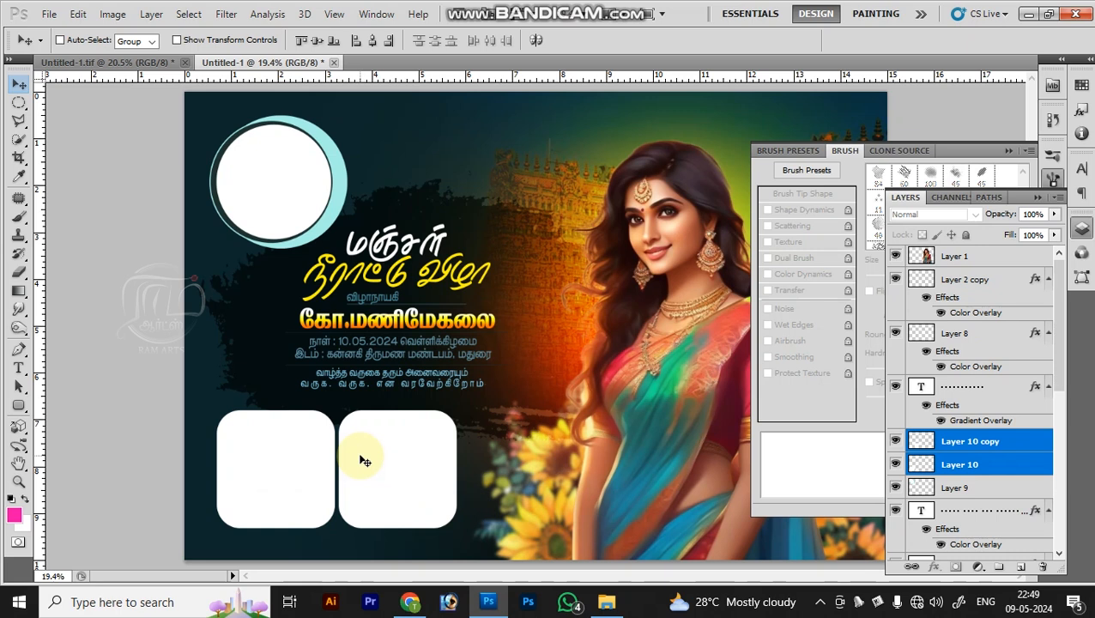
Nudge both white rounded squares slightly up and right, and hide the panels to view the whole banner.
key(shift+Up)
key(shift+Up)
key(shift+Up)
key(shift+Right)
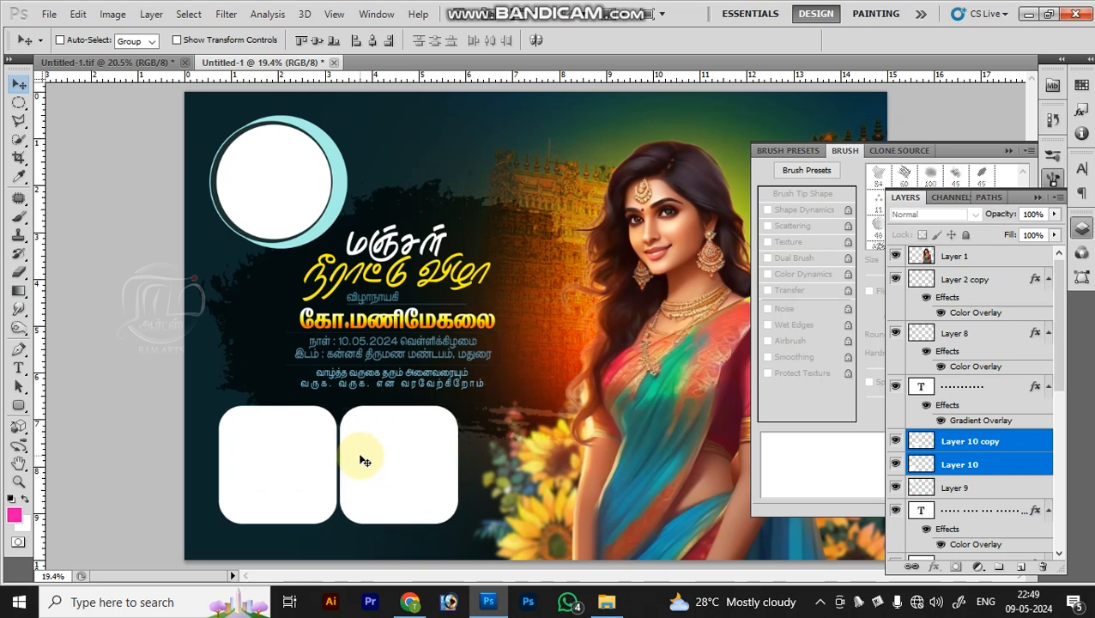
key(Tab)
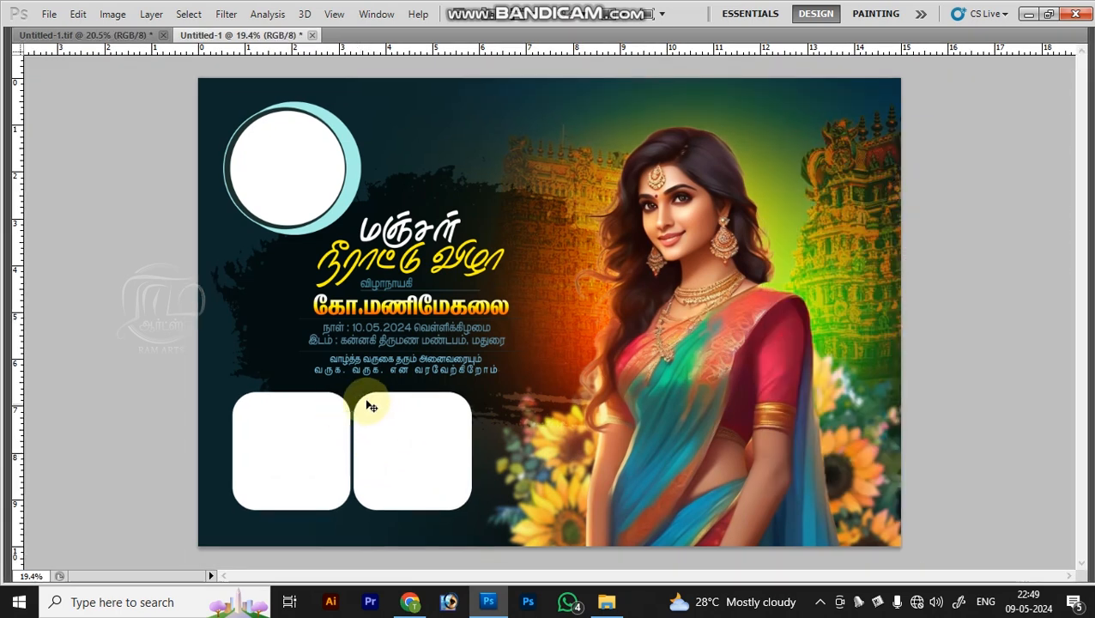
key(ctrl+minus)
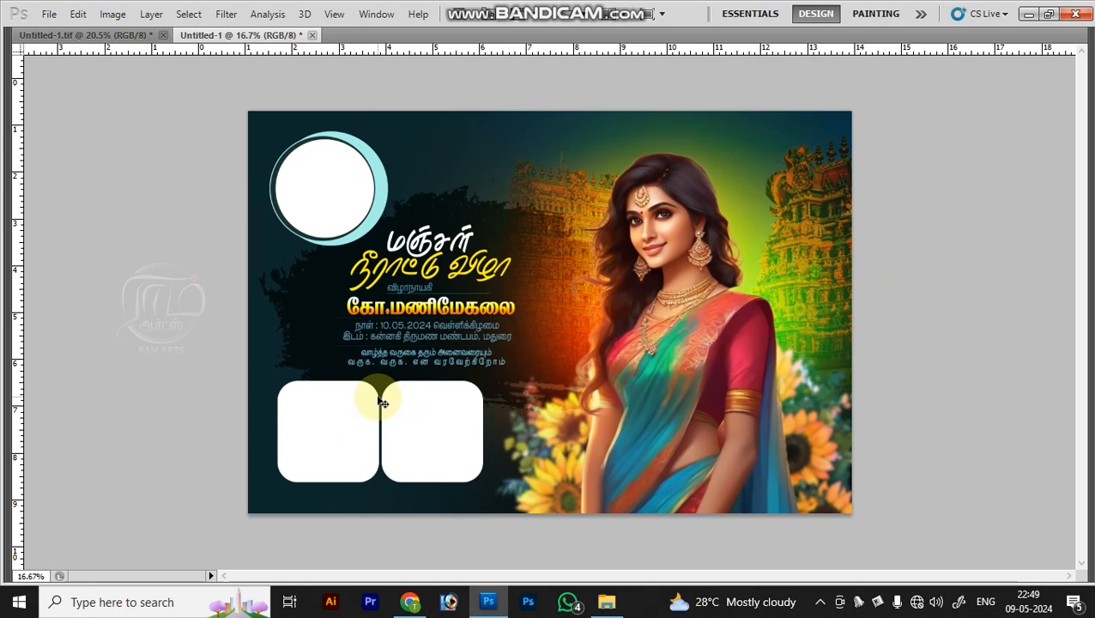
key(ctrl+plus)
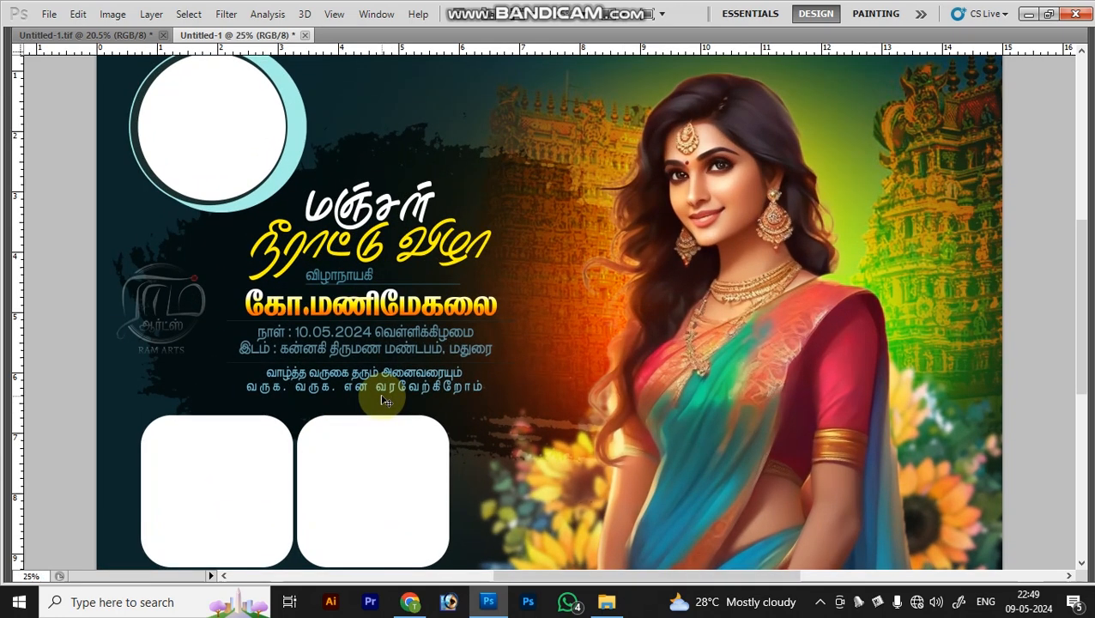
key(ctrl+minus)
key(ctrl+plus)
key(ctrl+minus)
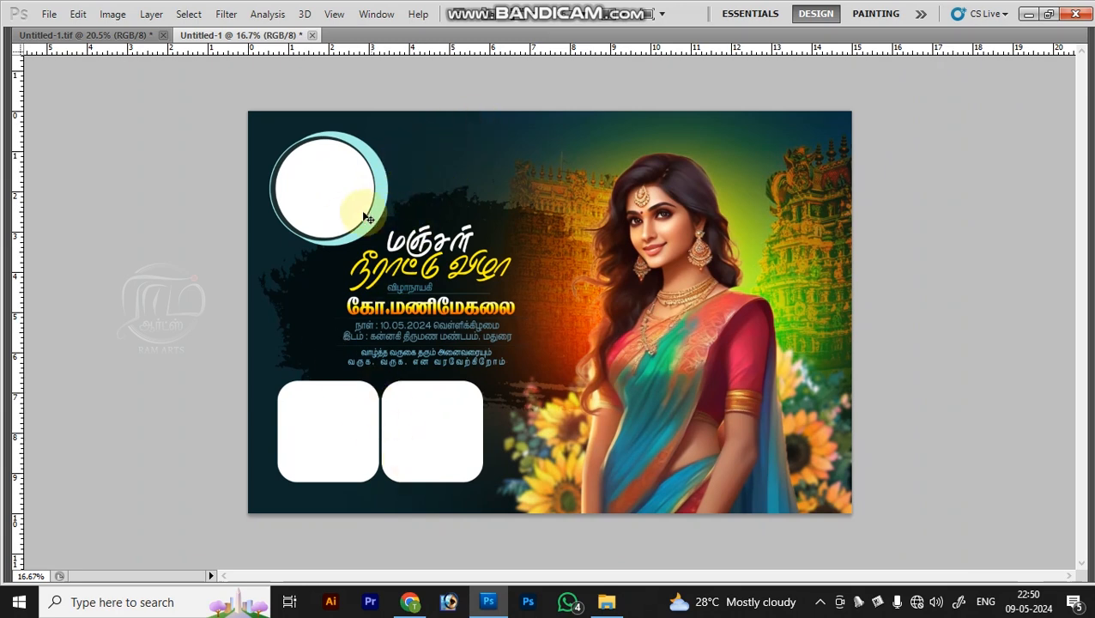
Switch to Chrome and search Google for a sky background.
key(alt+Tab)
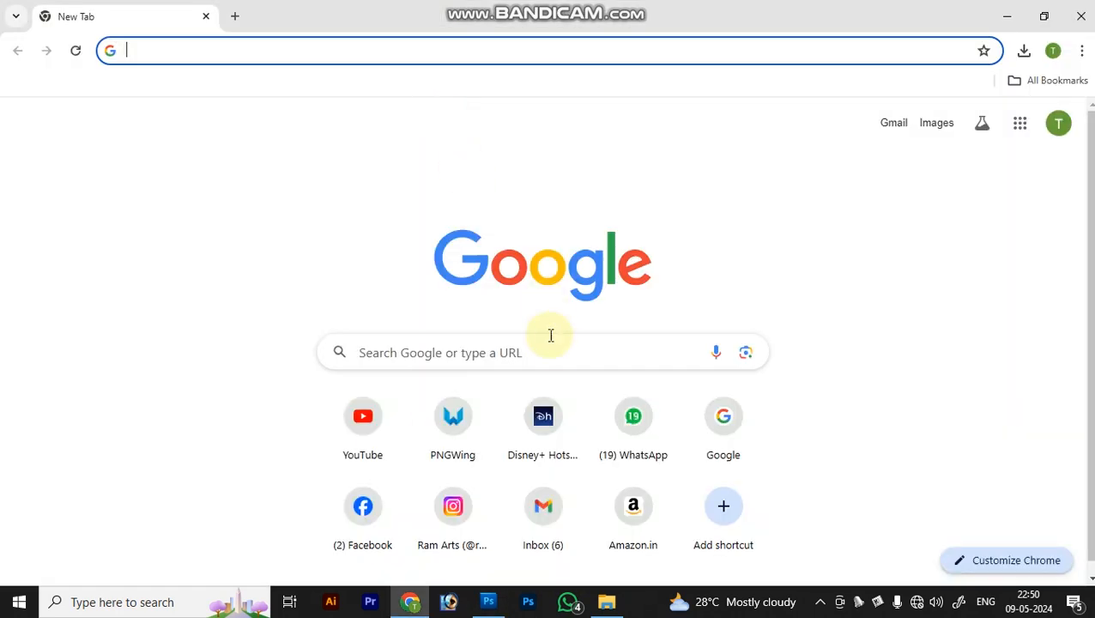
click(556, 342)
text(s)
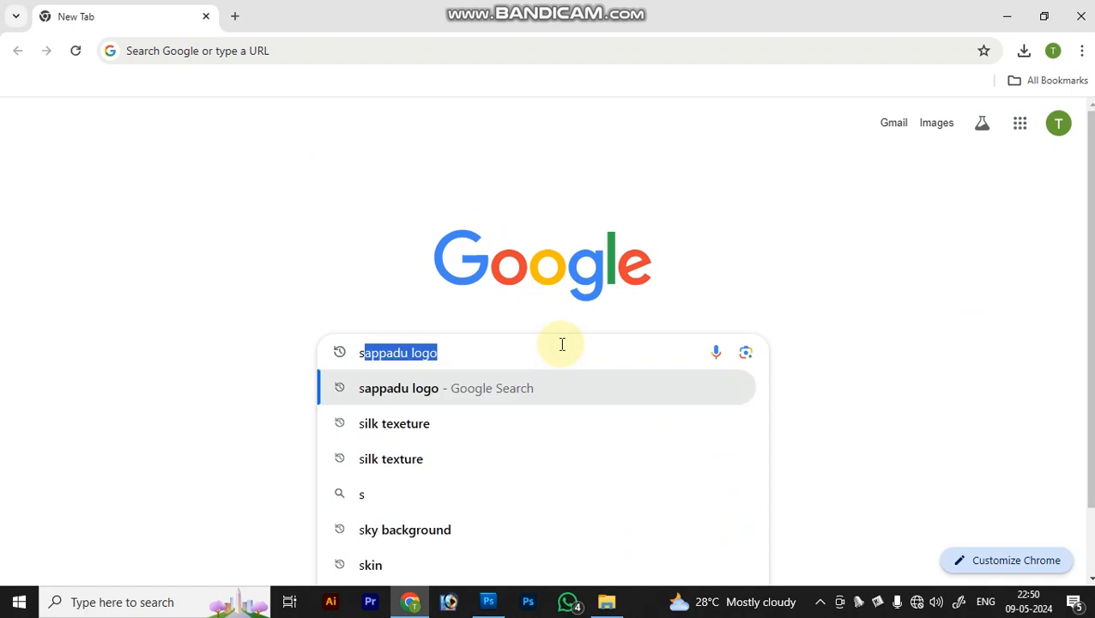
text(ky ba)
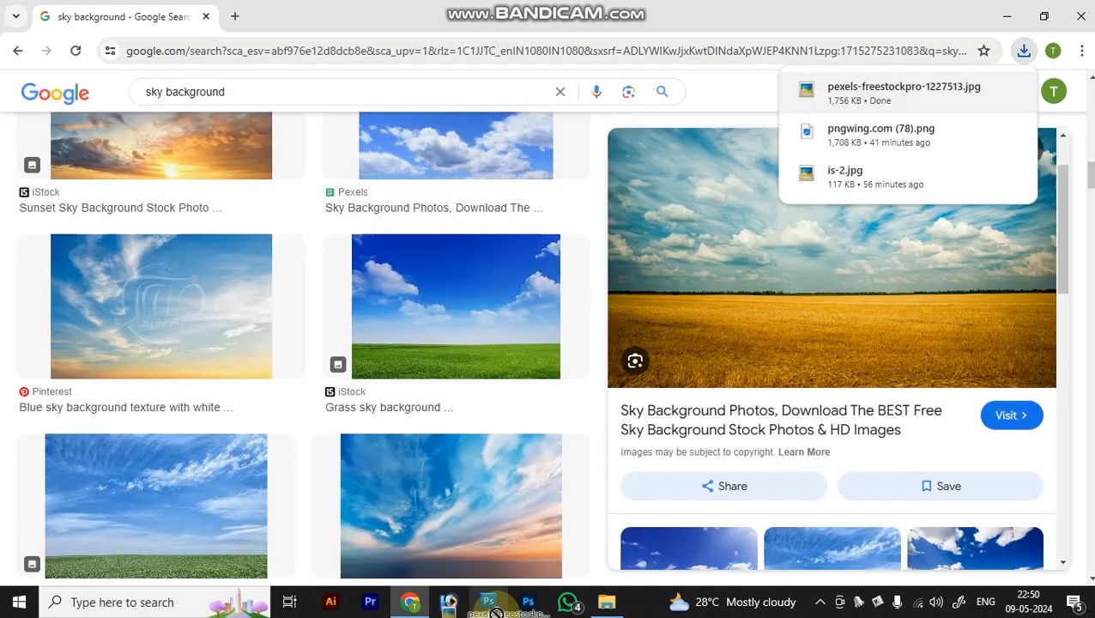
Place the downloaded pexels-freestockpro-1227513.jpg sky photo into the Photoshop banner and send its layer behind the text, frames, temple and brush stroke.
drag(496, 613, 496, 216)
drag(508, 290, 495, 256)
key(Return)
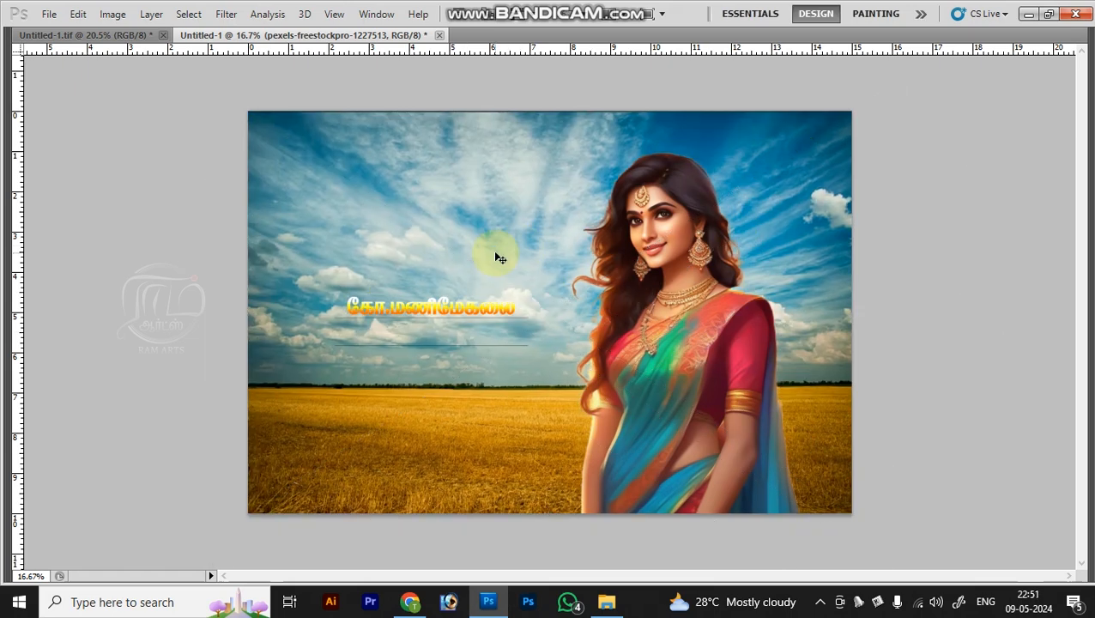
key(ctrl+shift+[)
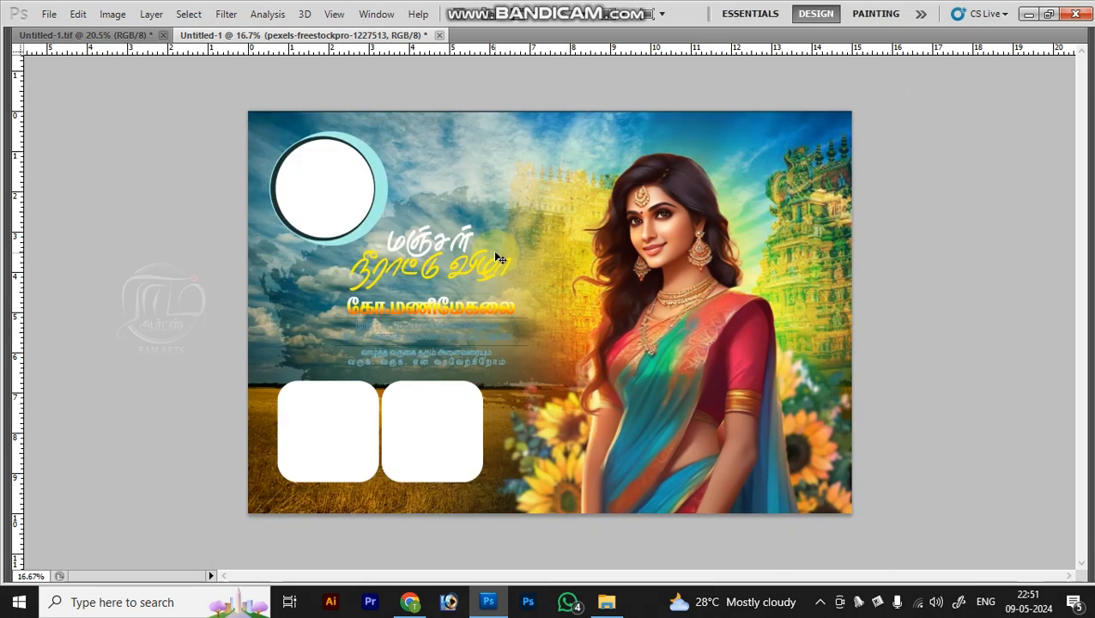
Cycle the sky photo layer through the blend modes until its clouds blend subtly into the dark teal background.
key(shift+minus)
key(shift+minus)
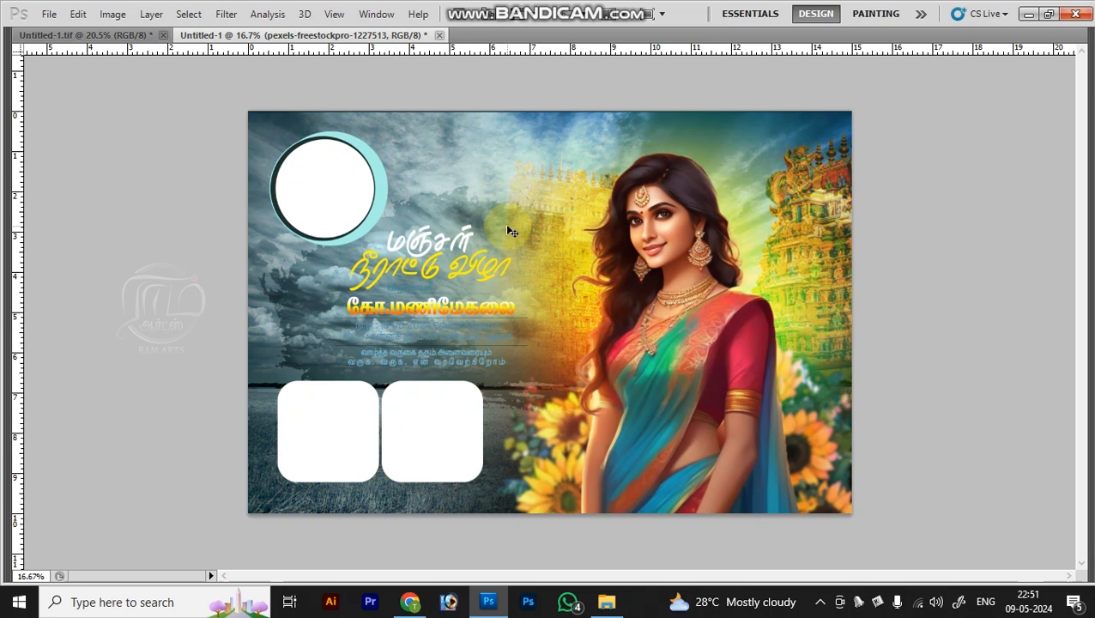
key(shift+minus)
key(shift+minus)
key(shift+minus)
key(shift+minus)
key(shift+minus)
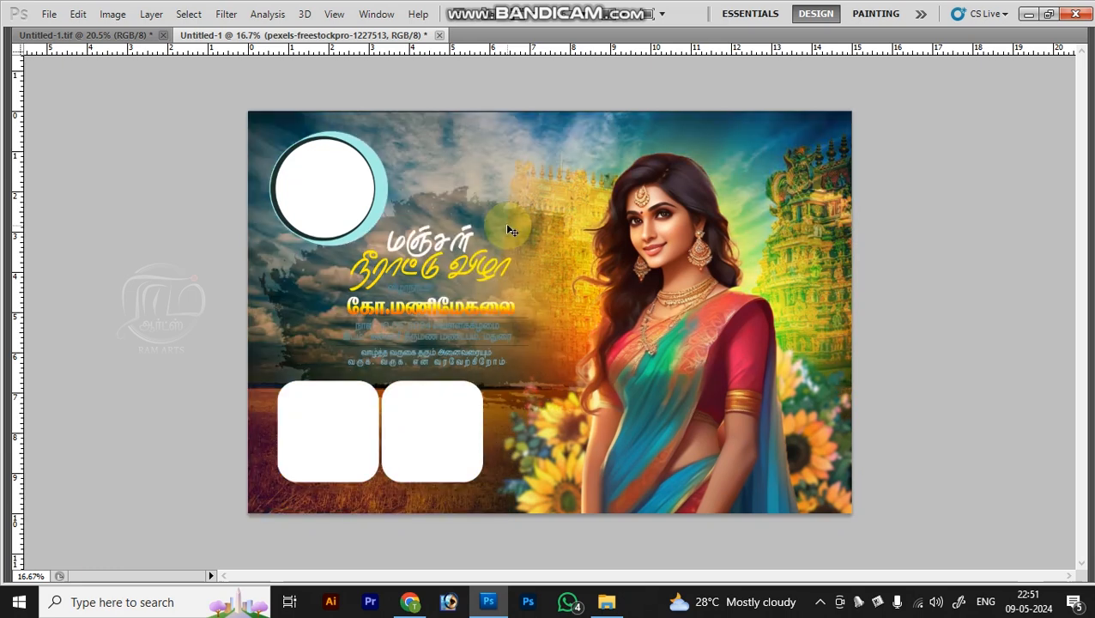
key(shift+minus)
key(shift+minus)
key(shift+minus)
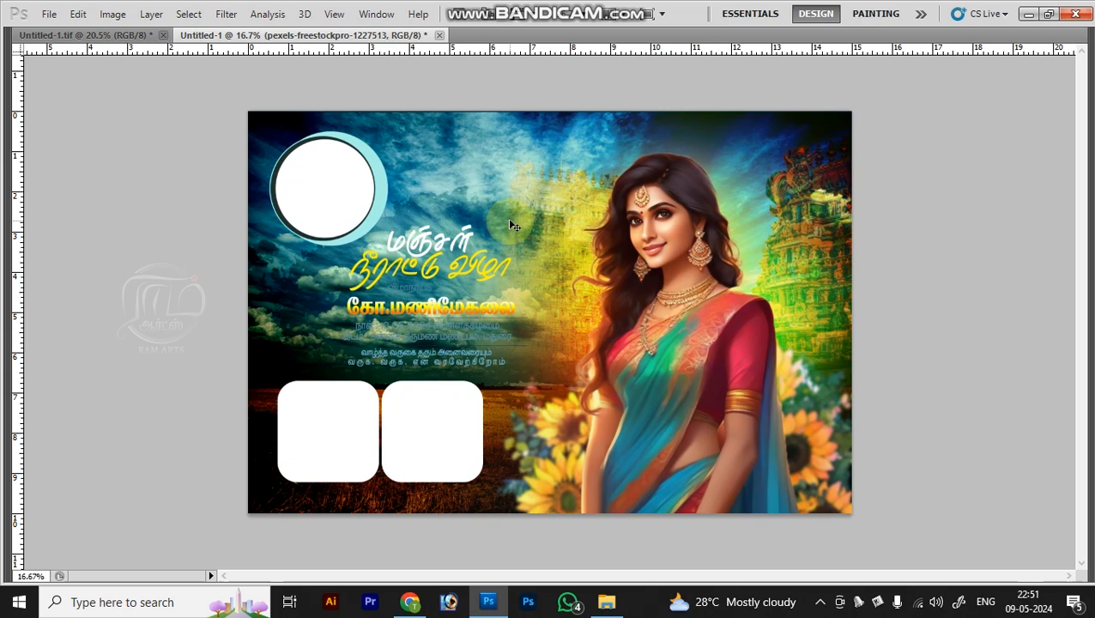
key(shift+minus)
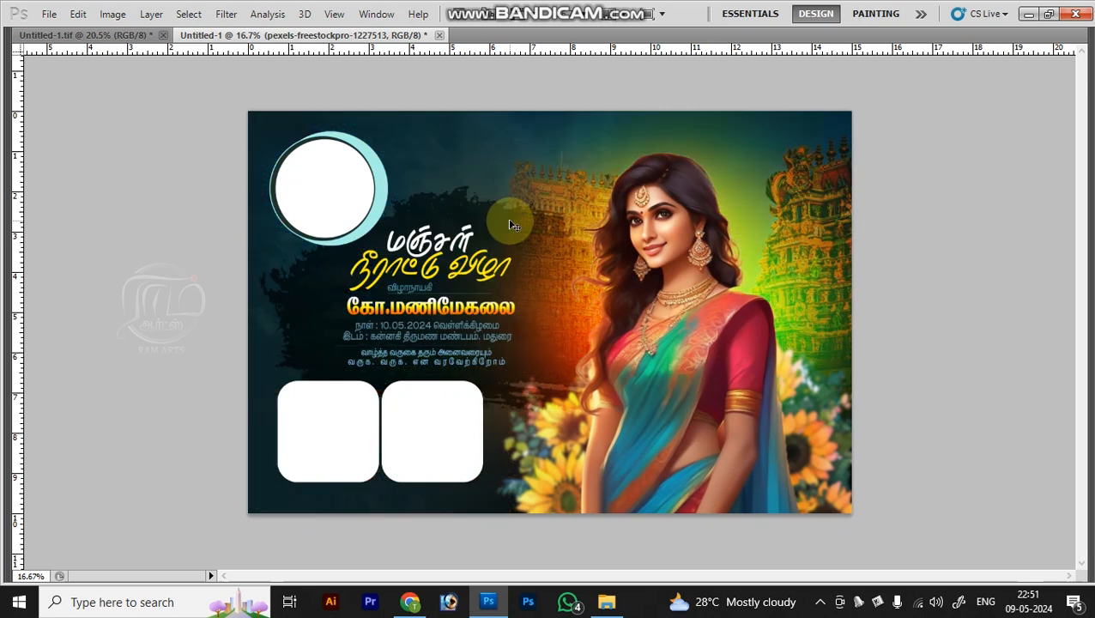
key(shift+minus)
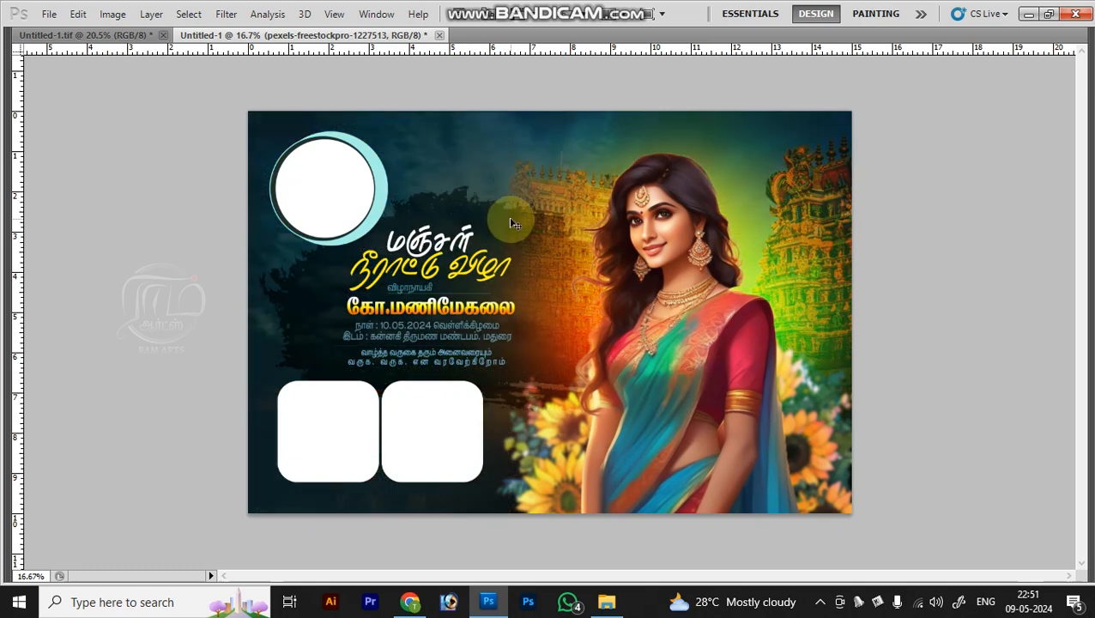
key(shift+minus)
key(shift+minus)
key(shift+minus)
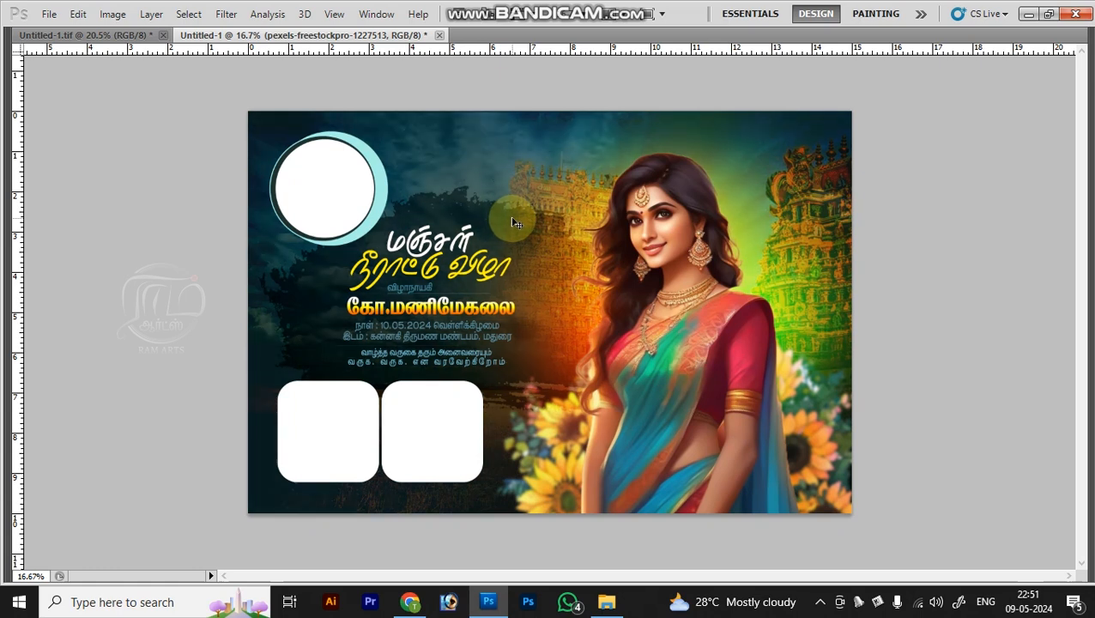
key(shift+minus)
key(ctrl+minus)
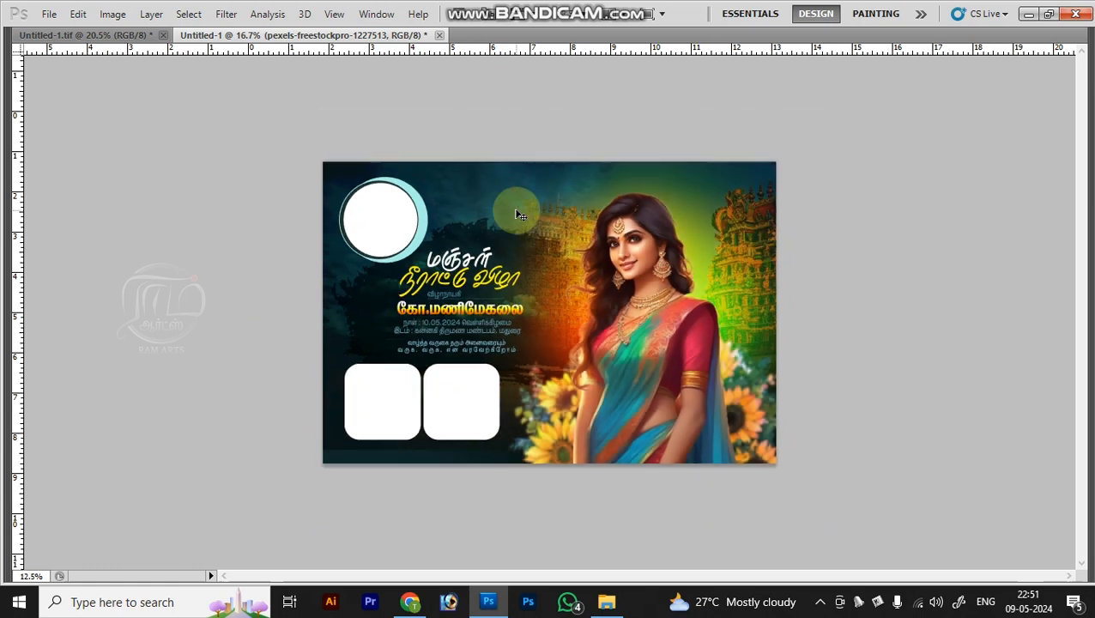
key(ctrl+0)
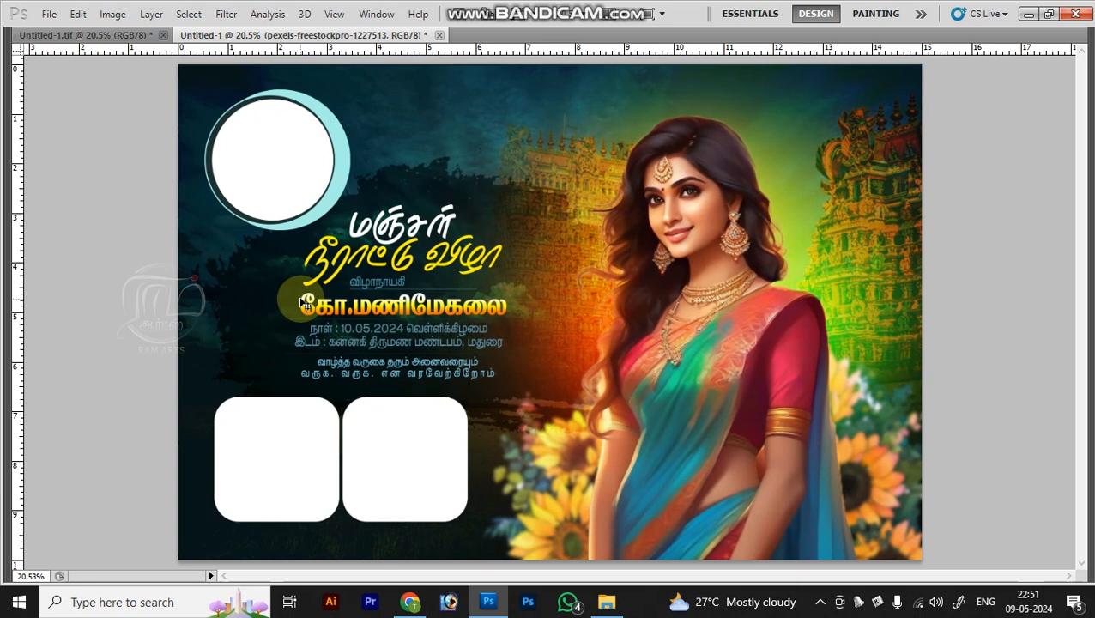
Load the brush stroke layer behind the event text as a new selection and add a new layer above it.
right_click(266, 305)
click(301, 316)
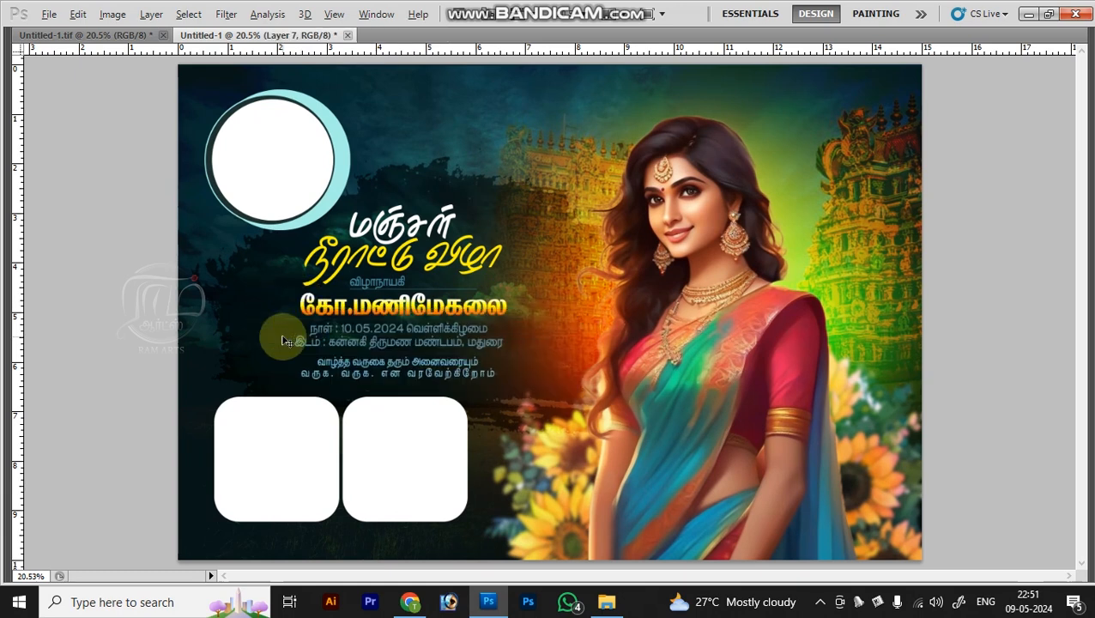
key(alt+s)
key(o)
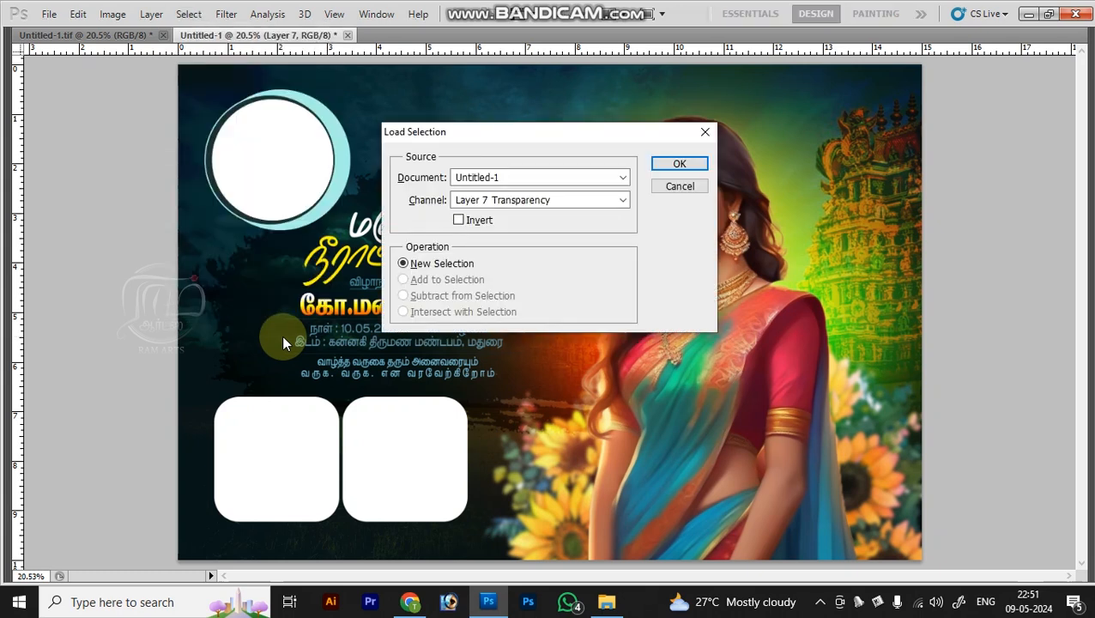
key(Return)
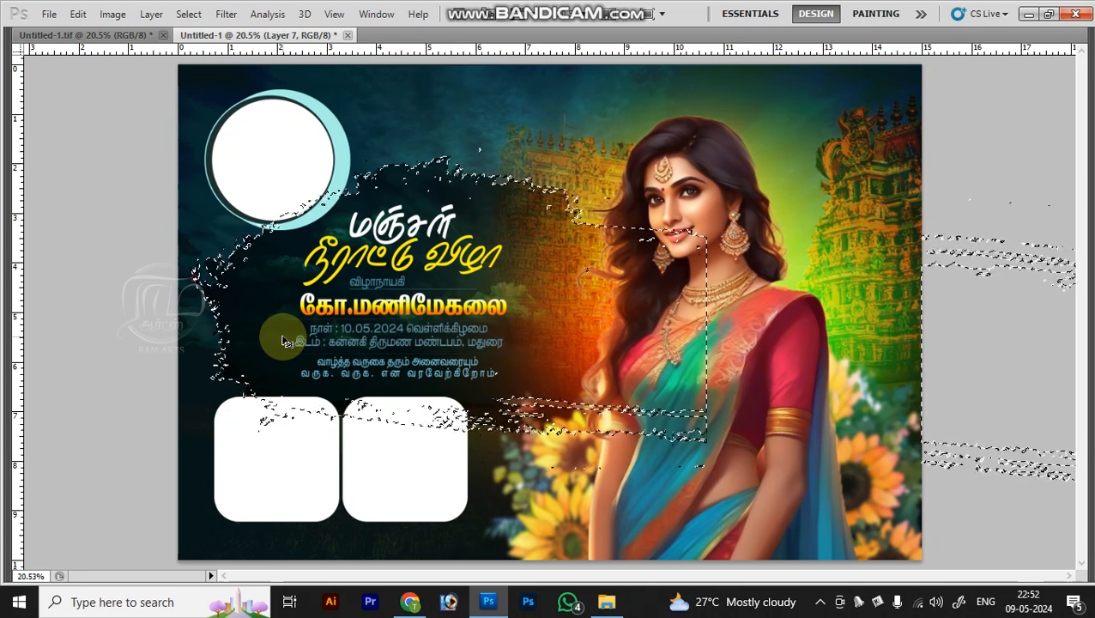
key(ctrl+shift+n)
key(Return)
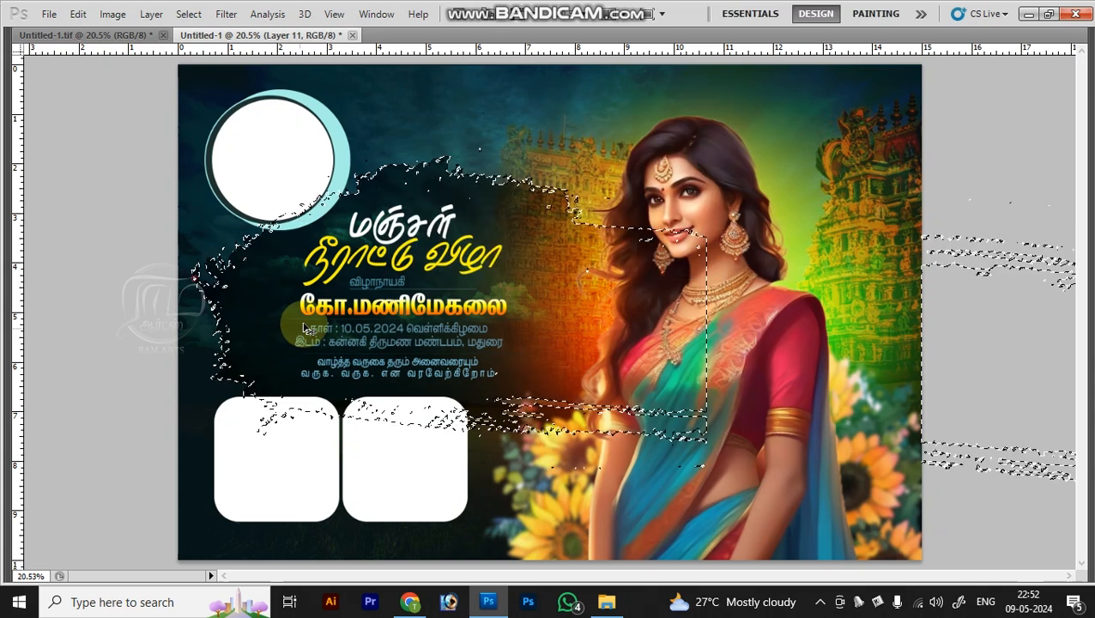
Set the foreground colour to black, dab a soft 2200 px brush once inside the selection behind the event text, and deselect.
key(ctrl+minus)
key(Tab)
key(Tab)
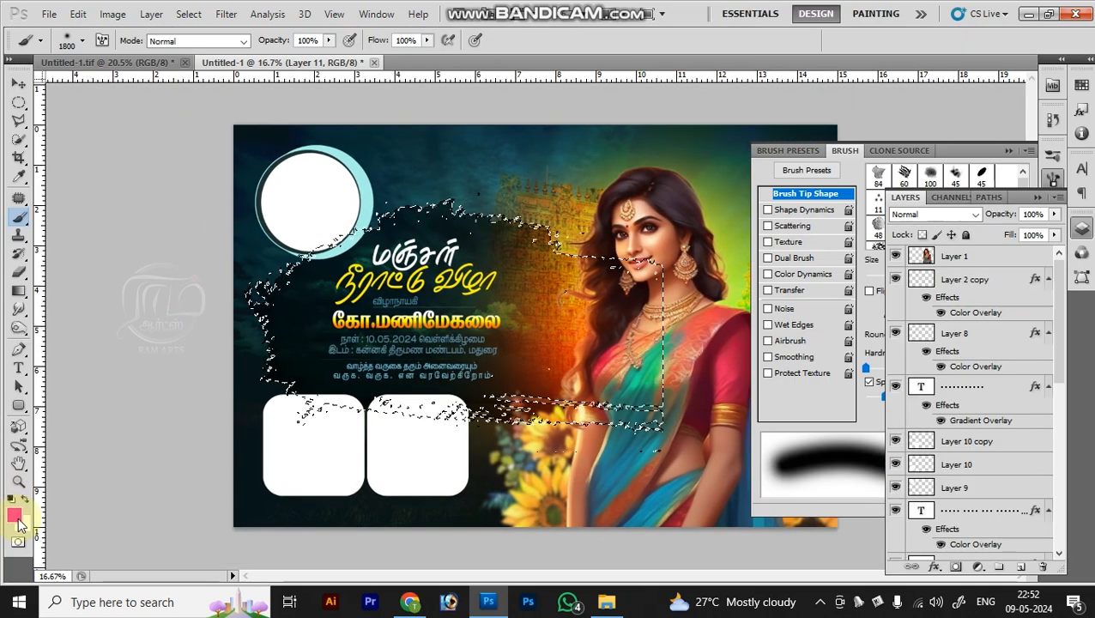
click(14, 515)
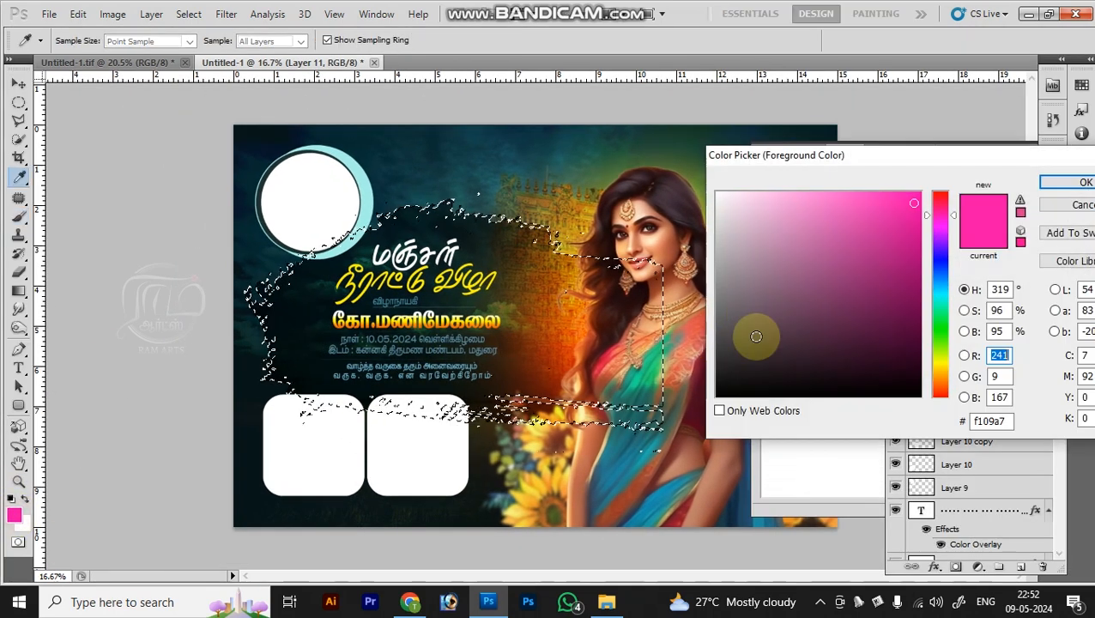
click(899, 396)
key(Return)
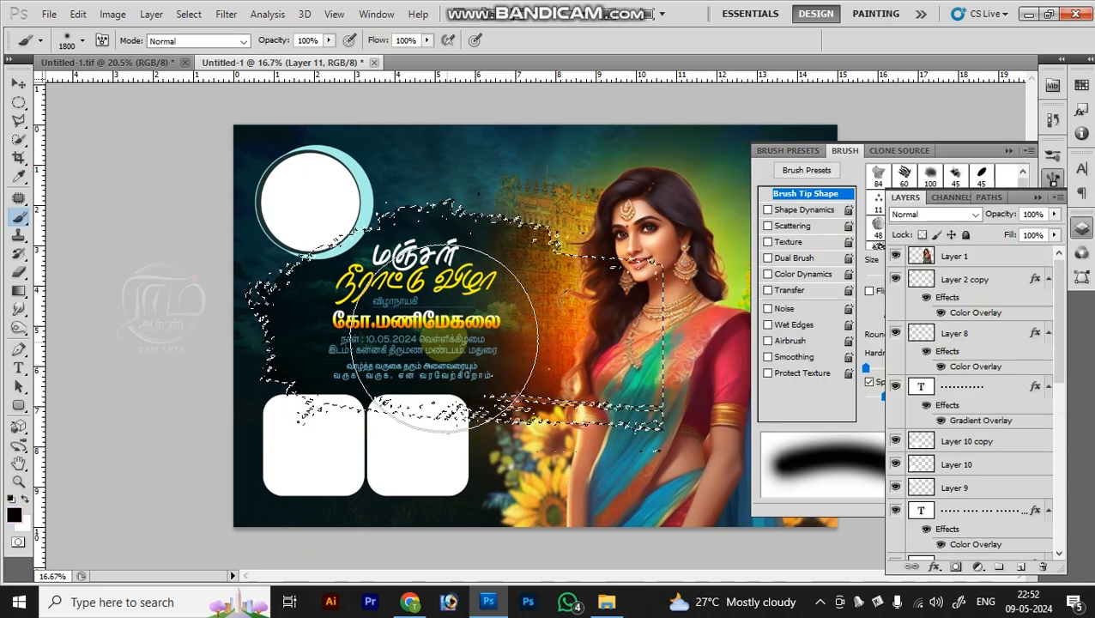
key(bracketright)
key(bracketright)
key(bracketright)
key(bracketright)
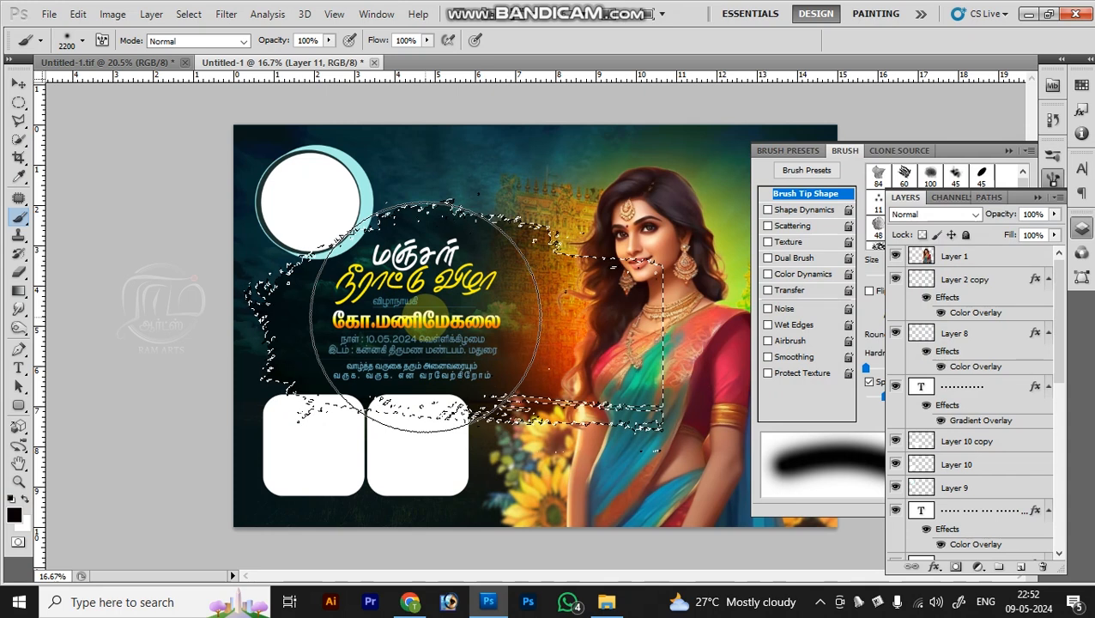
click(422, 317)
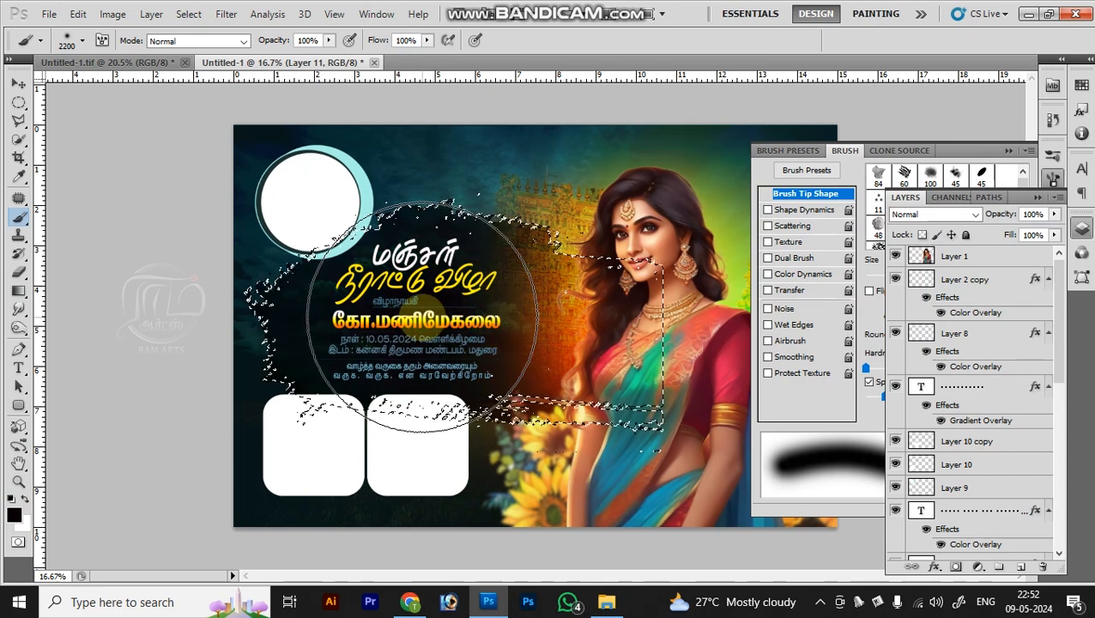
key(ctrl+d)
Hide the panels and switch to a larger full-screen view to examine the darkened area behind the text.
key(z)
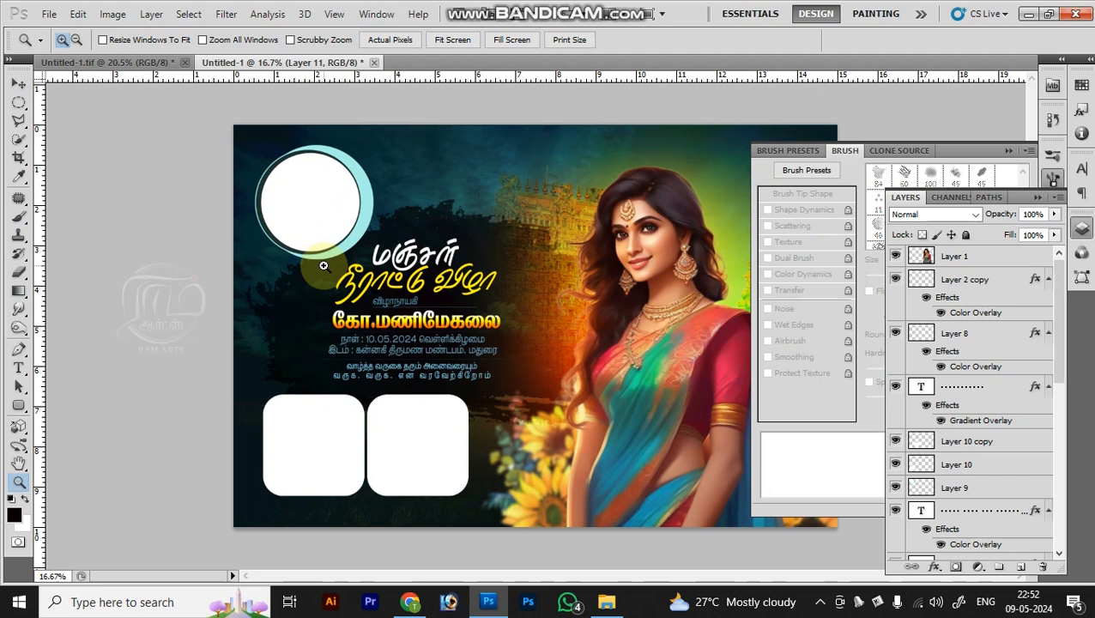
key(Tab)
key(f)
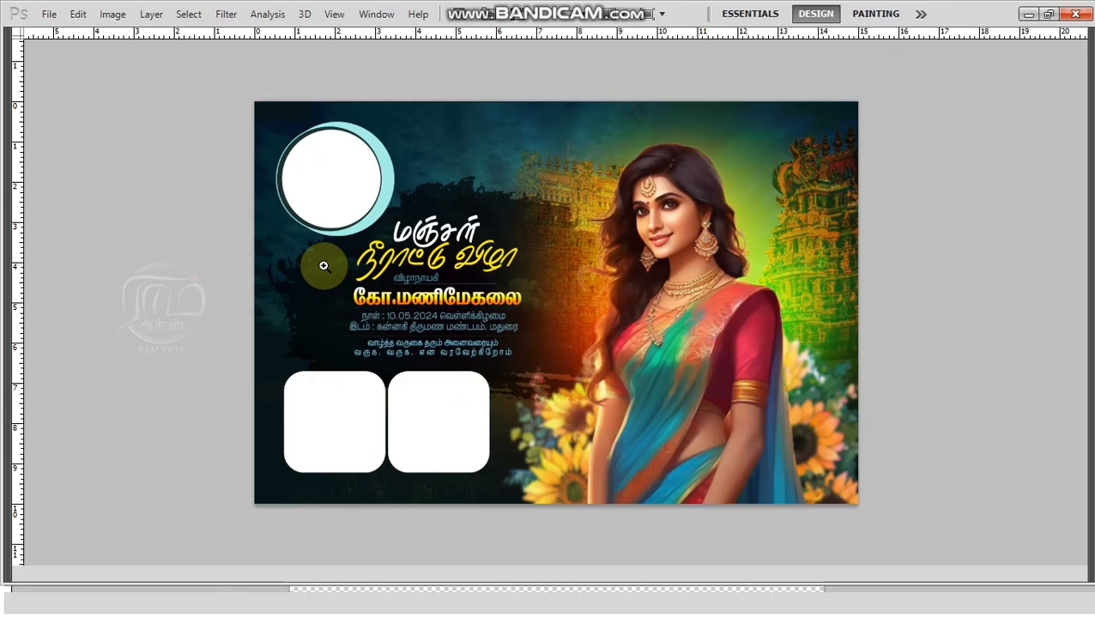
click(323, 266)
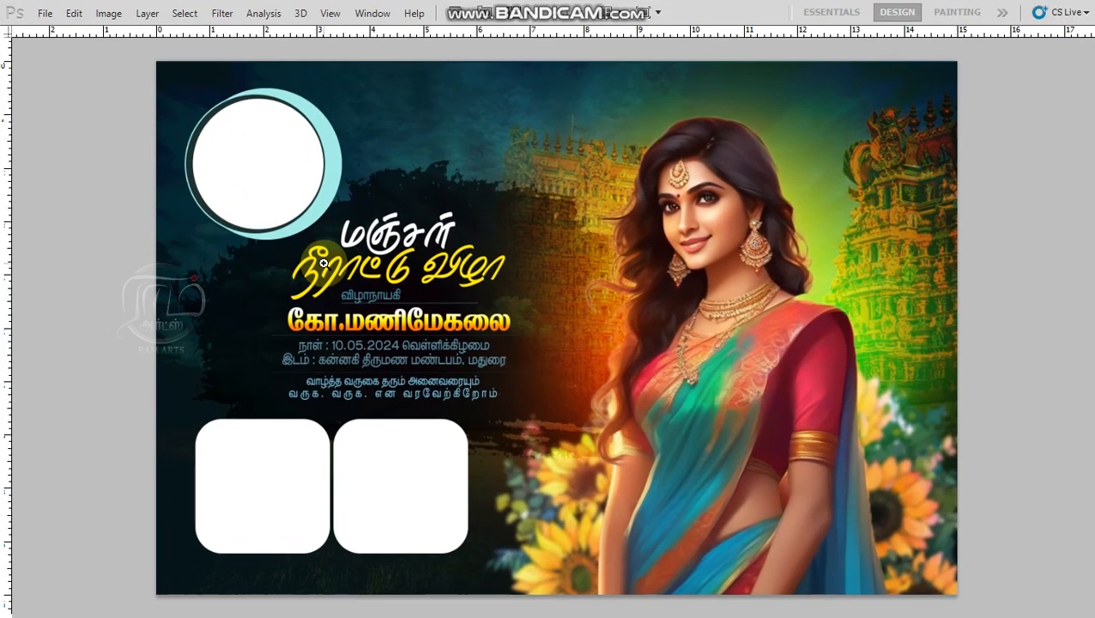